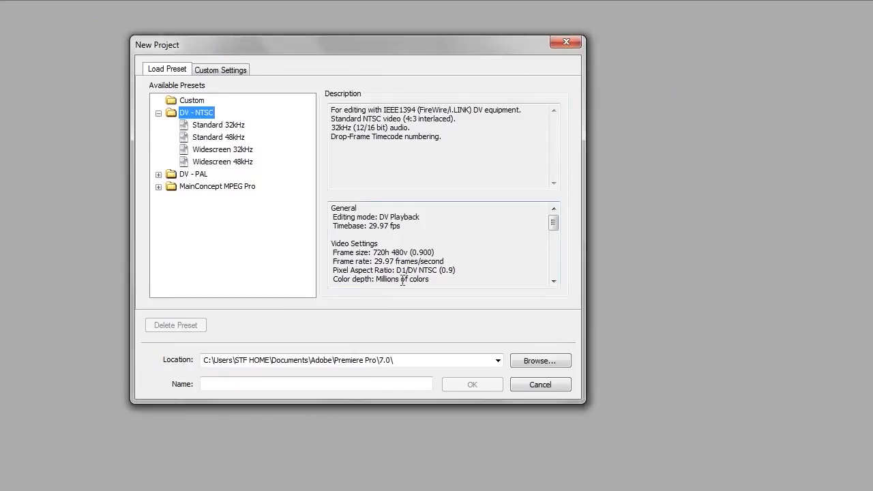
View the presets in the DV - PAL group, and collapse both the DV - NTSC and DV - PAL groups.
click(158, 174)
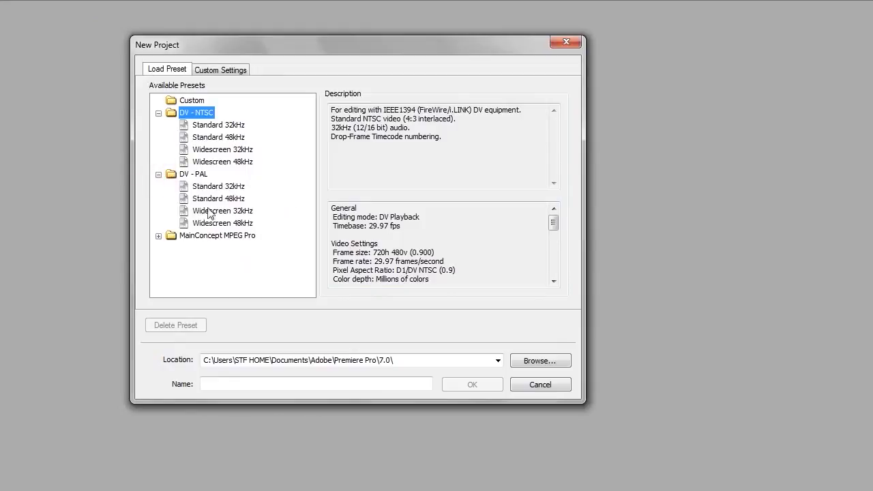
click(158, 114)
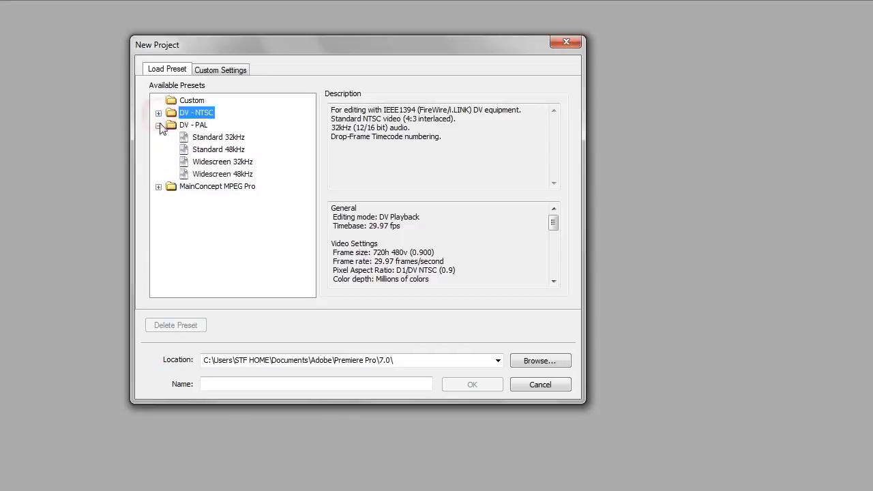
click(159, 125)
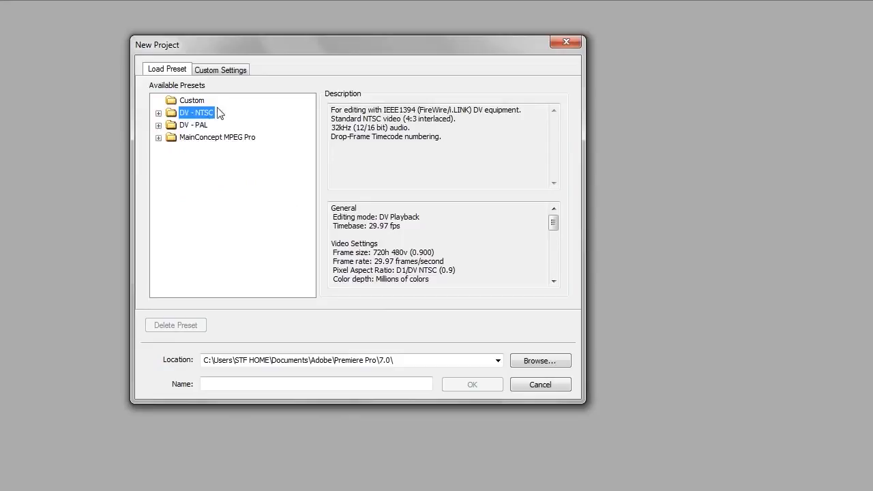
Examine the settings of the Standard and Widescreen presets at 32kHz and 48kHz in the DV - PAL group, and collapse the group.
click(193, 126)
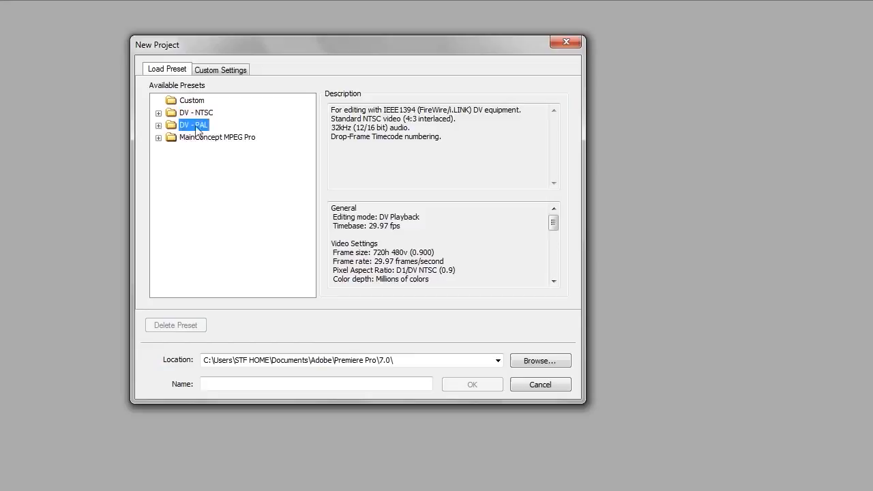
click(159, 125)
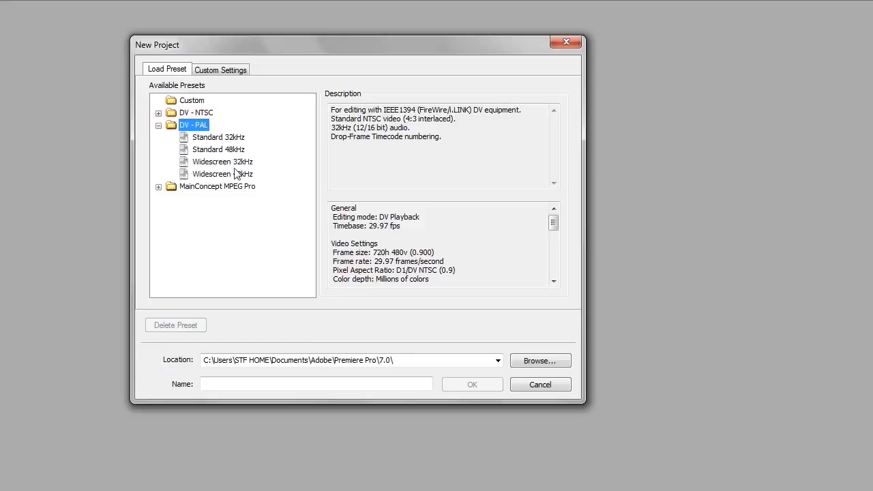
click(228, 139)
click(225, 149)
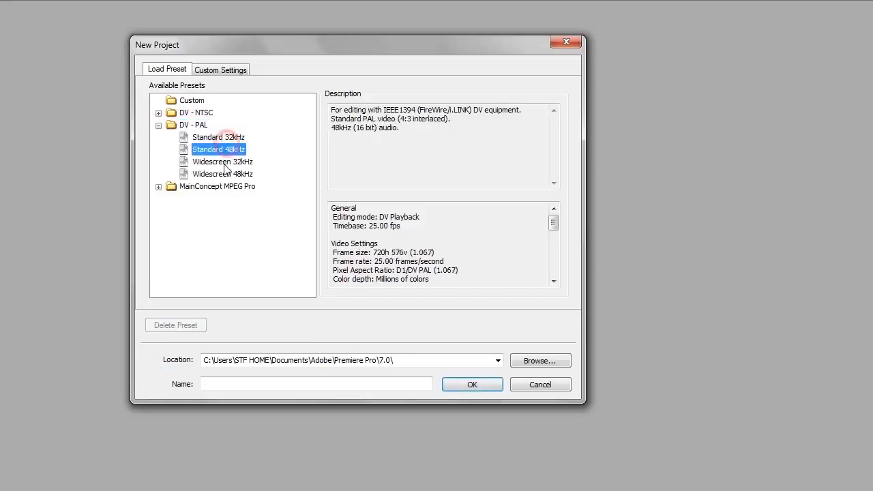
click(225, 162)
click(224, 174)
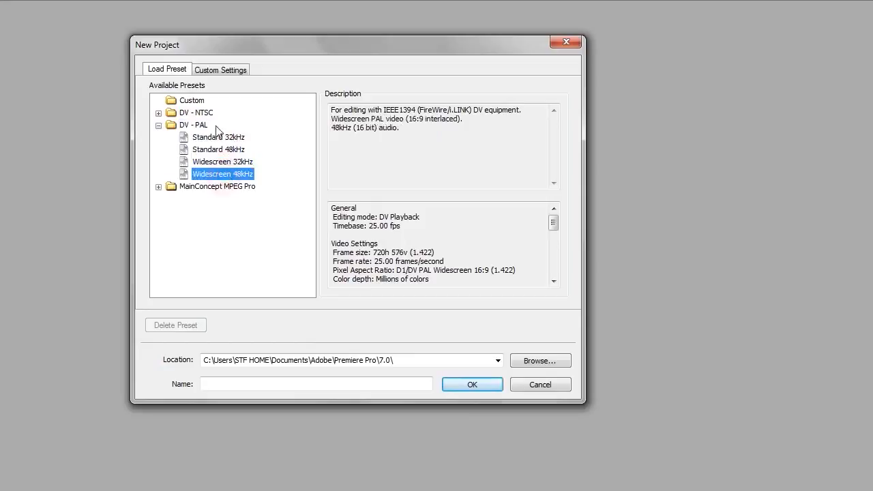
click(158, 126)
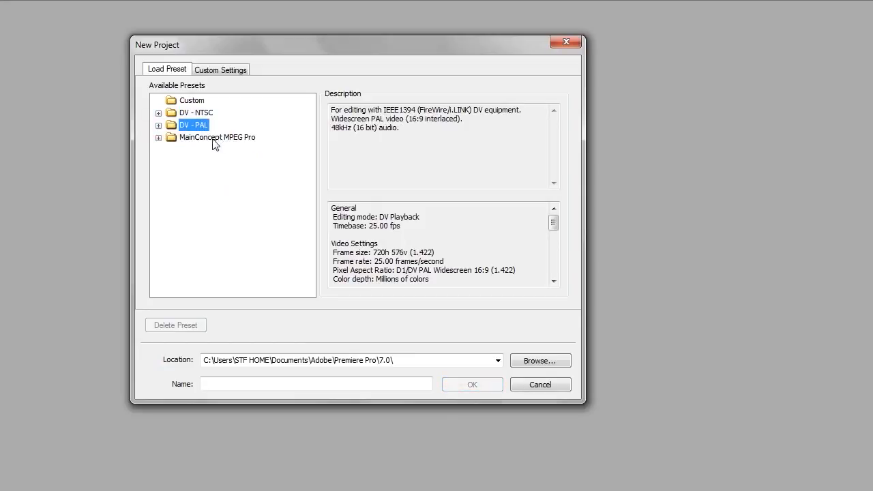
Expand the MainConcept MPEG Pro preset group to view its format subgroups.
click(214, 140)
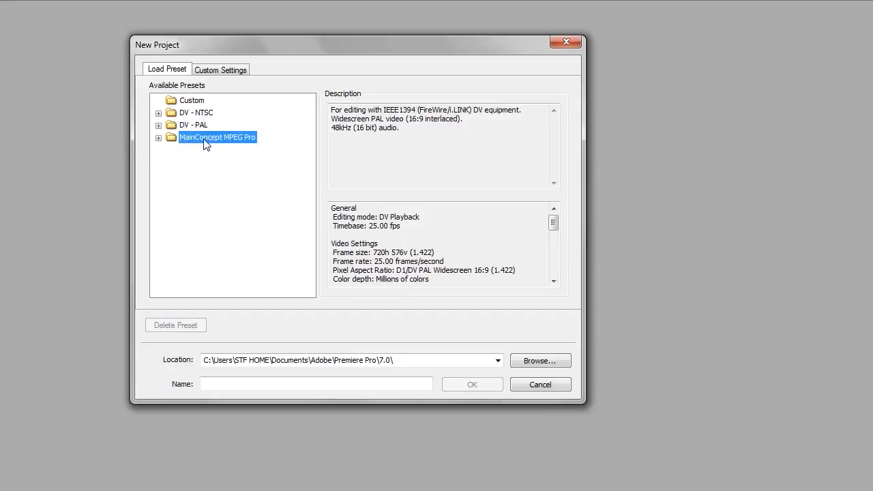
click(159, 138)
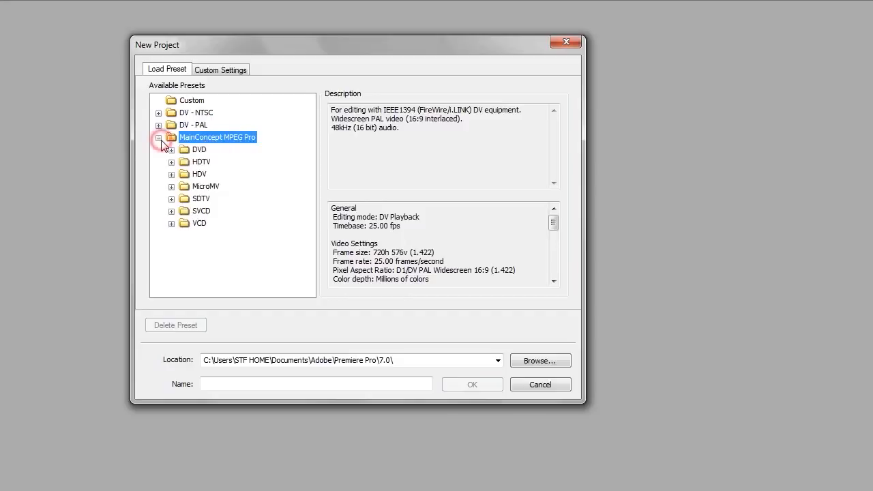
click(225, 137)
click(158, 138)
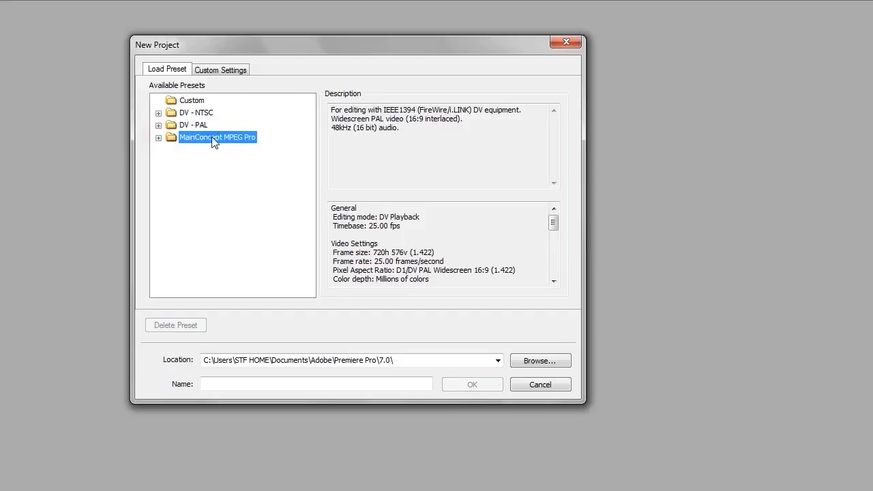
click(159, 137)
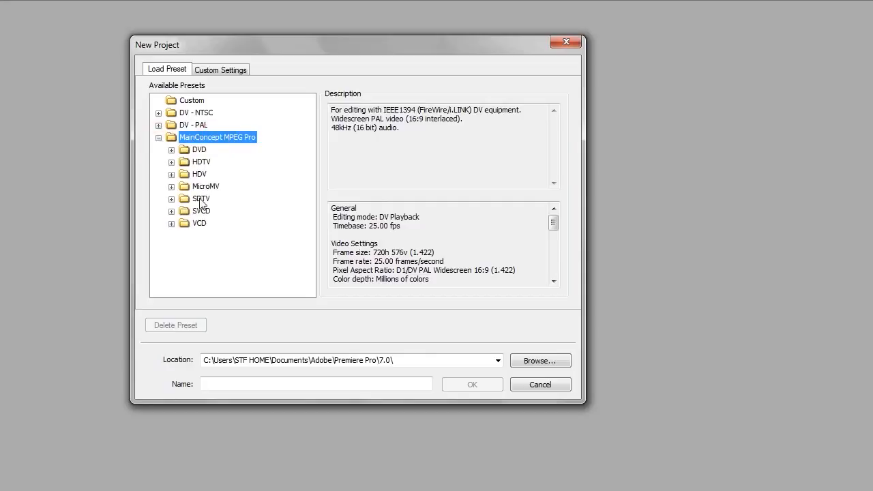
Compare the PAL and NTSC VCD Standard presets, expand the SVCD group, and collapse the VCD group.
click(171, 223)
click(247, 247)
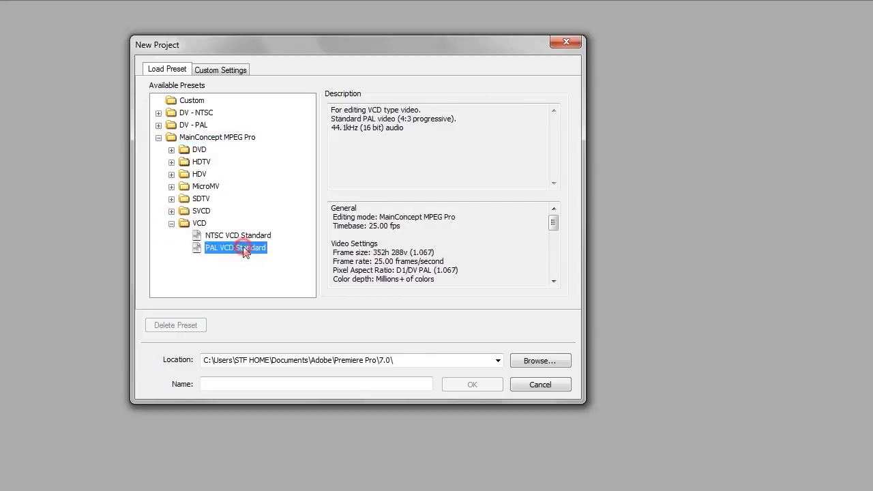
click(242, 237)
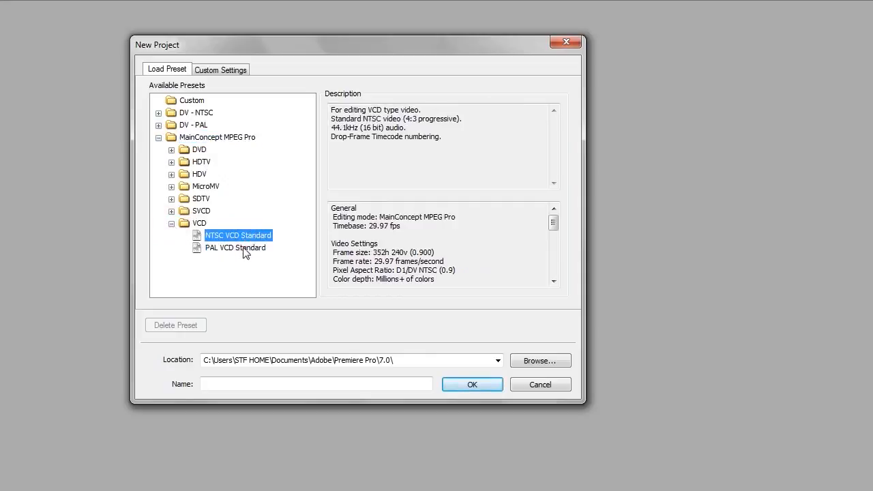
click(171, 211)
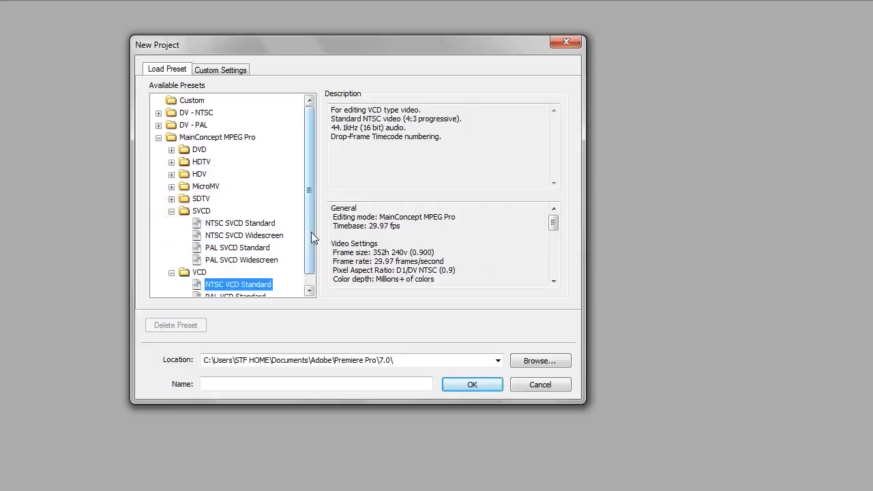
drag(311, 232, 312, 283)
click(243, 285)
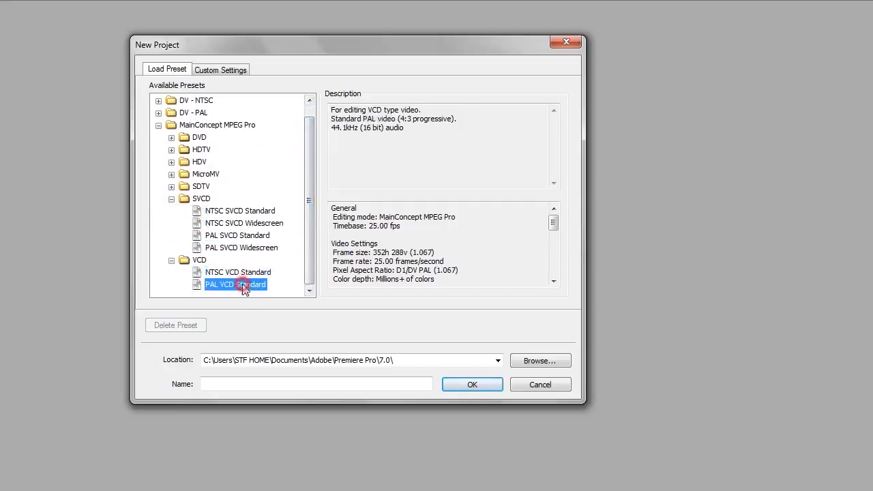
click(171, 261)
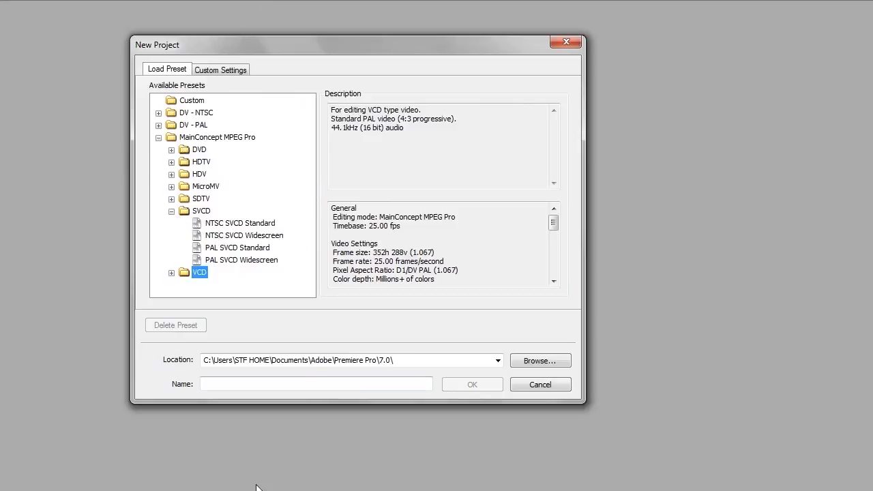
Look again at the contents of the DV - PAL and DV - NTSC groups, leaving both collapsed.
mouse_move(227, 490)
click(158, 126)
click(159, 126)
click(158, 113)
click(158, 113)
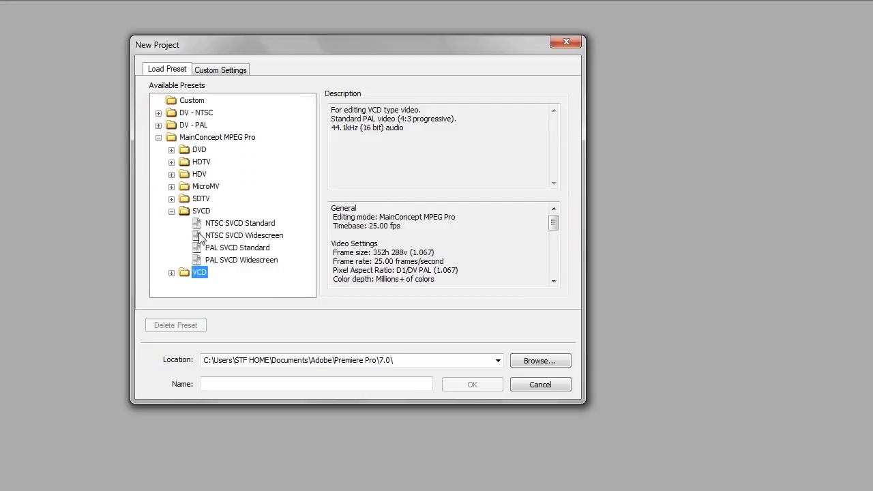
Collapse the SVCD group and examine the PAL SDTV Standard and NTSC SDTV Widescreen presets in the SDTV group.
click(171, 212)
click(203, 211)
click(201, 224)
click(204, 210)
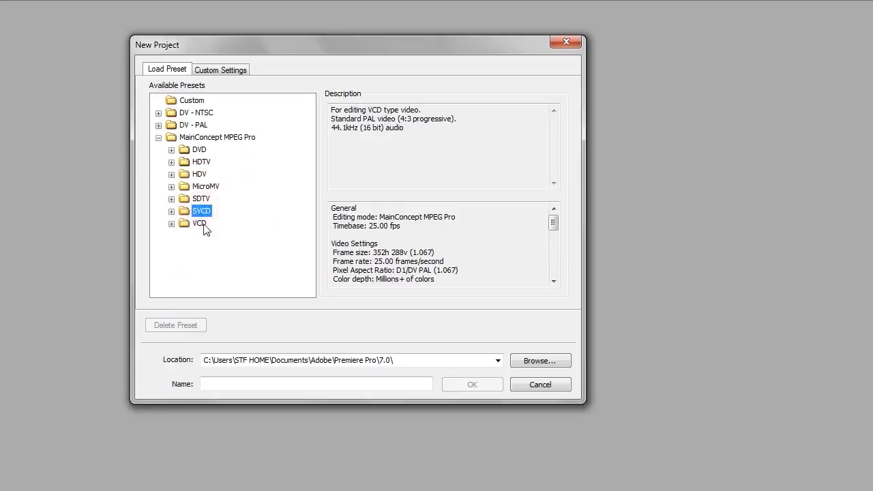
click(171, 199)
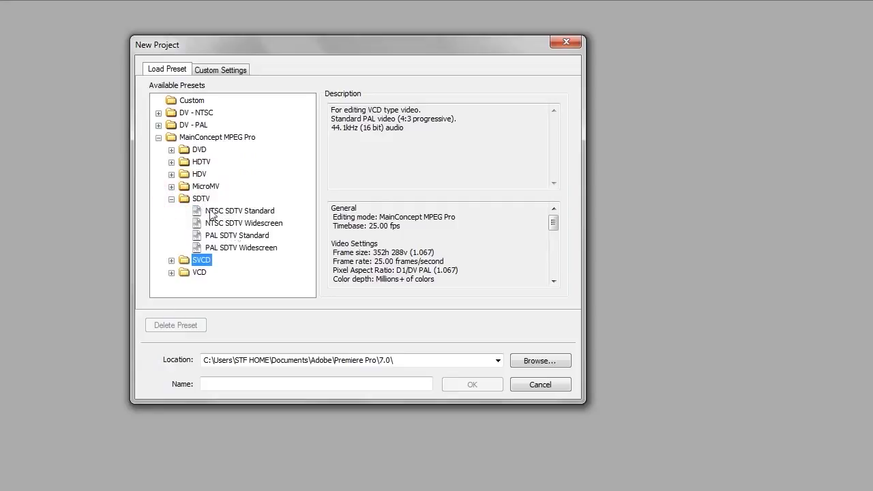
click(245, 237)
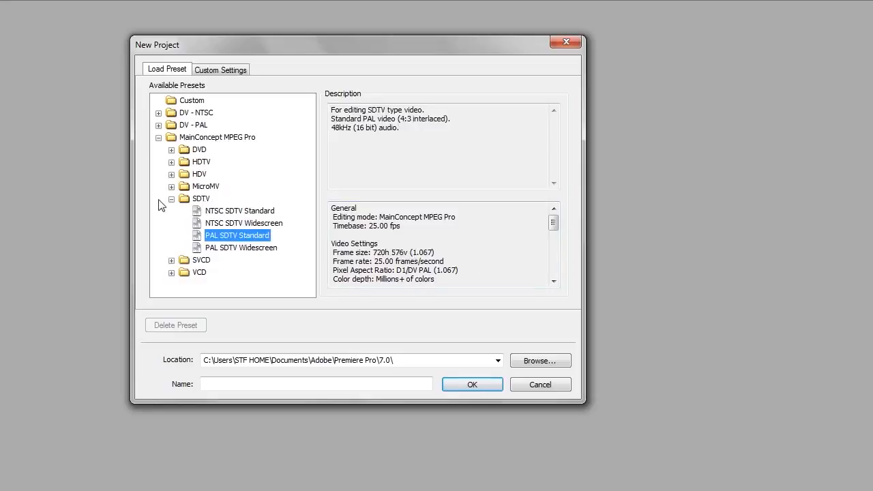
click(254, 225)
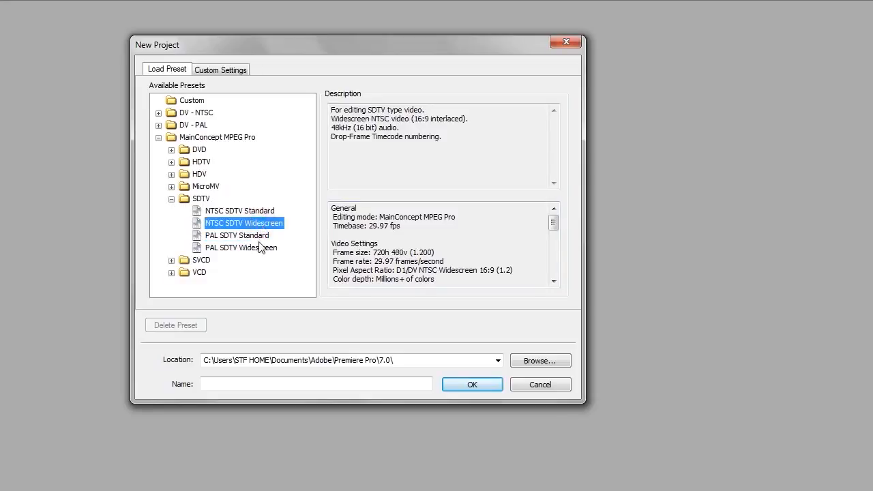
Examine the frame size and timebase of the PAL VCD Standard preset, and view the NTSC VCD Standard preset for comparison.
click(202, 262)
click(202, 272)
click(171, 272)
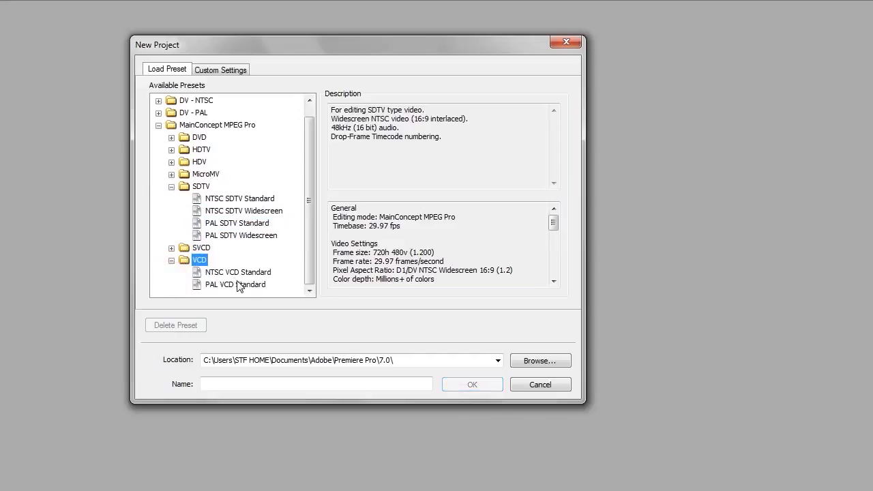
click(238, 285)
drag(373, 252, 403, 250)
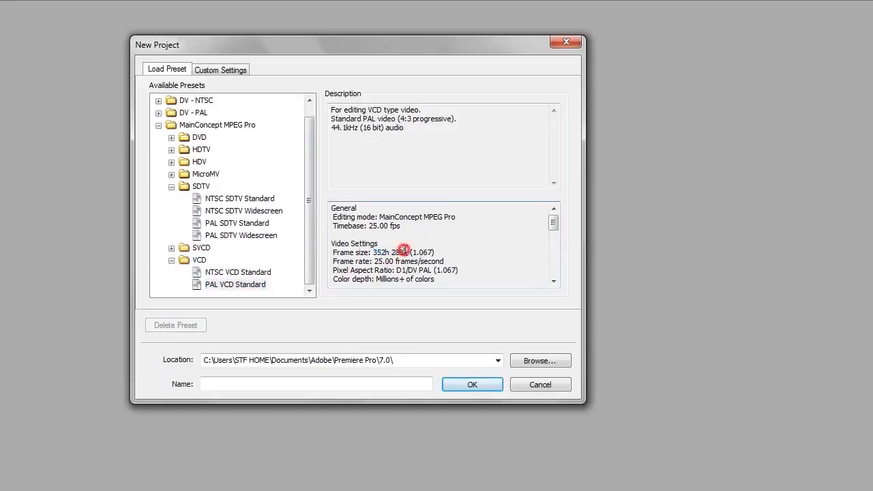
drag(408, 252, 333, 253)
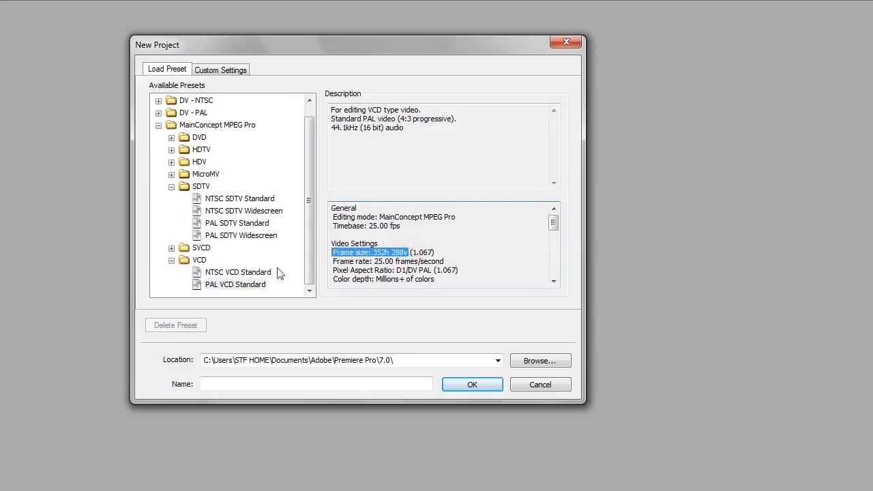
drag(402, 227, 339, 227)
click(230, 272)
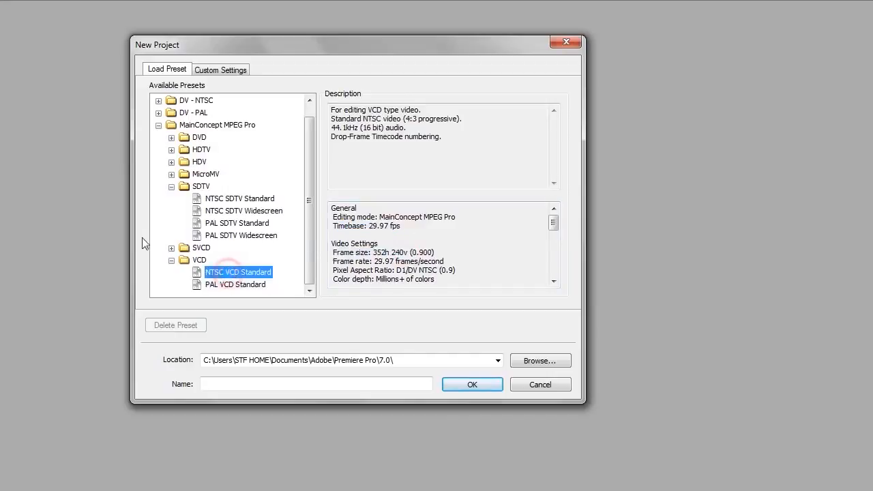
Examine the PAL SVCD Standard preset's settings, and collapse the SVCD and VCD groups.
click(171, 249)
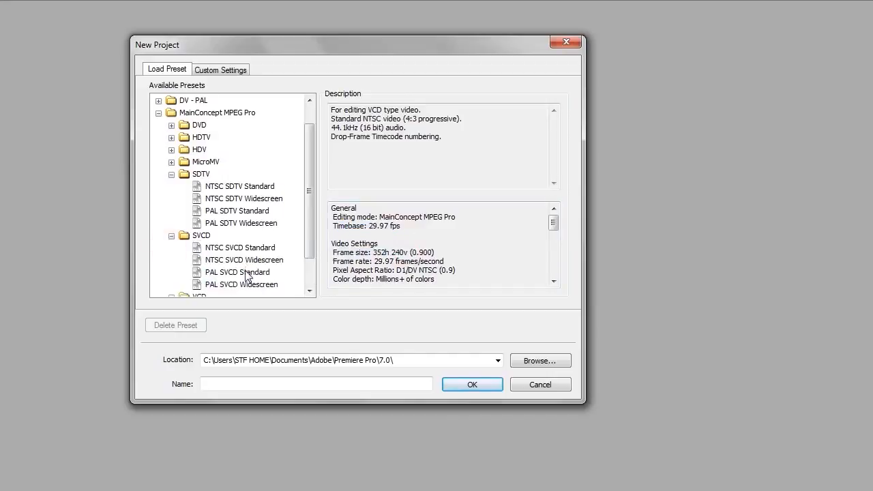
click(244, 272)
click(171, 236)
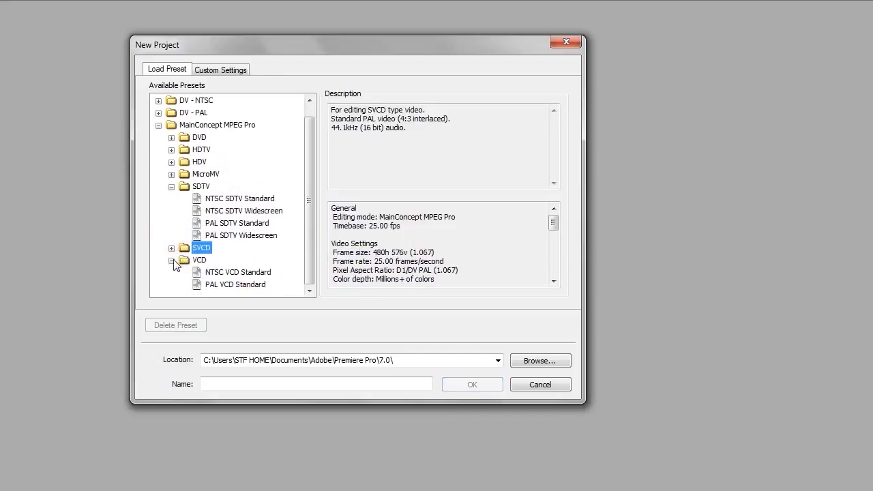
click(172, 260)
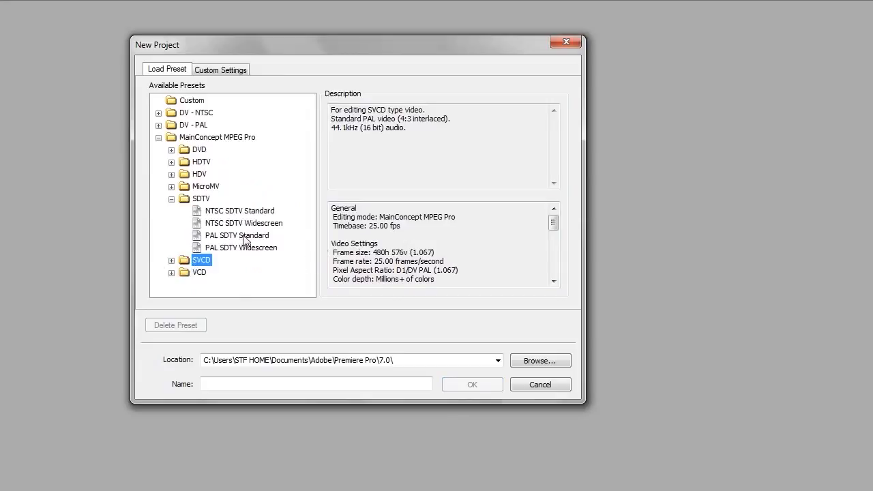
Compare the PAL SDTV Standard and PAL SDTV Widescreen presets, and collapse the SDTV group.
click(245, 238)
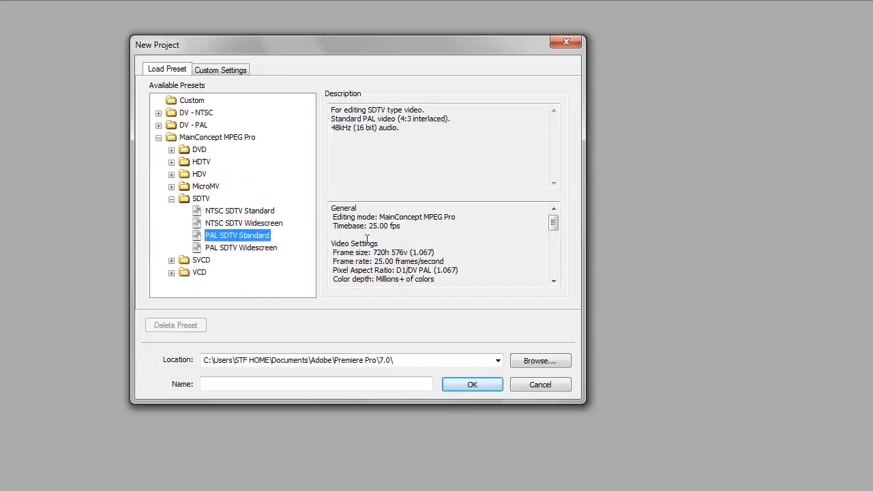
click(229, 249)
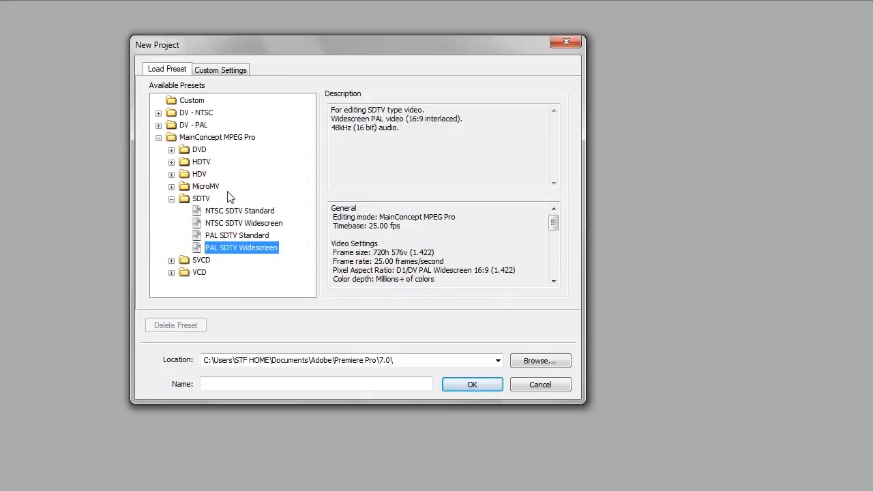
click(172, 198)
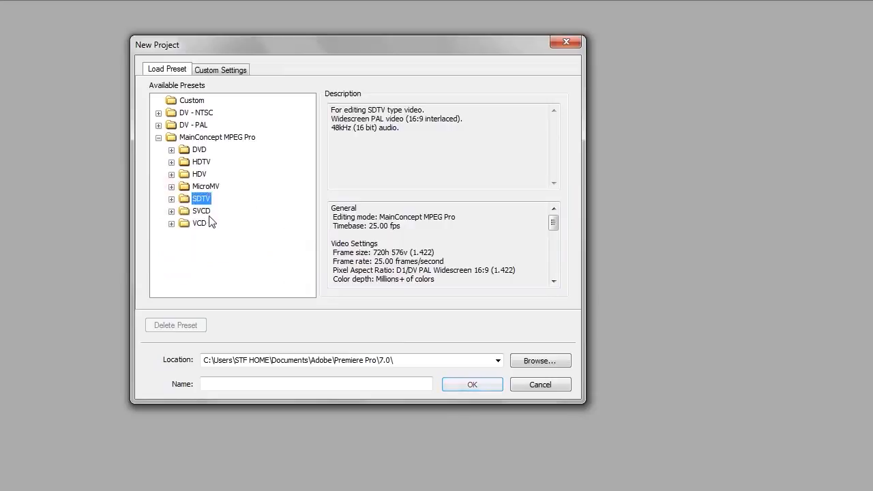
Examine the PAL MicroMV preset in the MicroMV group, and collapse the group.
click(202, 186)
click(171, 186)
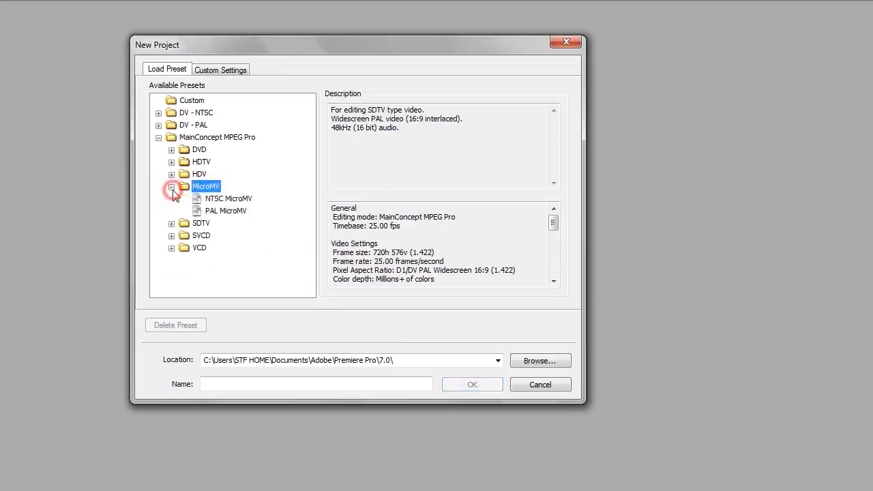
click(230, 211)
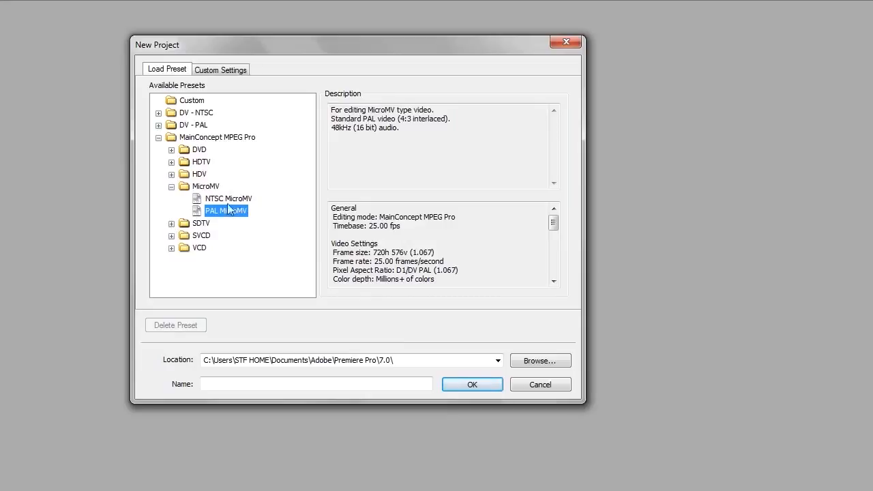
click(172, 186)
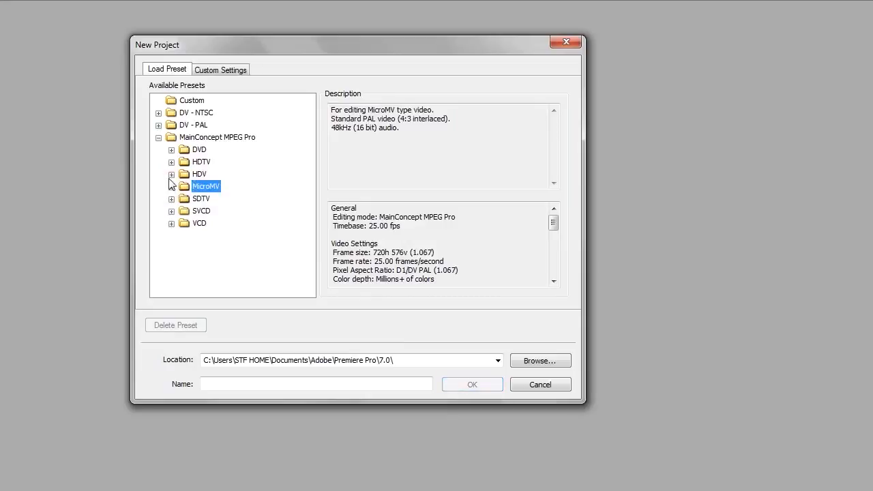
Compare the NTSC and PAL presets at 1080i and 720p in the HDV group, and collapse the group.
click(171, 173)
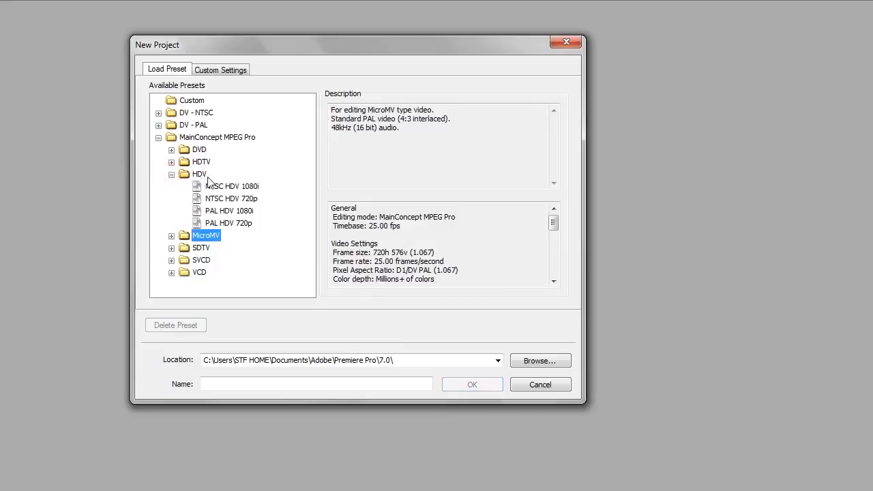
click(247, 223)
click(248, 187)
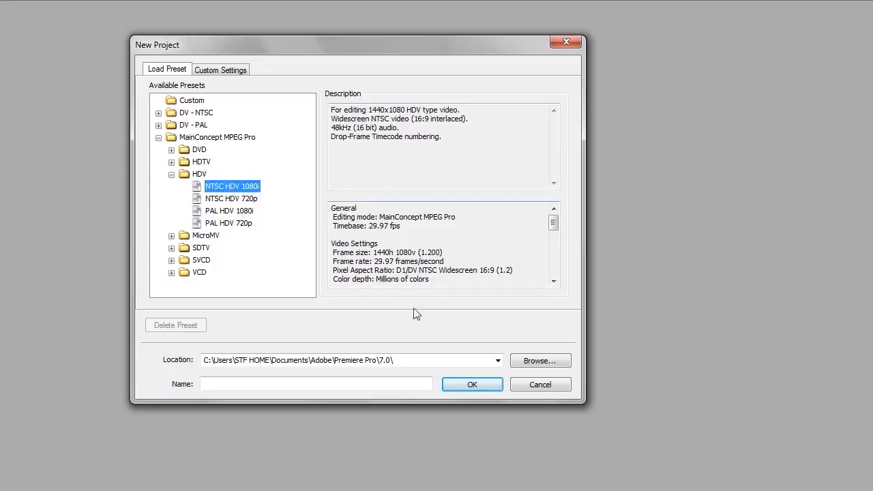
click(225, 224)
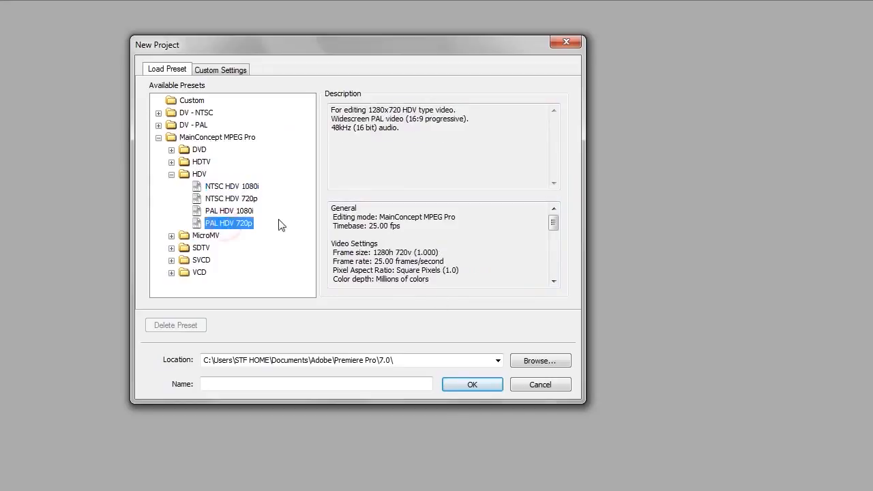
click(232, 211)
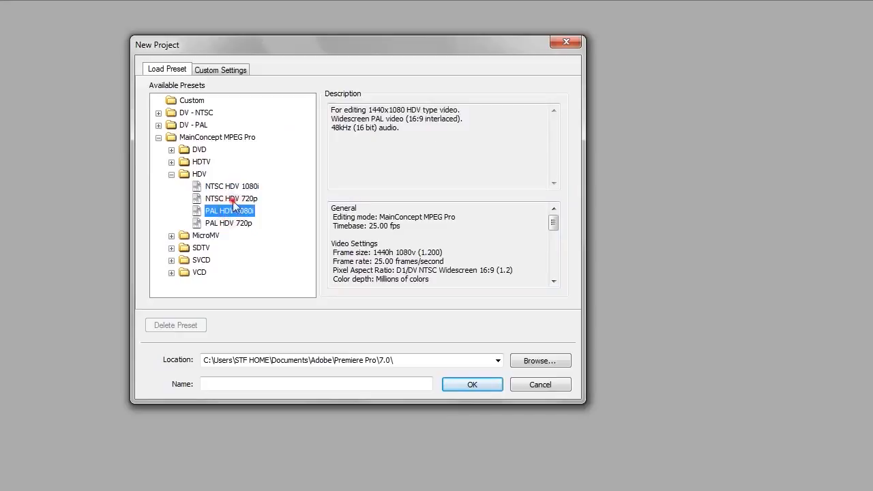
click(232, 199)
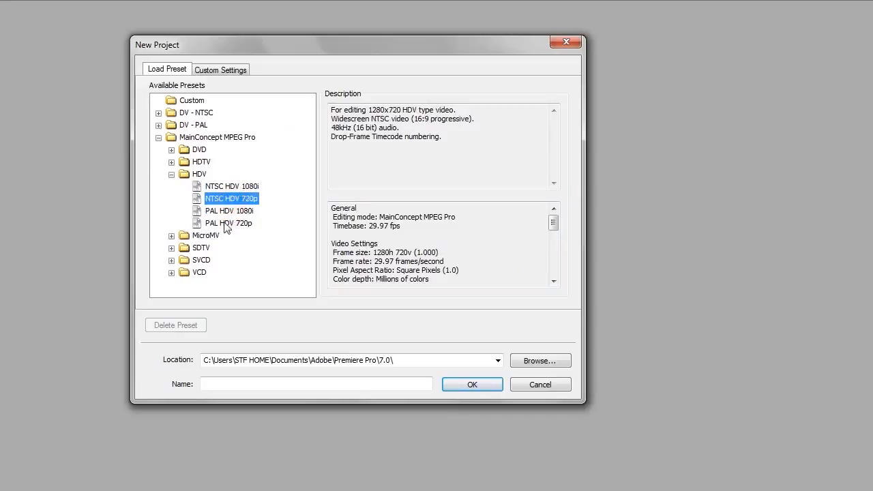
click(172, 174)
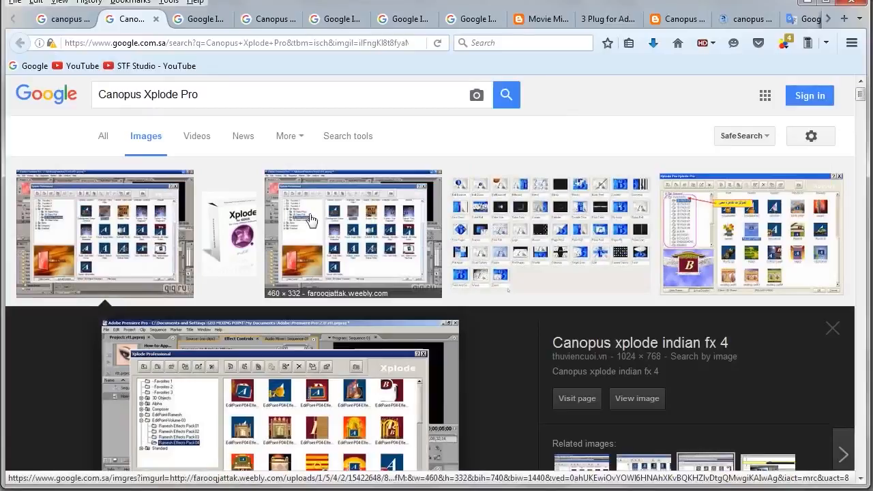
View the Canopus Xplode Pro image results in the web browser, and return to the New Project dialog.
scroll(259, 327, down, 3)
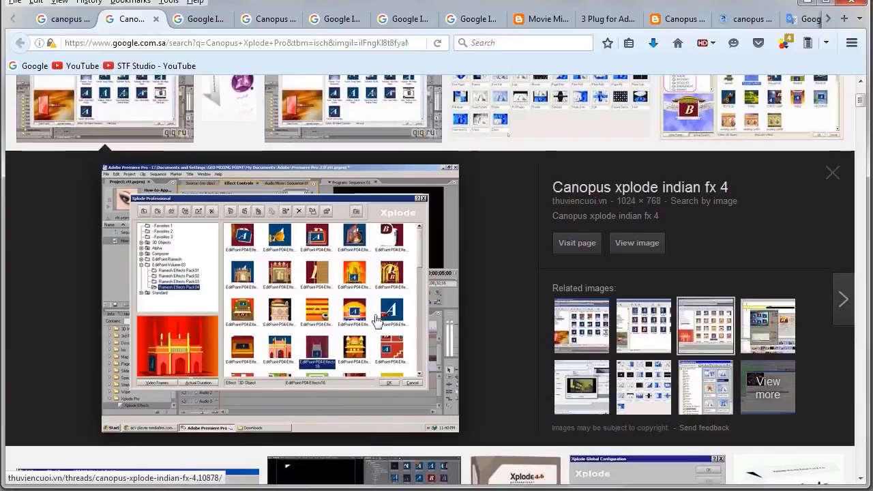
click(806, 6)
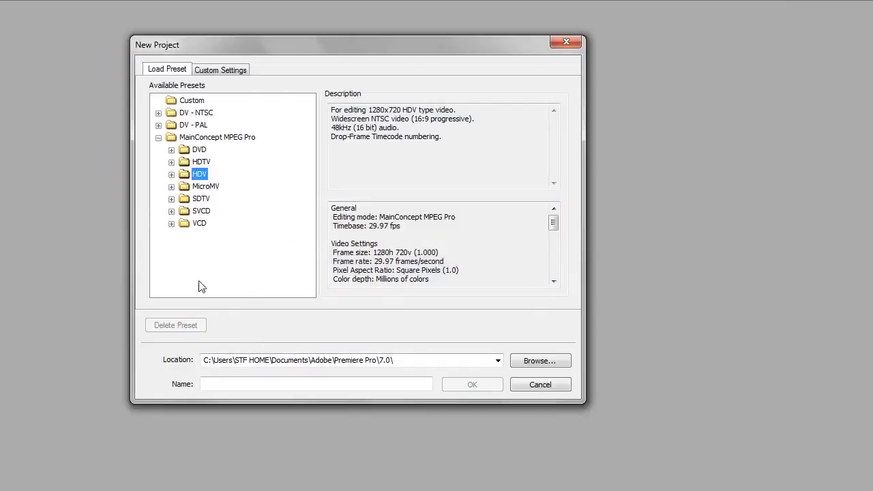
Compare the NTSC HDTV 1080i and PAL HDTV 1080i presets in the HDTV group, and collapse the group.
click(171, 162)
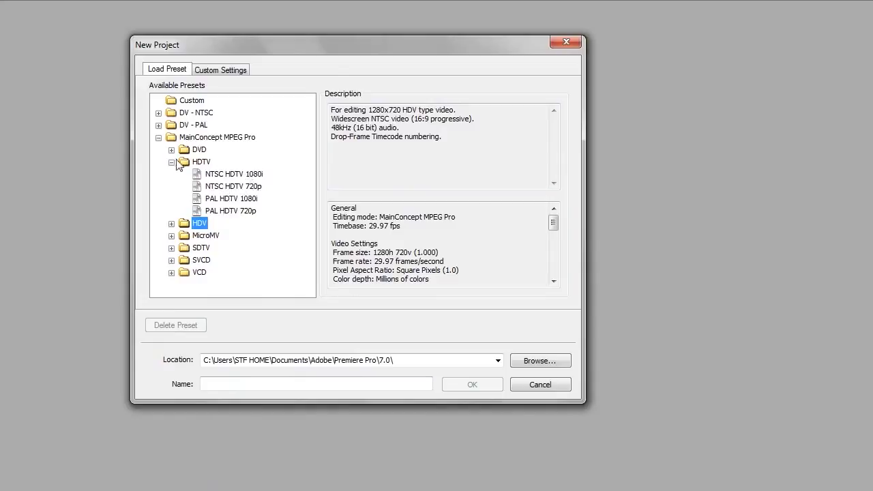
click(250, 176)
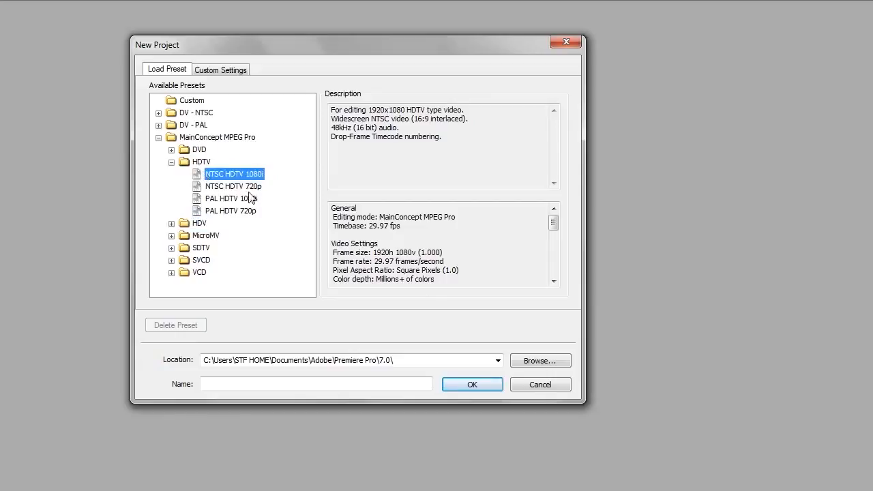
click(246, 199)
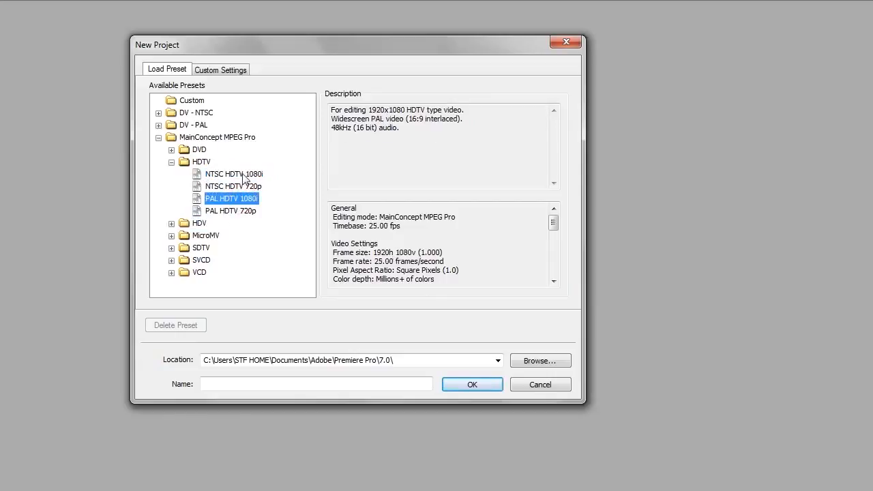
click(171, 162)
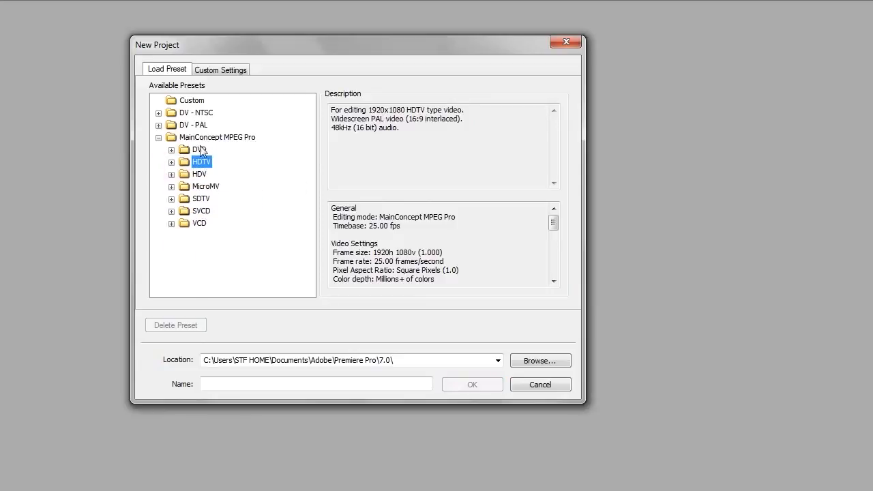
Choose the PAL DVD Widescreen preset from the DVD group and name the project PAL DVD W.
click(171, 149)
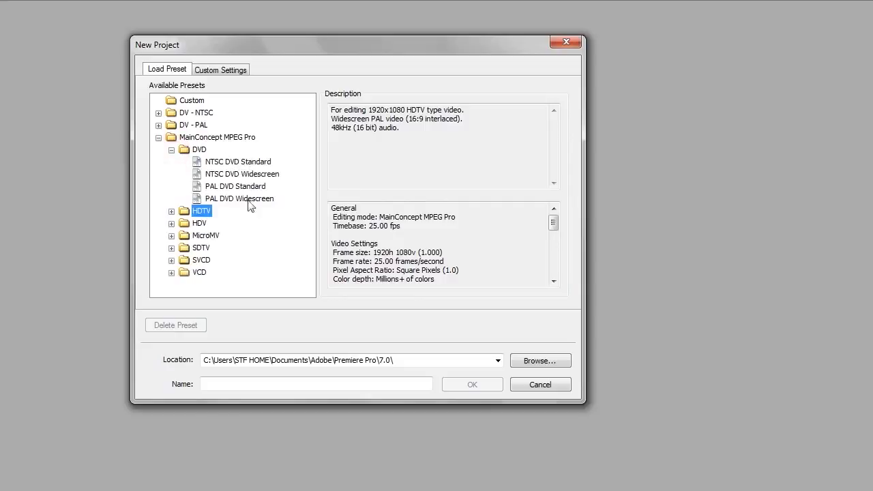
click(198, 150)
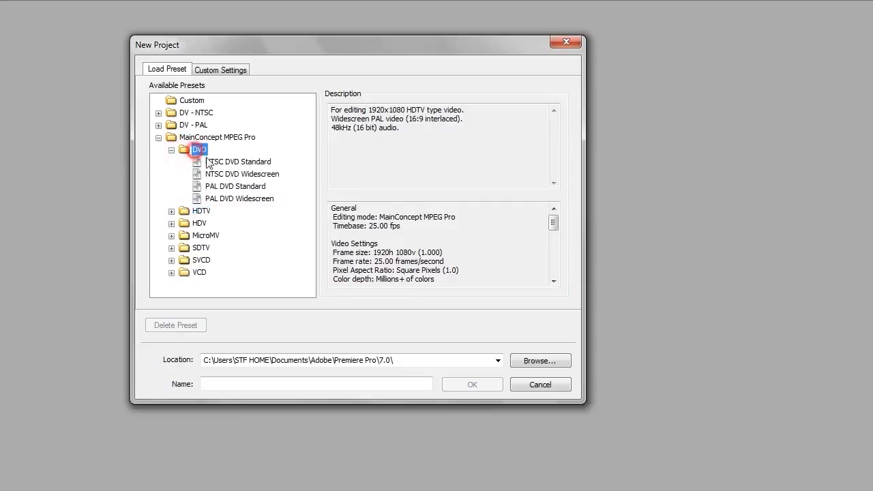
click(244, 199)
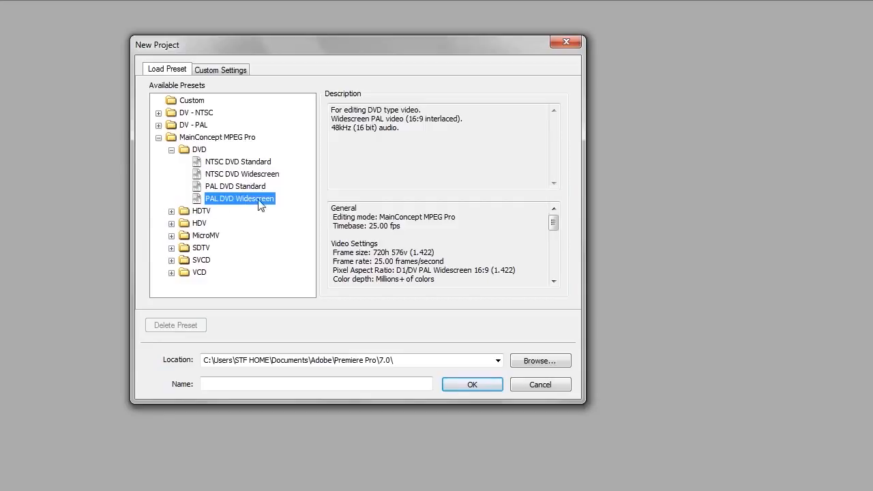
click(250, 384)
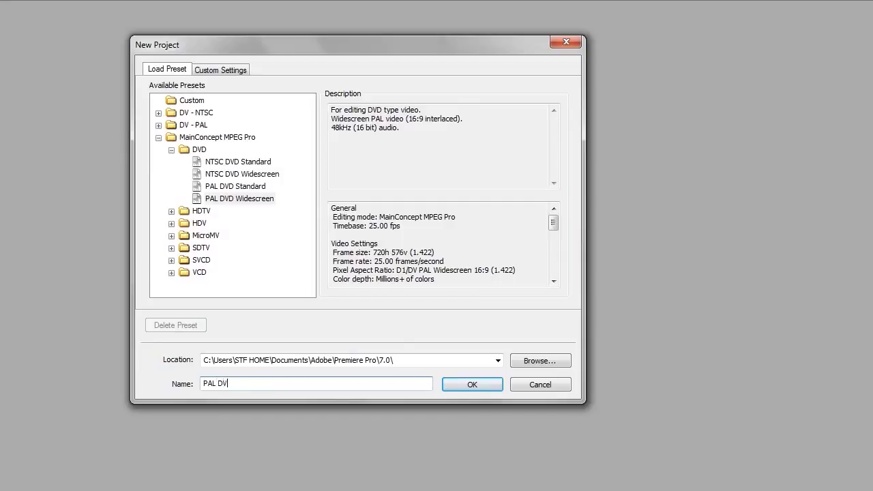
text(PAL DVD W)
Review the PAL DVD Widescreen preset's frame size and pixel aspect ratio, and create the project.
click(225, 199)
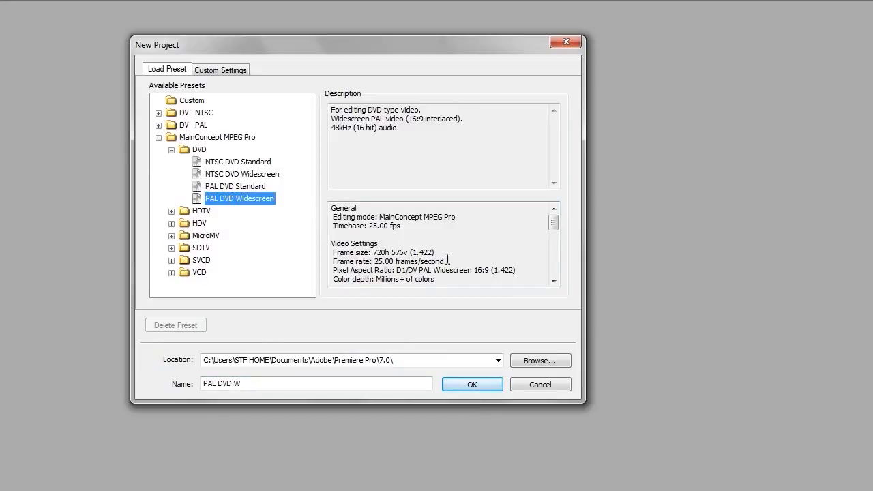
drag(442, 251, 391, 252)
drag(519, 270, 332, 273)
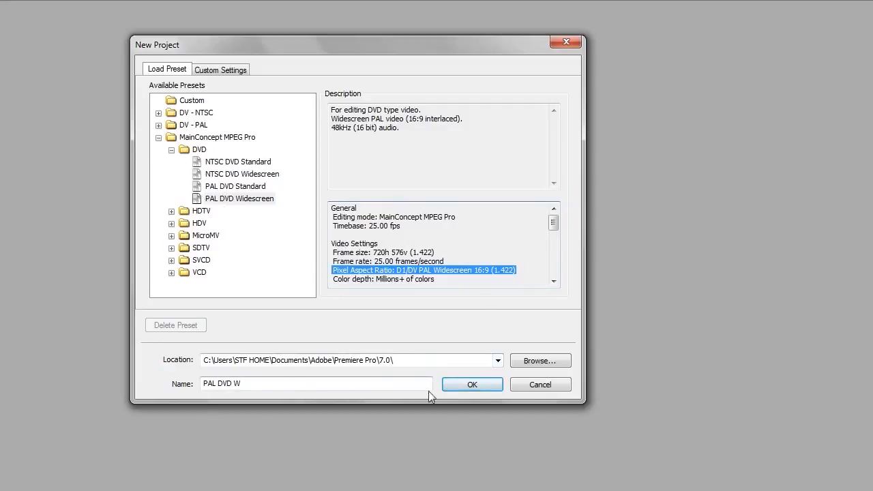
click(471, 386)
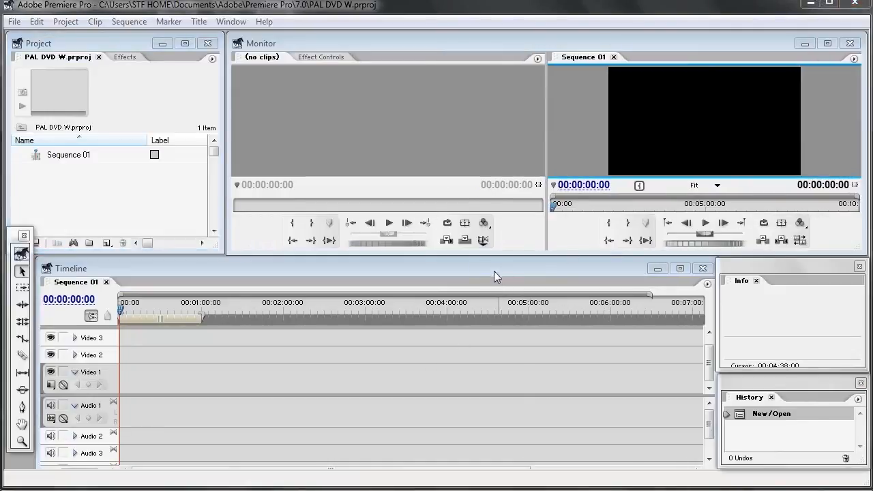
Move the tools palette down beside the timeline, and view and dismiss the About Adobe Premiere Pro screen.
drag(12, 233, 12, 266)
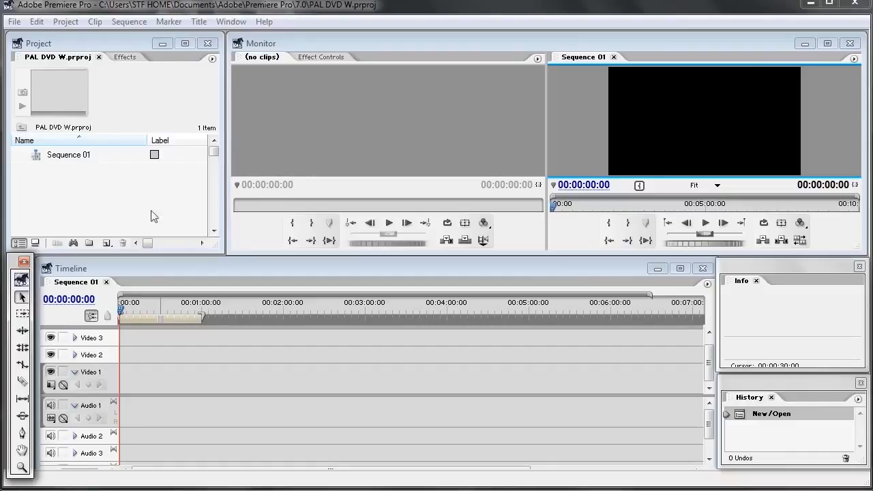
click(265, 21)
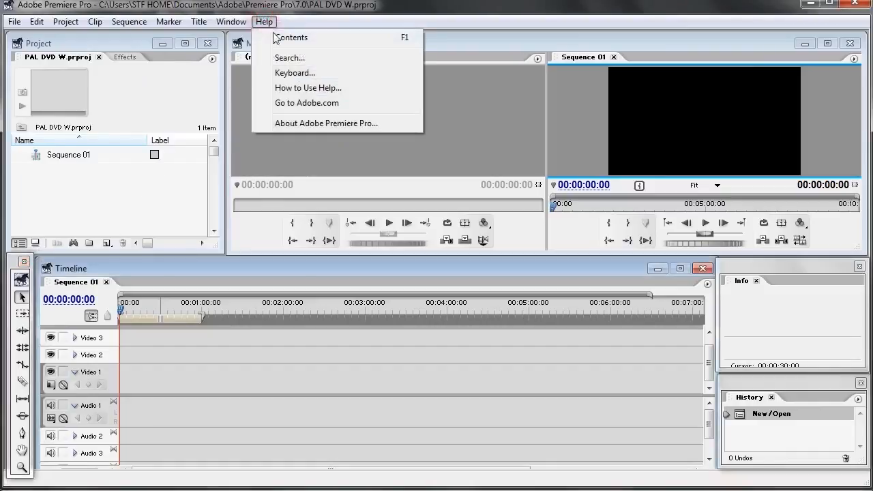
click(322, 121)
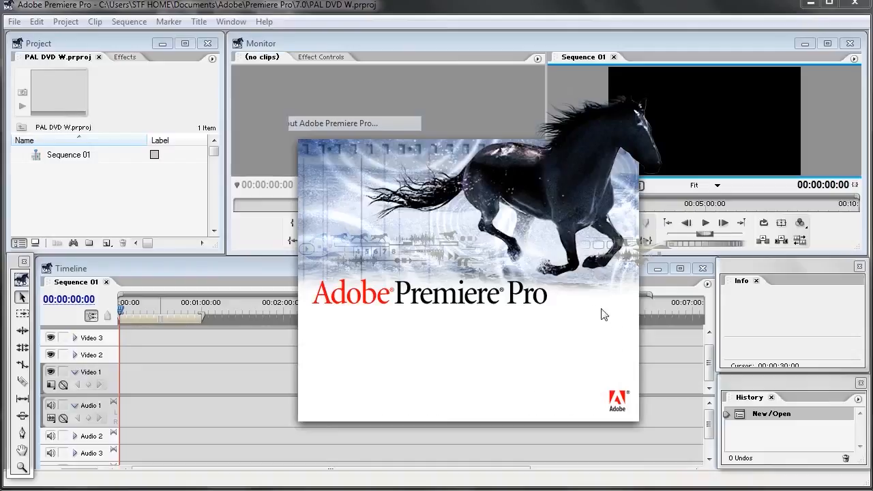
click(514, 302)
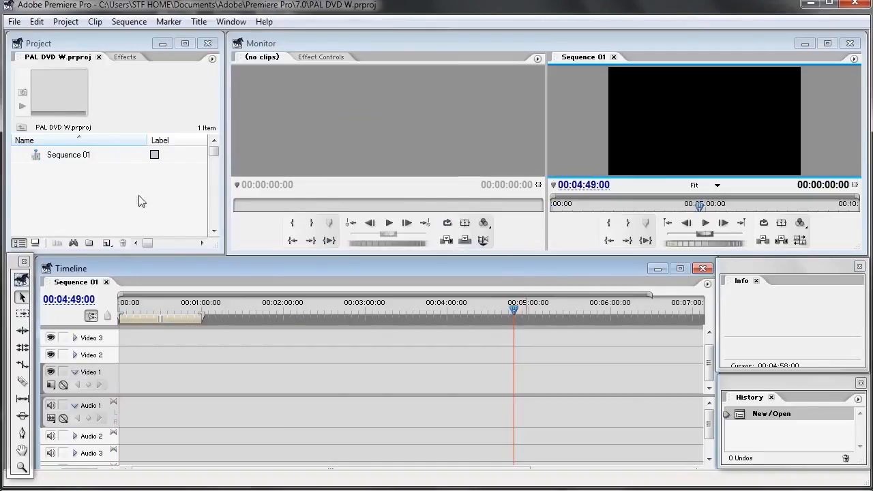
Import the image sequence starting at DVD000 from the DVD folder into the project as numbered stills.
right_click(73, 190)
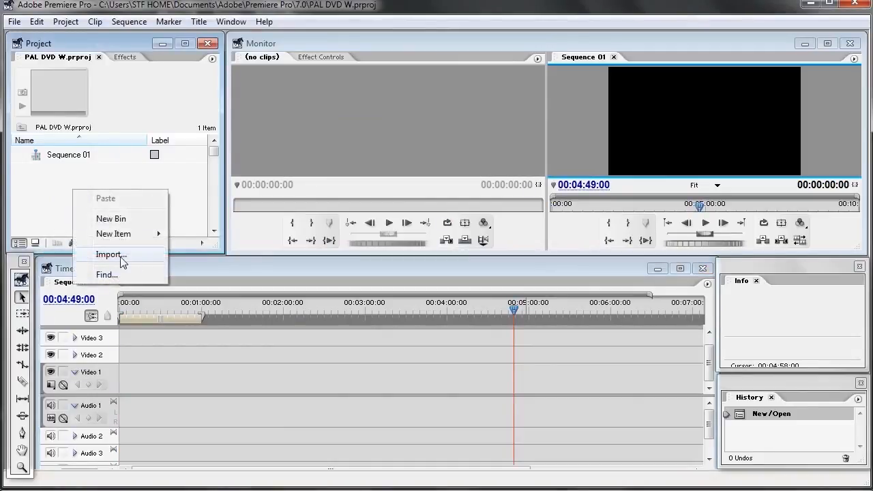
click(111, 254)
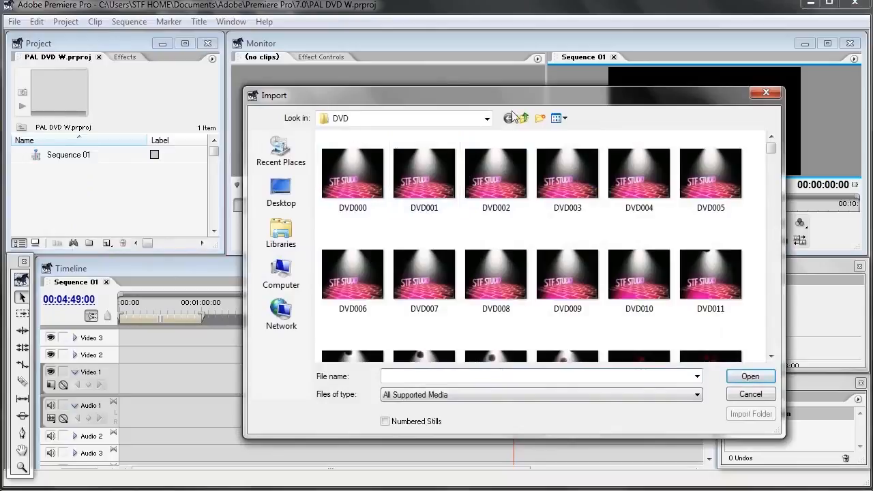
click(523, 118)
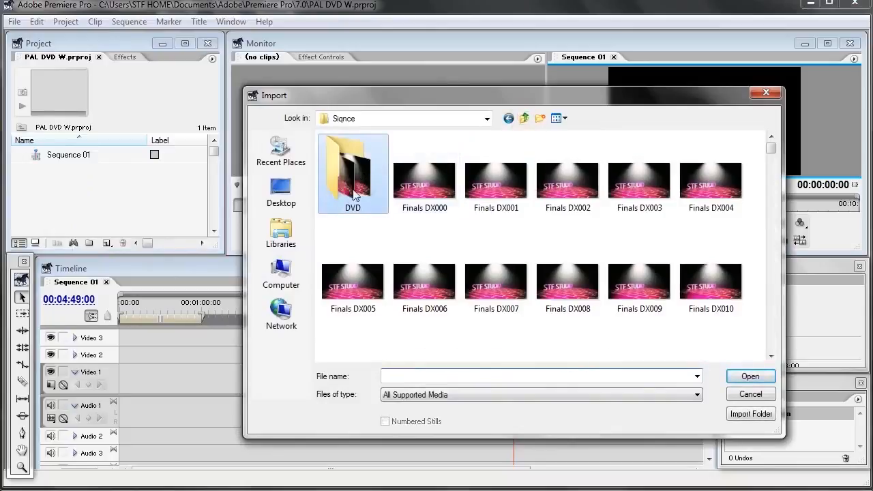
double_click(354, 180)
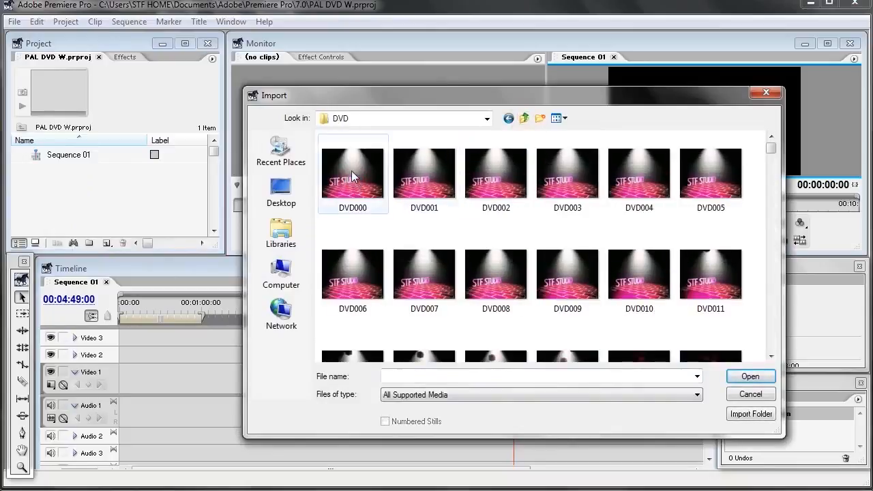
click(352, 176)
click(386, 422)
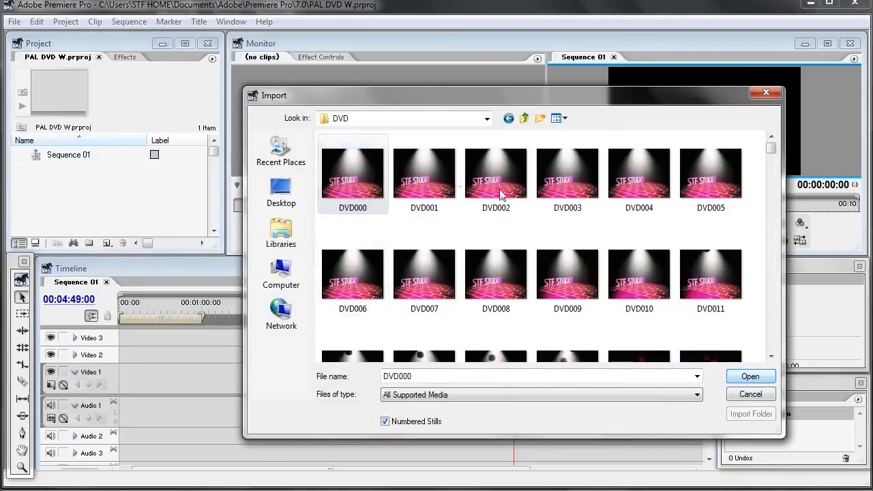
click(750, 377)
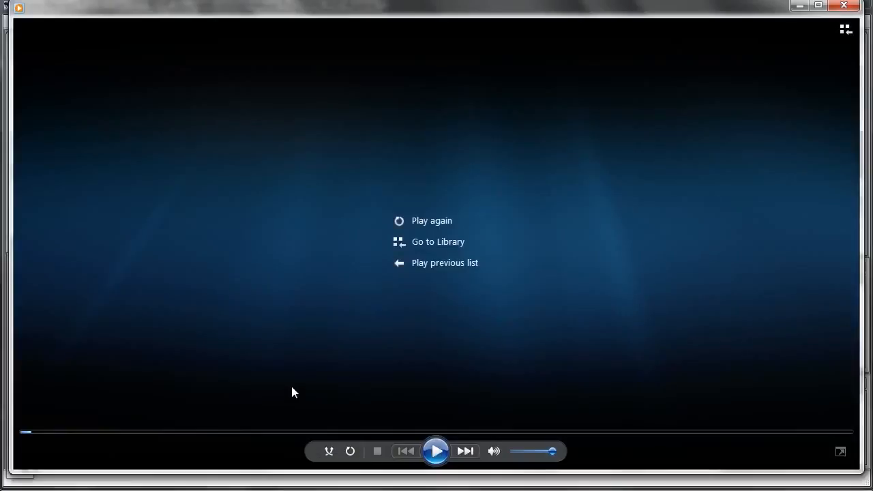
Replay the video in the media player, and minimize the player to return to Adobe Premiere Pro.
click(423, 221)
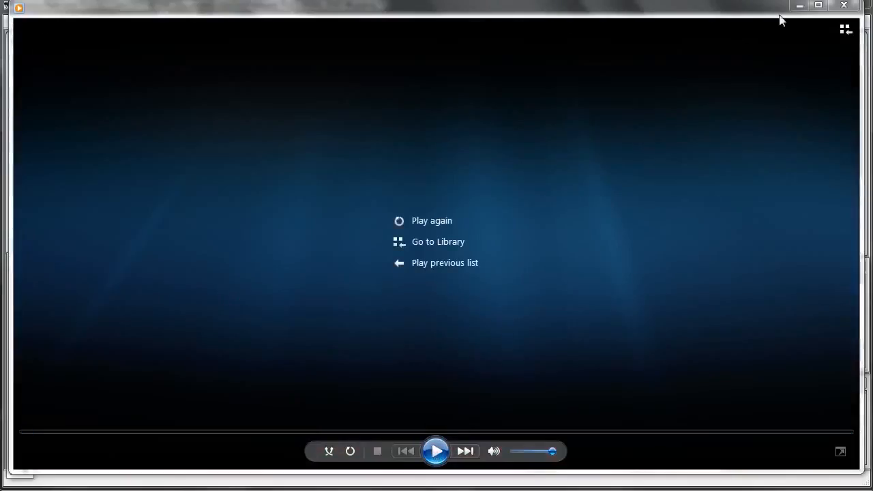
click(798, 8)
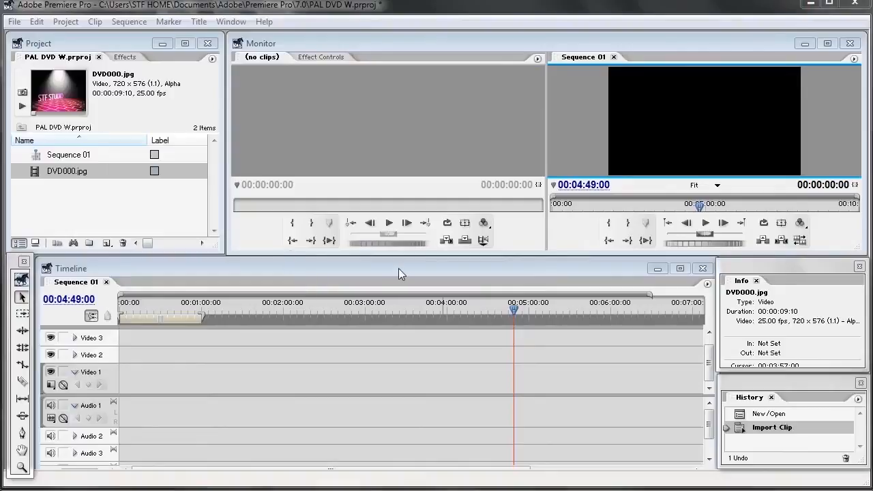
Move the Sequence 01 playhead to 00:00:35:13, and minimize Adobe Premiere Pro to show the desktop.
drag(515, 308, 153, 326)
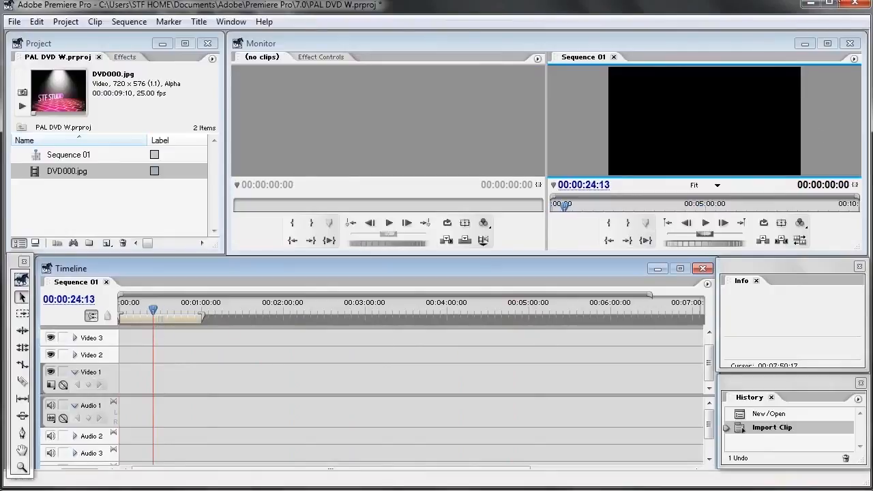
click(820, 2)
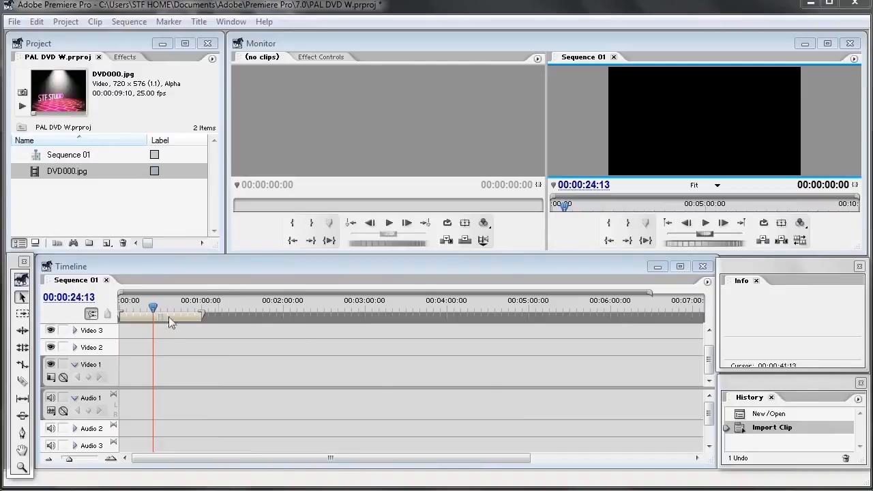
drag(154, 309, 173, 312)
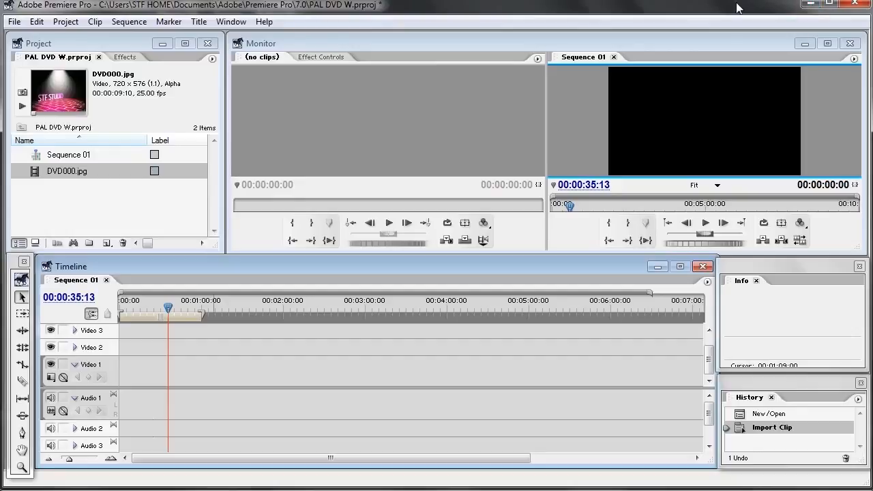
click(808, 6)
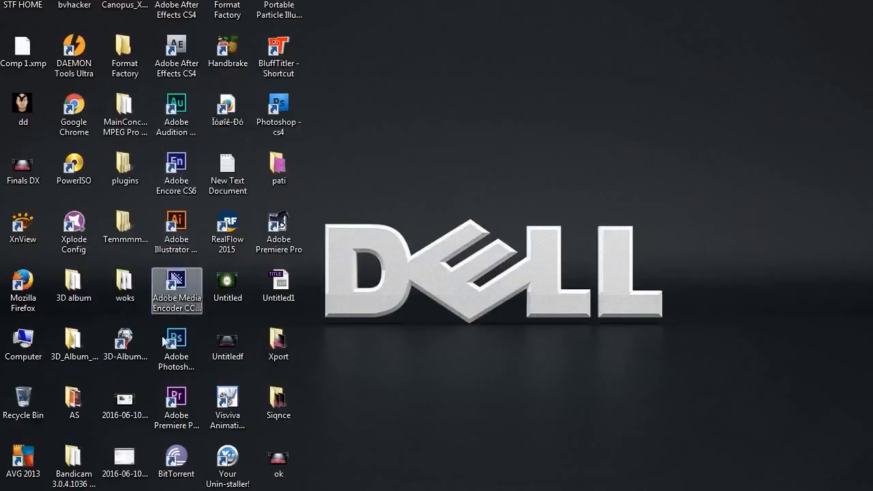
Switch back to Adobe Premiere Pro, and place the DVD000.jpg clip at the start of the Video 1 track.
click(178, 409)
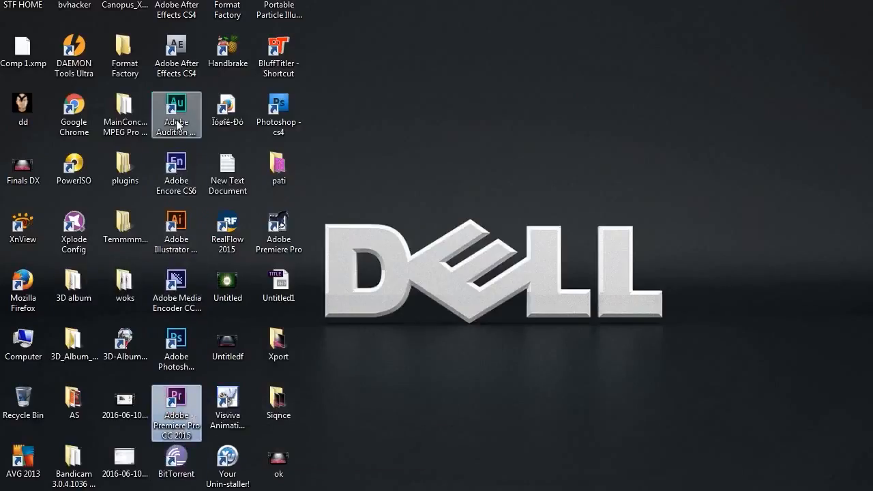
double_click(176, 406)
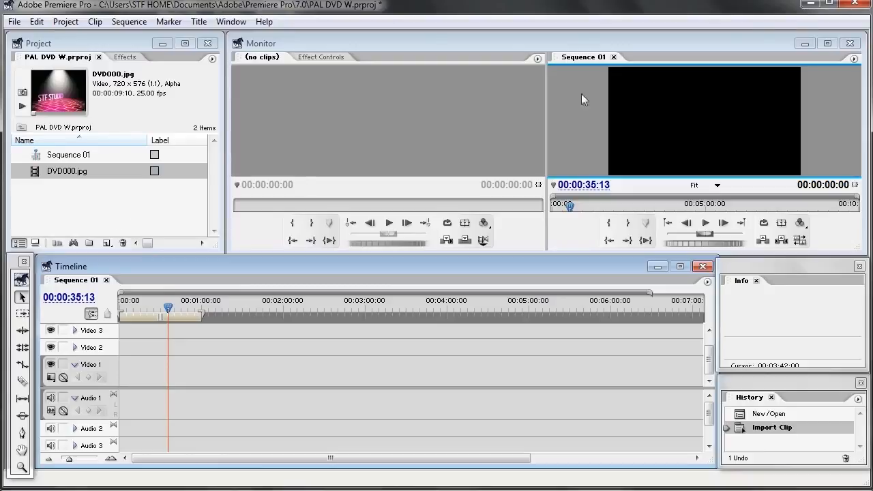
click(56, 190)
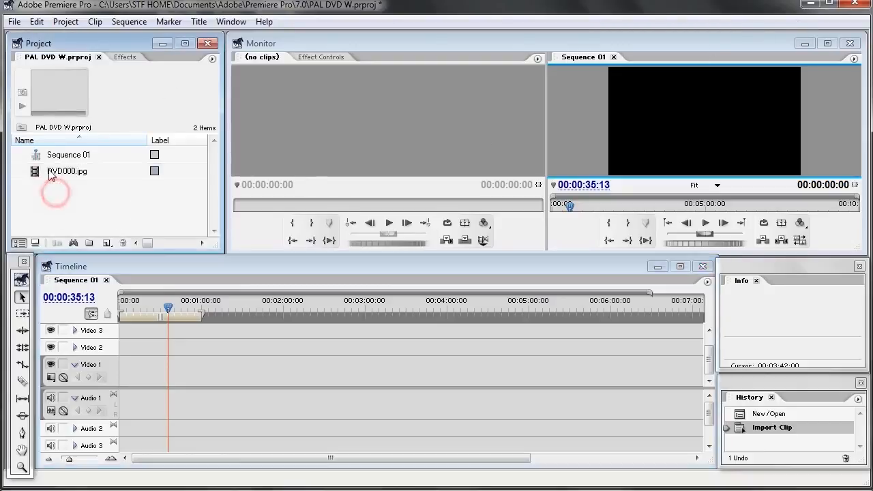
click(56, 173)
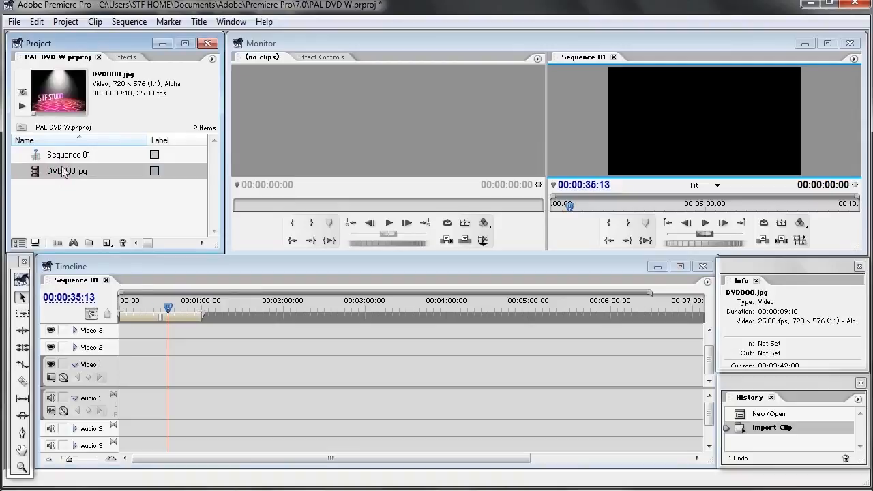
drag(61, 171, 120, 378)
Move the Sequence 01 playhead to 00:00:05:12 to preview the DVD000.jpg clip at a closer timeline scale.
click(110, 459)
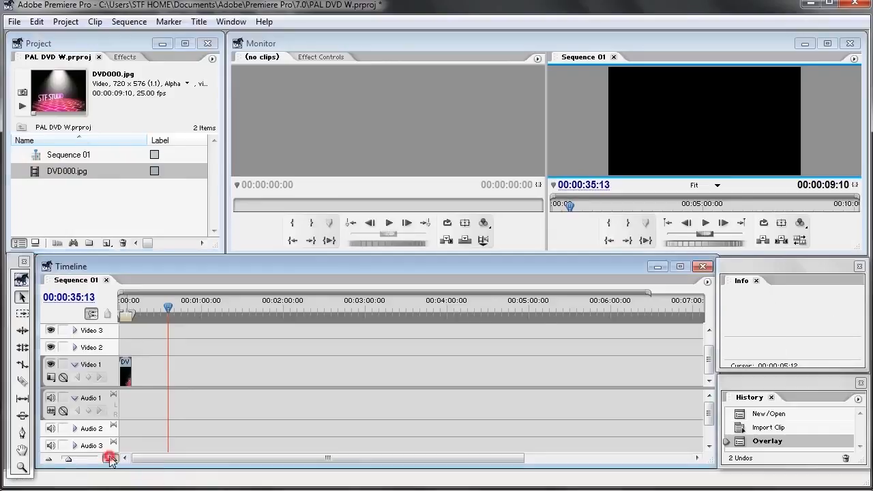
click(109, 459)
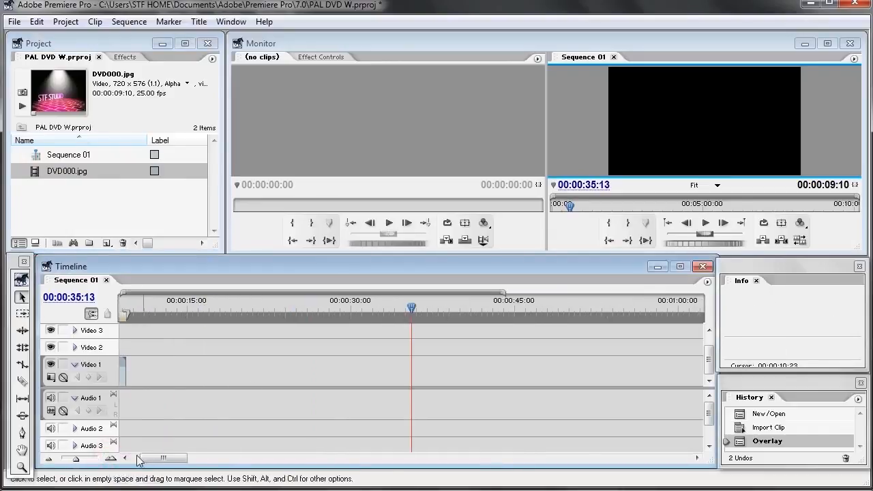
drag(164, 460, 137, 461)
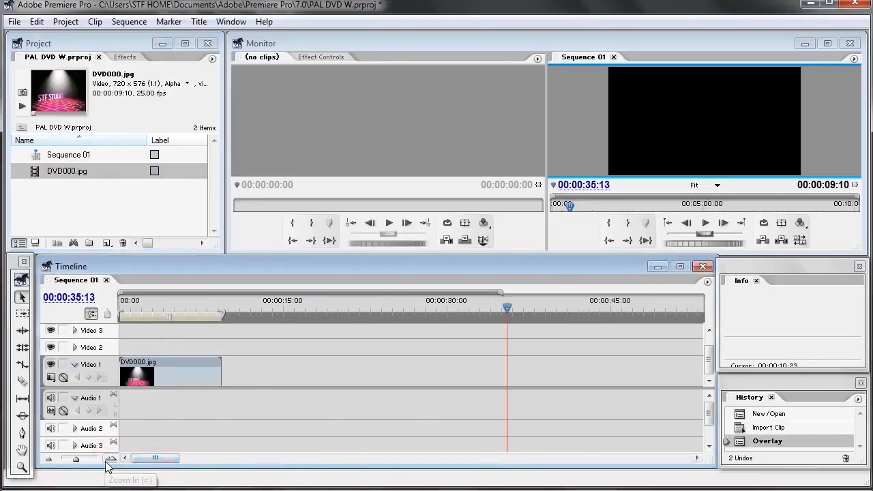
click(109, 458)
drag(164, 459, 136, 466)
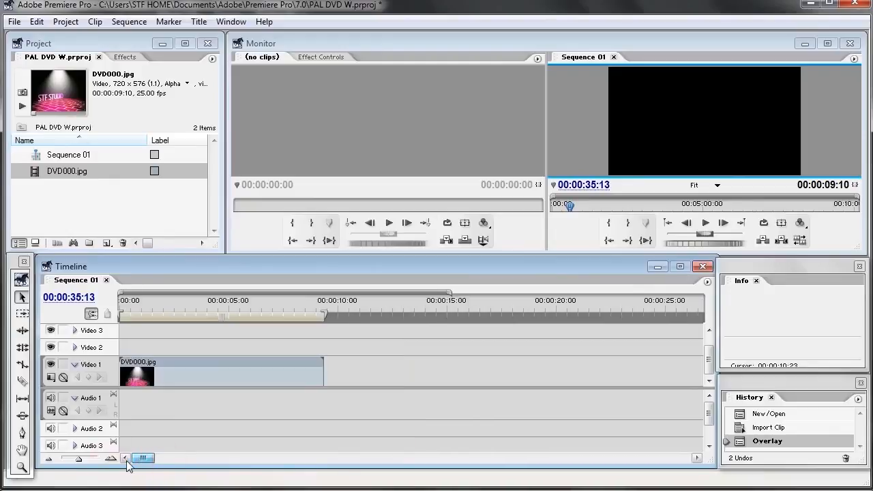
click(239, 305)
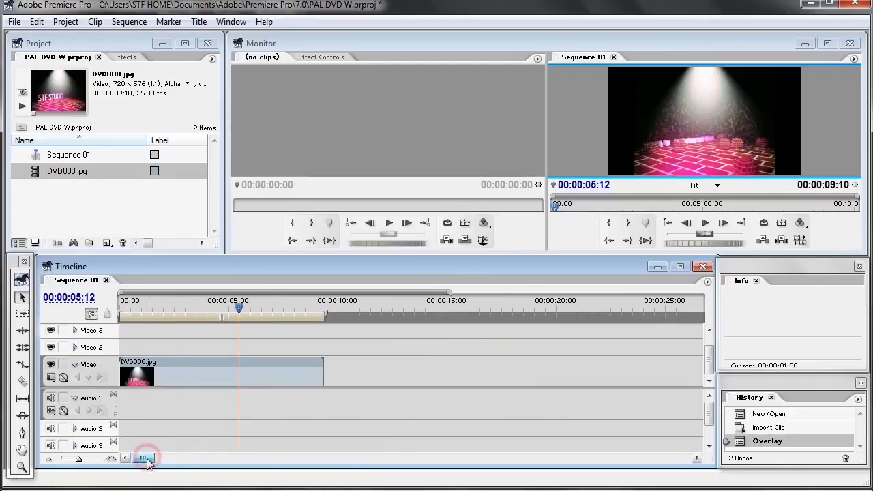
click(111, 459)
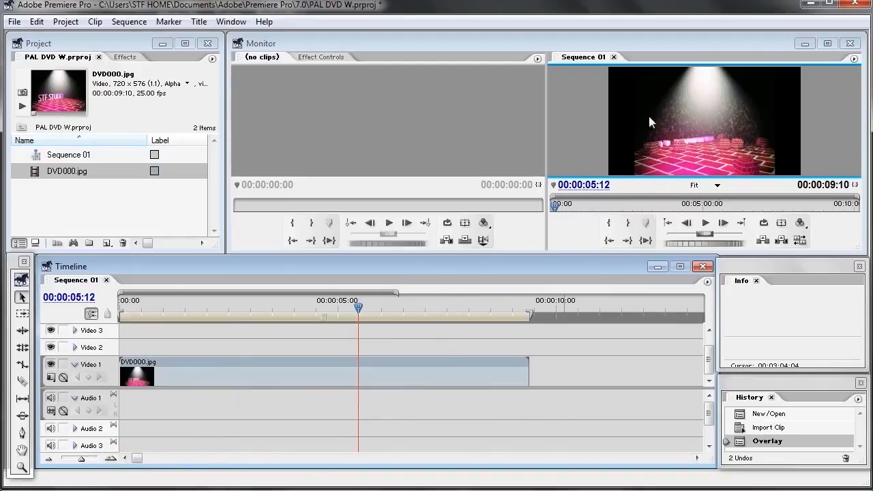
Scrub the playhead back to 00:00:02:03 through the DVD000.jpg clip, and view the properties of Sequence 01 in the project.
click(674, 113)
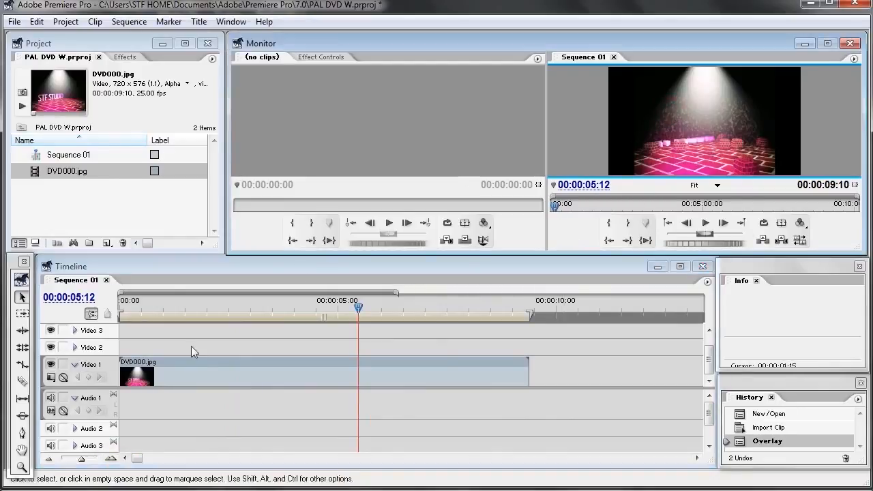
click(175, 376)
drag(322, 317, 254, 326)
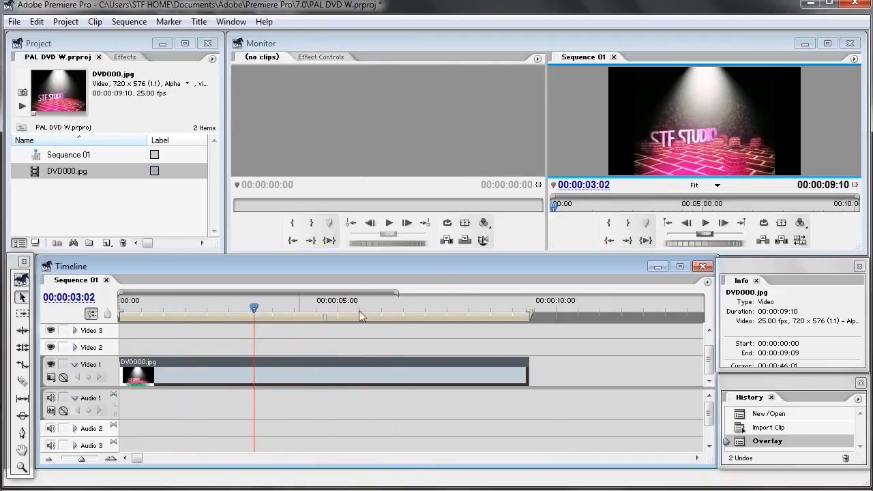
drag(254, 306, 212, 325)
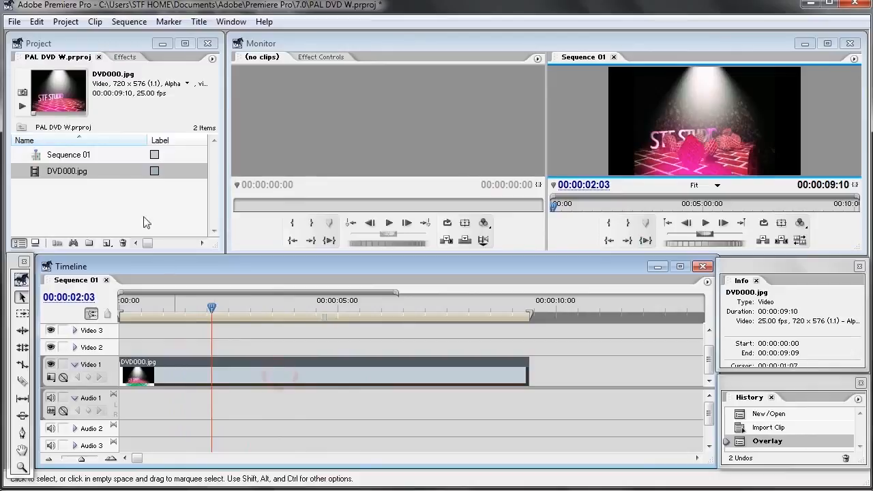
click(77, 155)
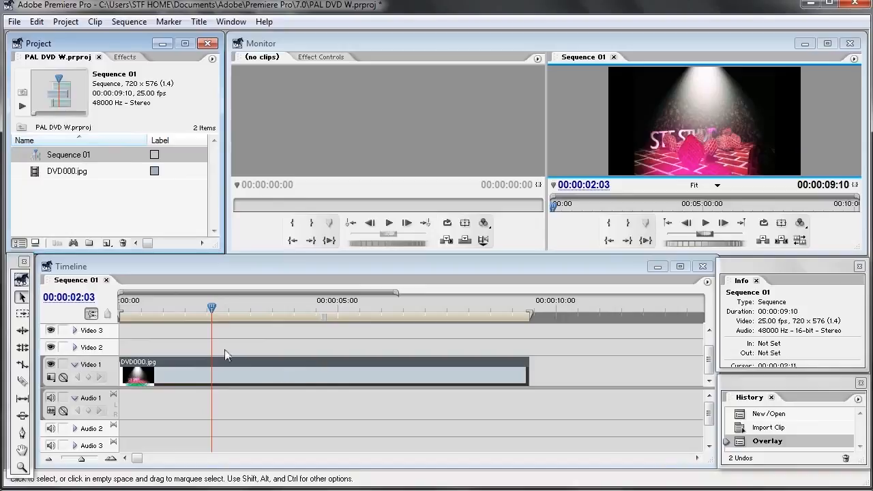
Show the Motion settings of the DVD000.jpg clip on Video 1, and set its Scale Width to 155.
click(338, 383)
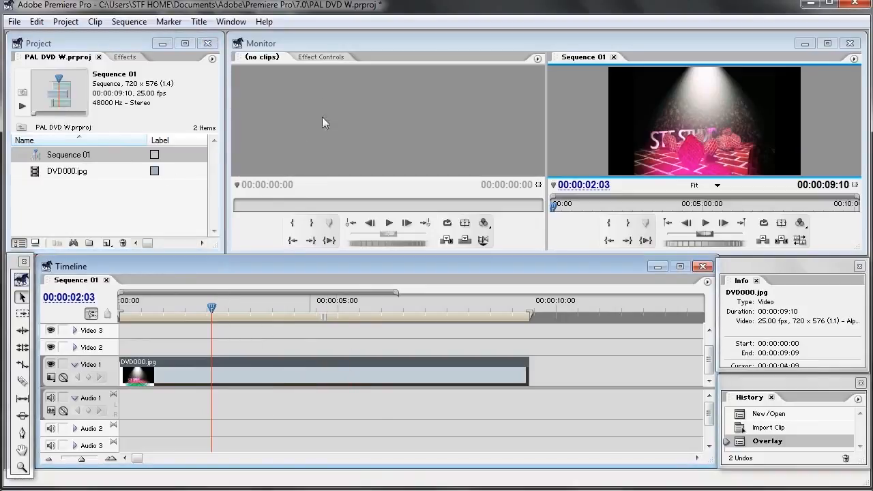
click(312, 58)
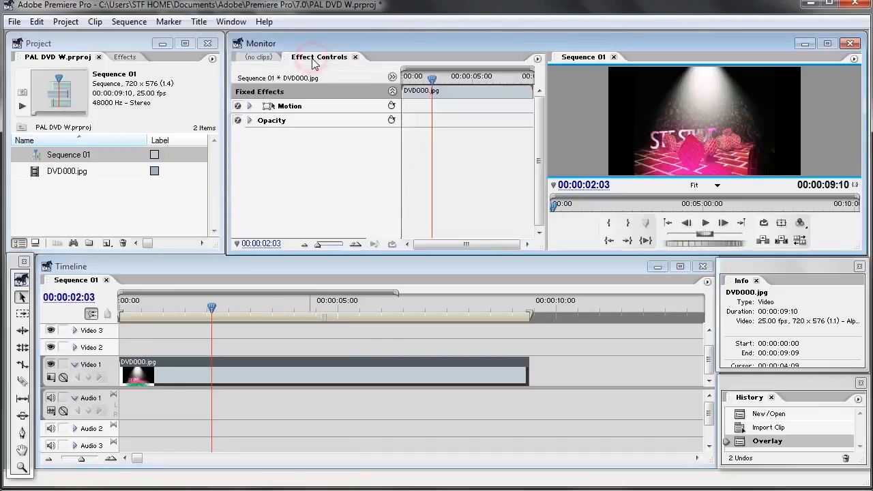
click(251, 106)
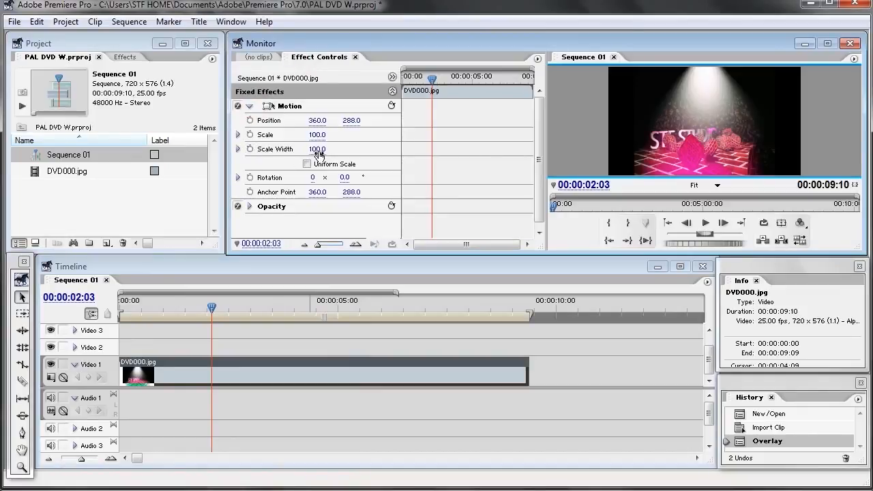
drag(317, 149, 368, 149)
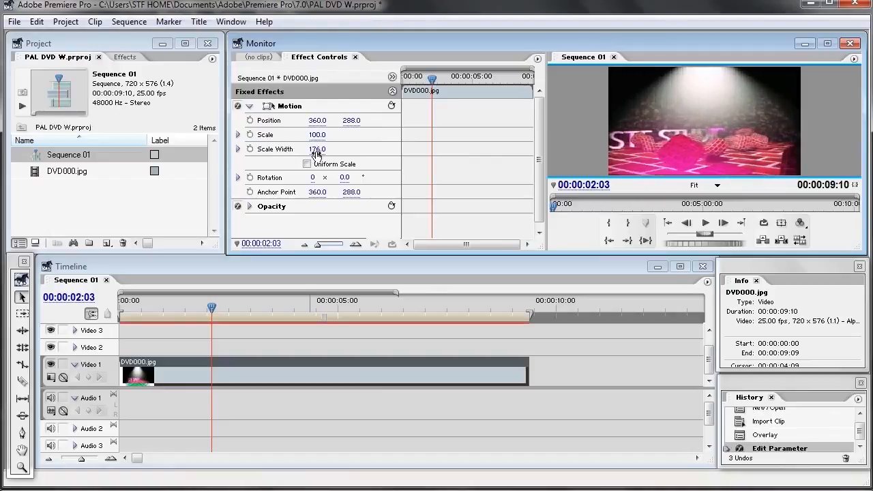
drag(314, 149, 322, 155)
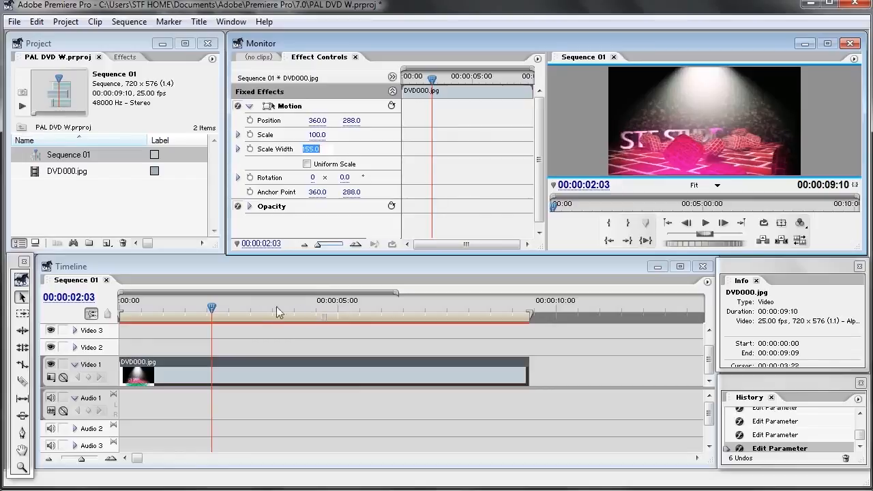
Try a Scale of 96 on the clip with the playhead at 00:00:01:20, and restore the Scale to 100.
mouse_move(212, 309)
mouse_down()
mouse_move(130, 313)
mouse_move(210, 311)
mouse_move(187, 310)
mouse_move(199, 311)
mouse_up()
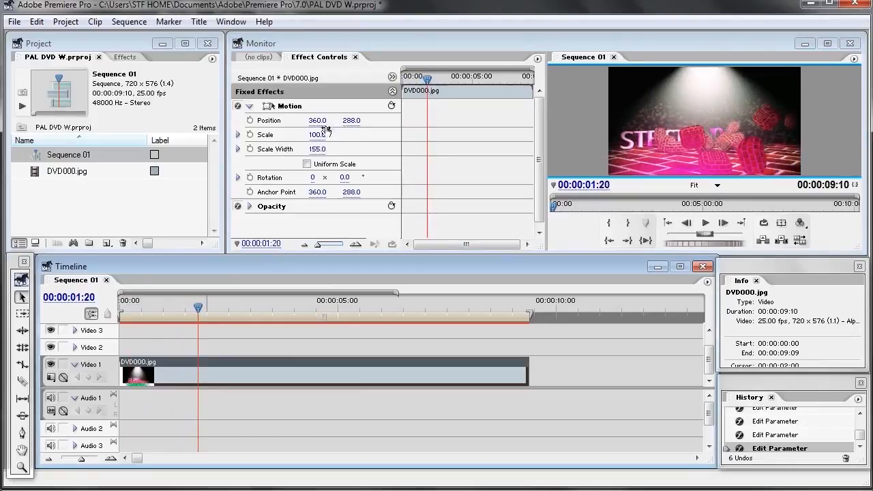
drag(317, 136, 319, 138)
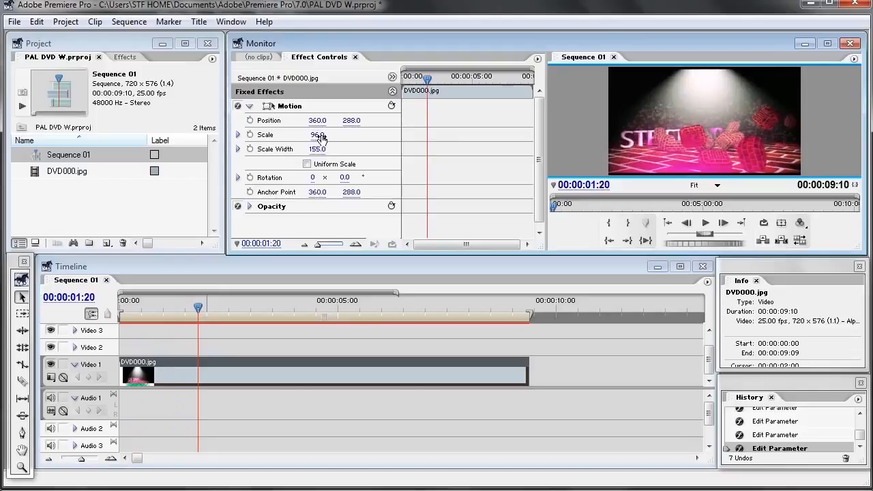
click(317, 135)
text(100)
key(Return)
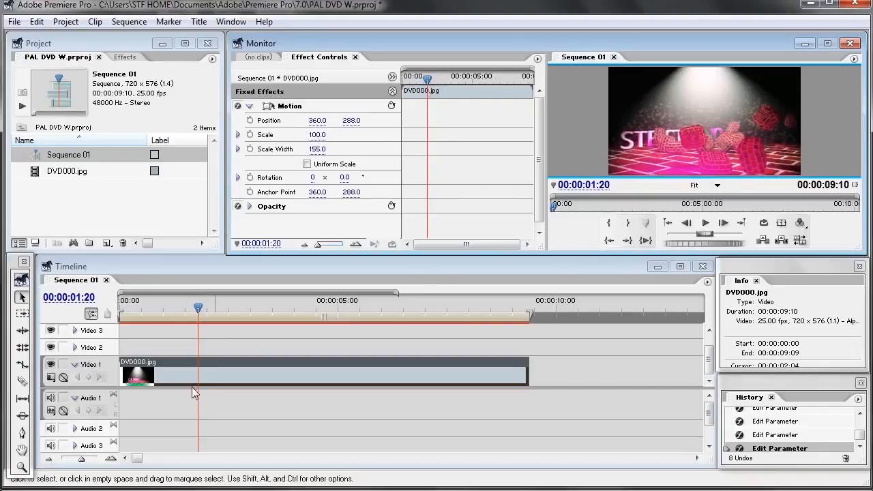
Return the playhead to 00:00:00:00, and split the Video 1 clip into six pieces with the Razor, spacing cuts about one to two seconds apart.
drag(195, 315, 112, 318)
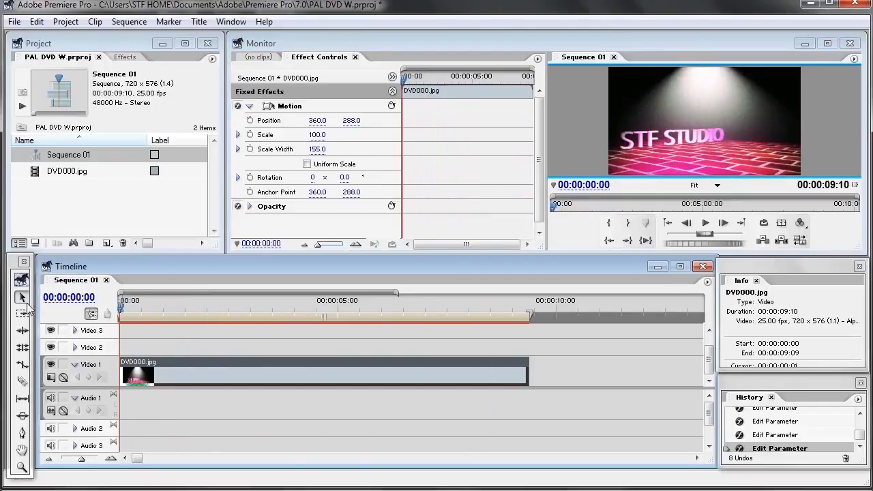
click(22, 383)
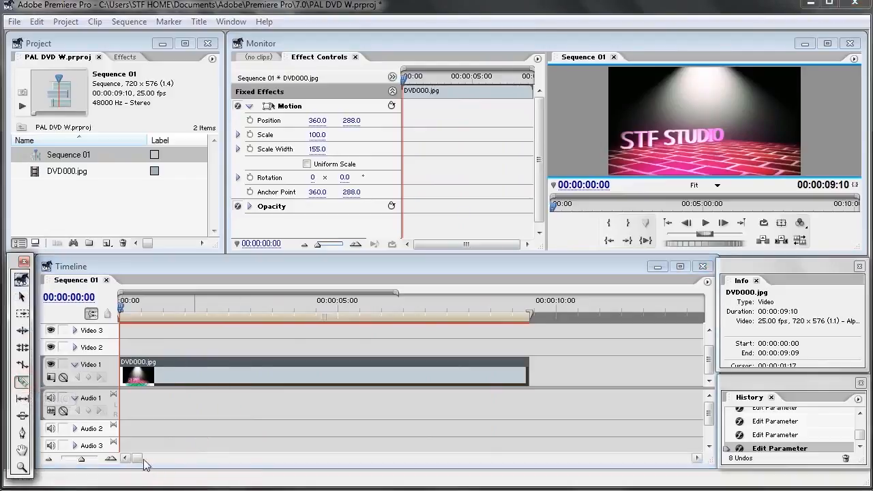
click(109, 458)
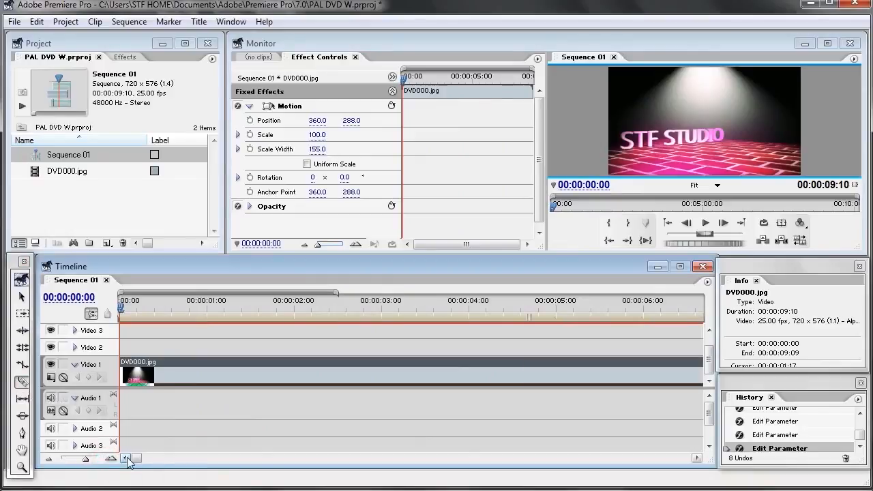
click(49, 458)
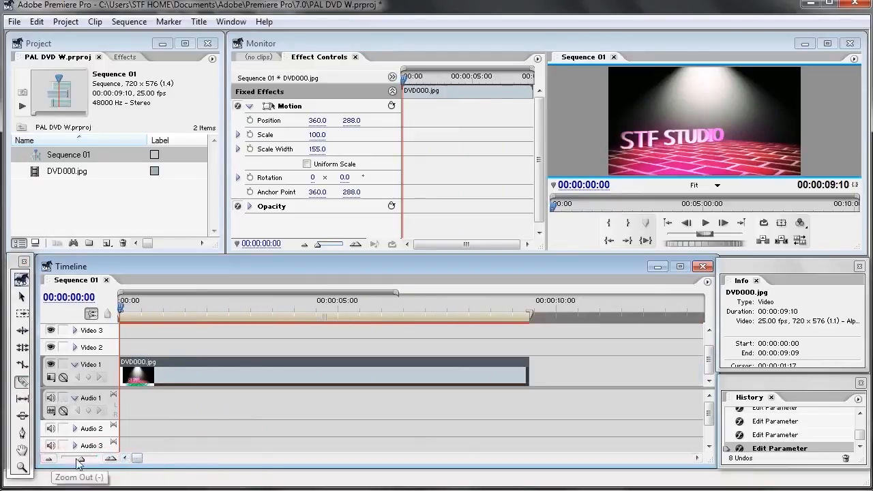
click(195, 375)
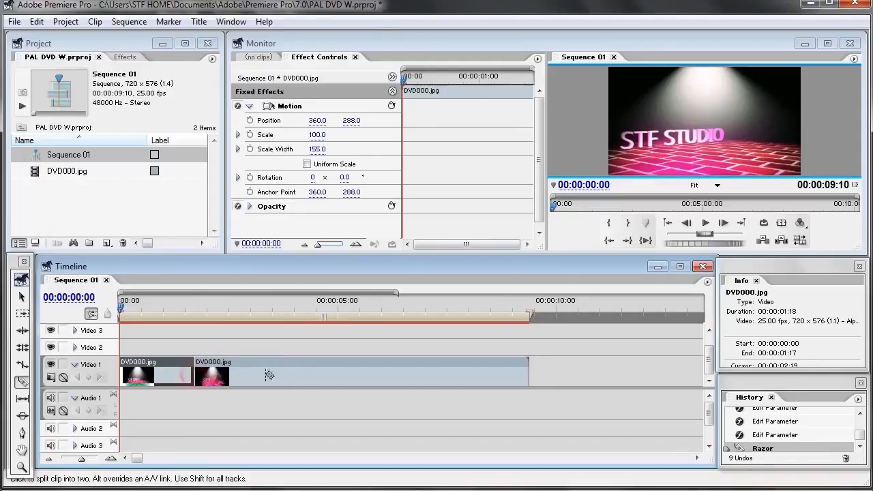
click(270, 374)
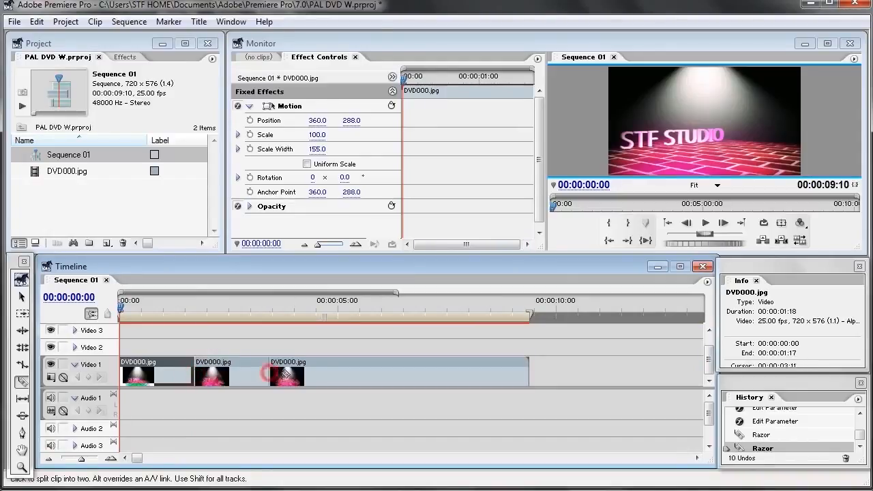
click(346, 375)
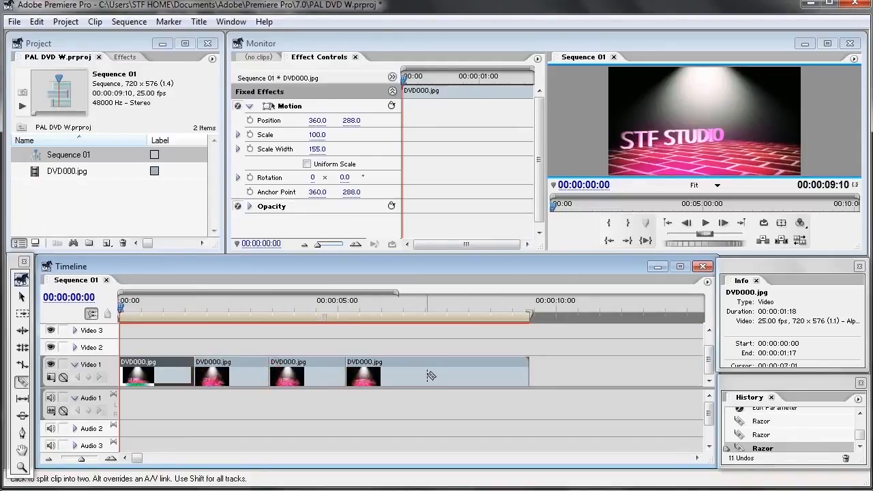
click(426, 374)
click(477, 373)
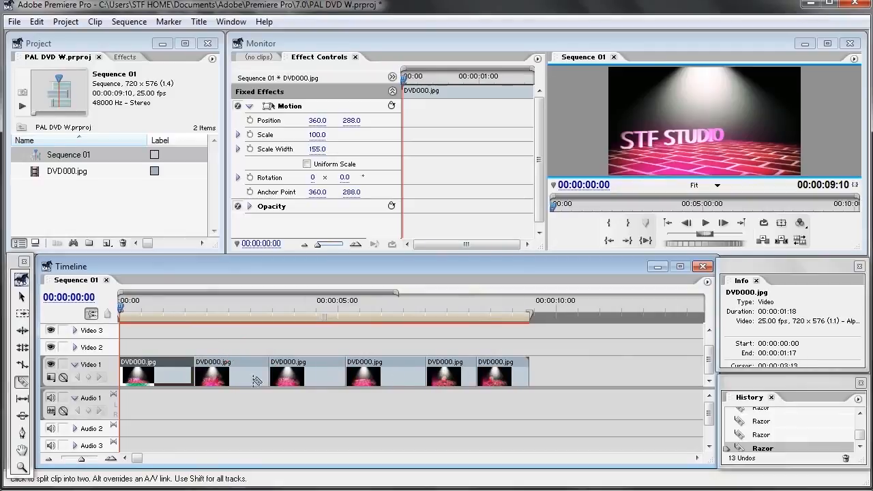
Activate the Selection tool, and expand Video Transitions in the effects library to look through its folders down to Xplode Pro.
click(22, 297)
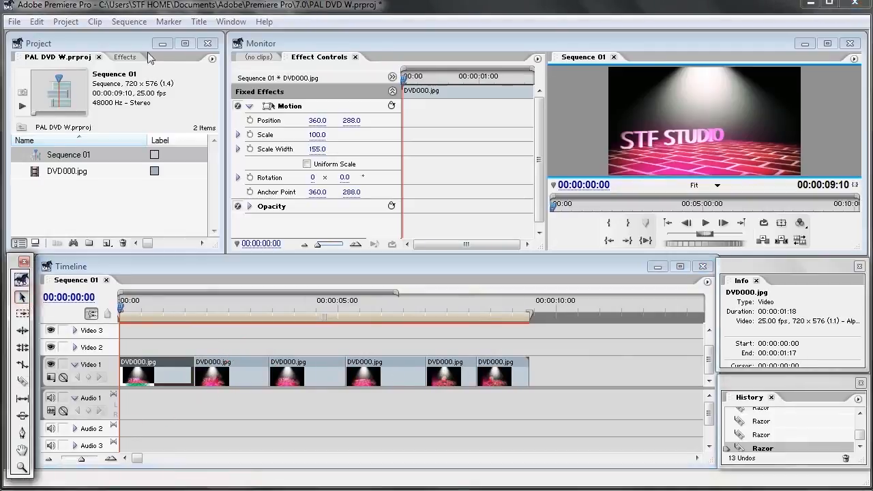
click(120, 59)
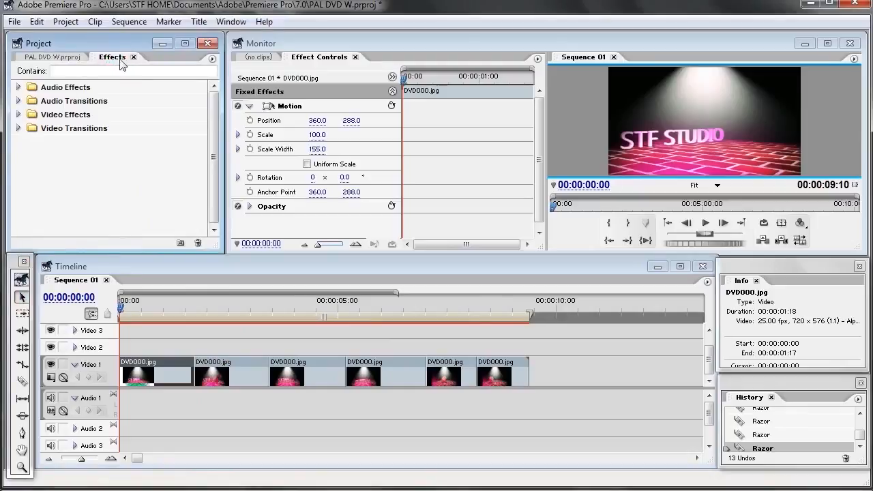
click(18, 128)
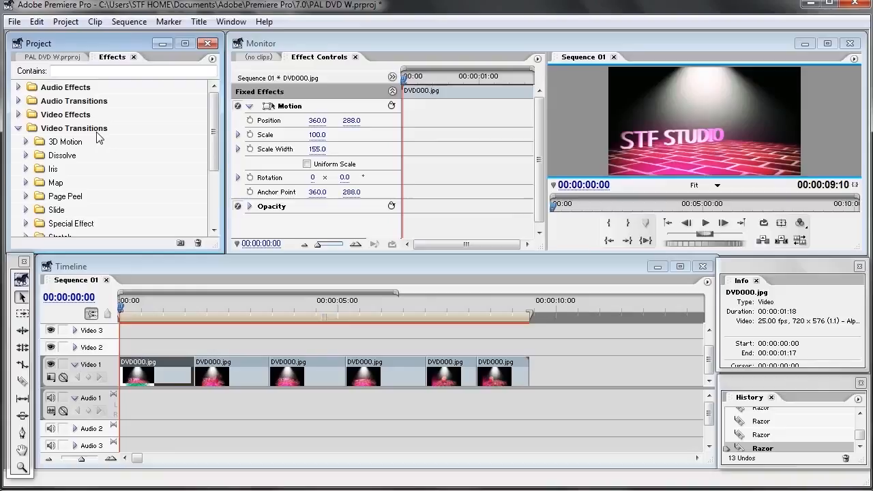
drag(214, 130, 214, 183)
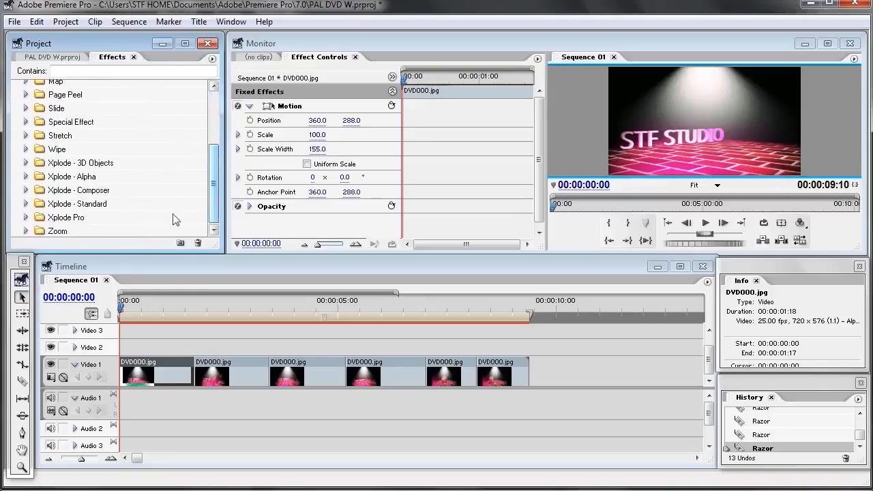
click(56, 218)
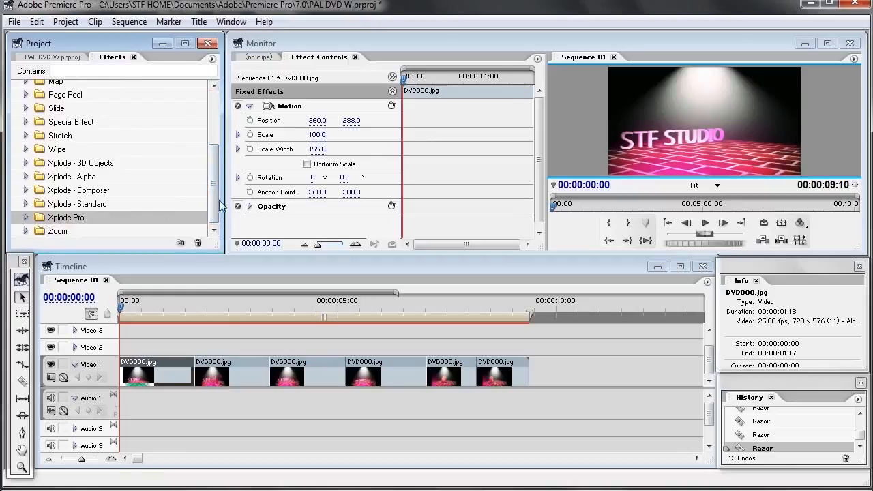
scroll(211, 189, up, 3)
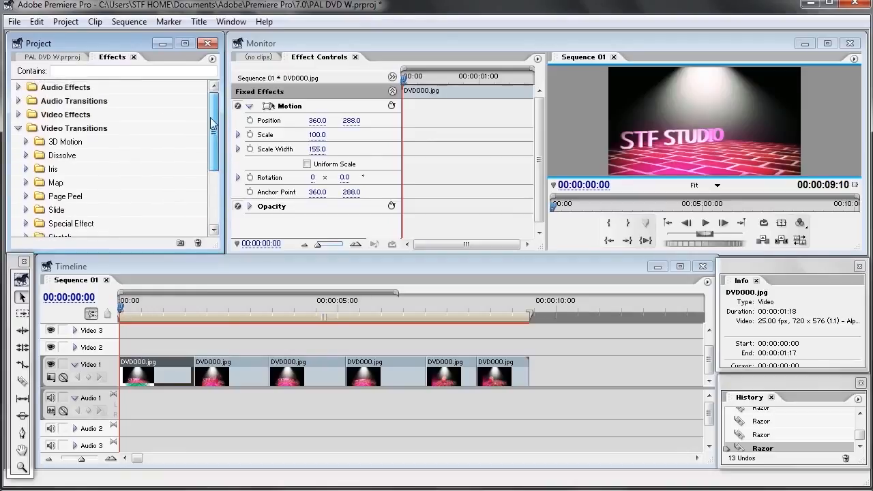
Examine the Video Effects folders in the effects library, looking inside Xplode - Composer and Video.
click(19, 115)
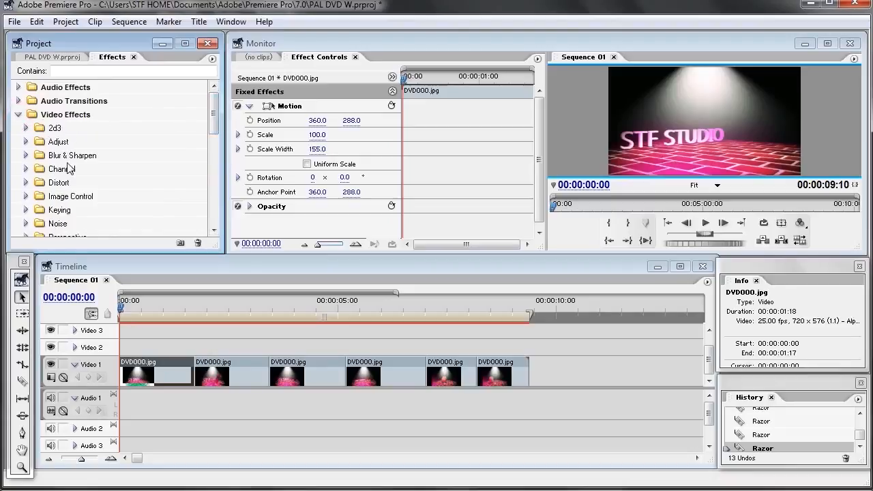
scroll(68, 164, down, 2)
scroll(68, 167, down, 2)
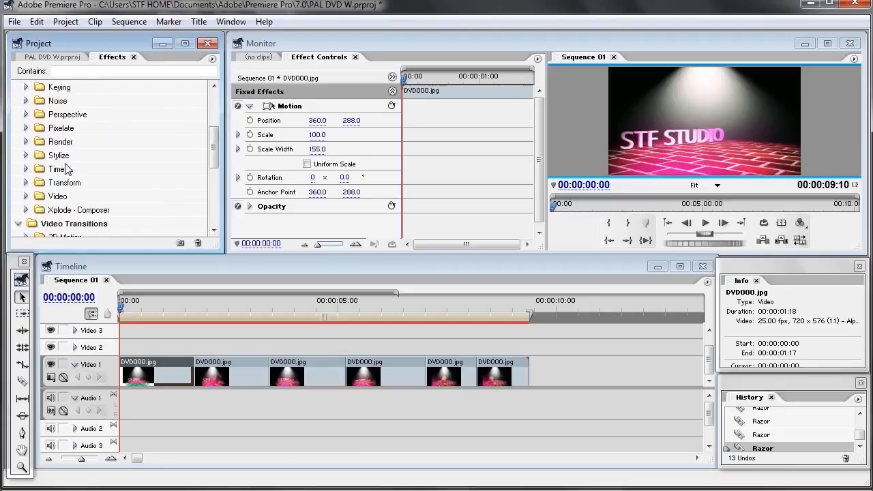
click(49, 211)
click(26, 210)
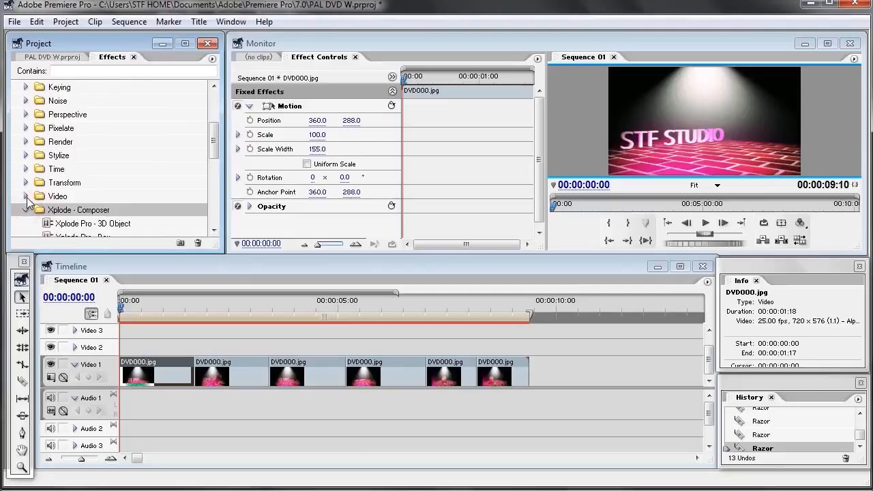
scroll(27, 202, down, 3)
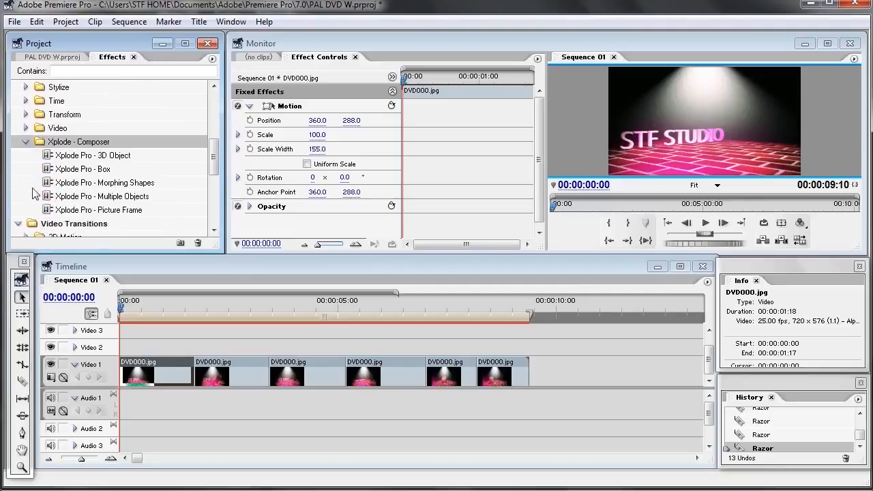
click(25, 128)
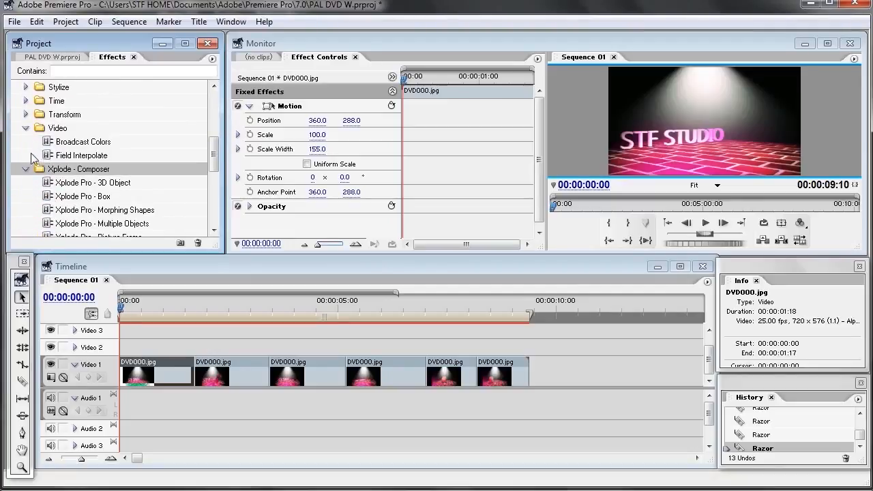
click(26, 129)
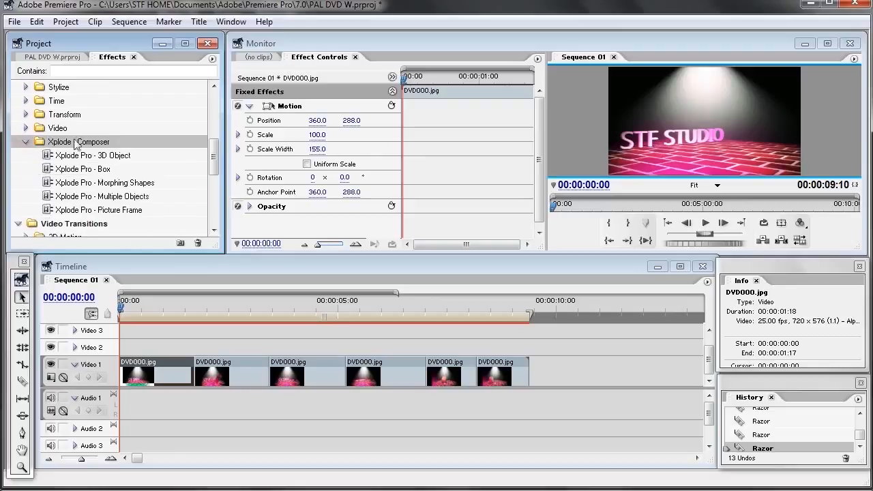
click(25, 142)
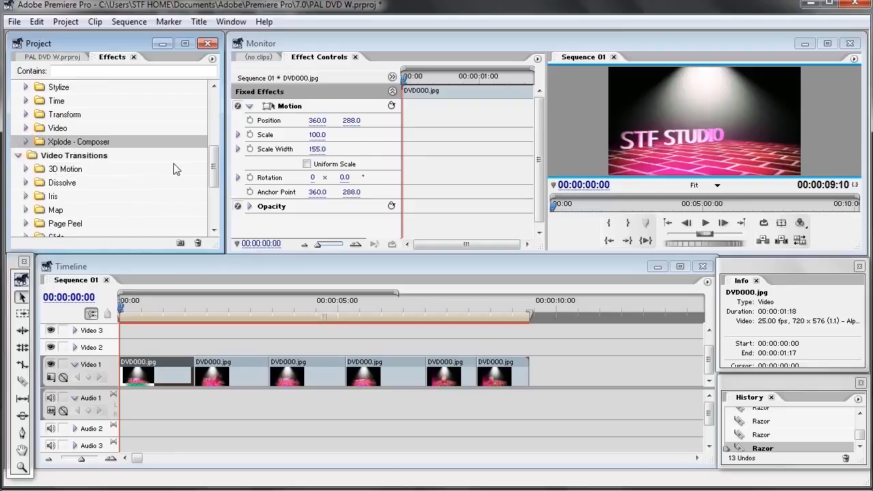
Examine the transitions in the Xplode Pro and Xplode - Alpha folders under Video Transitions.
scroll(174, 169, down, 5)
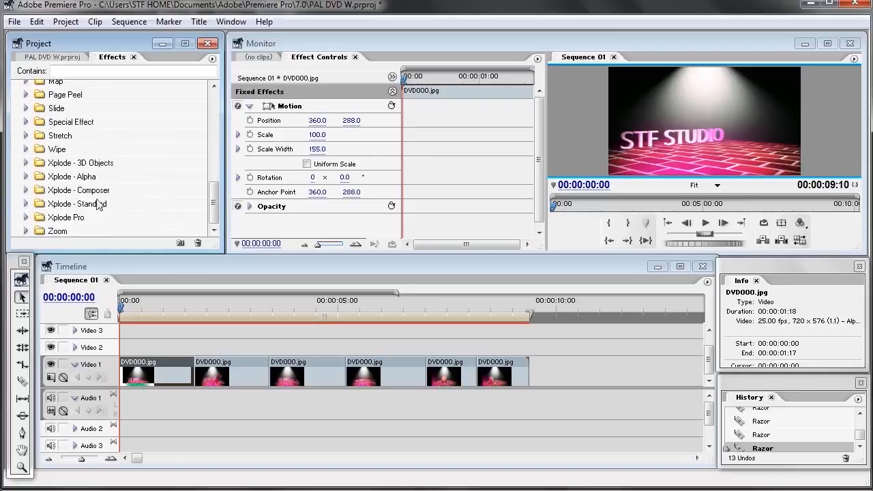
click(26, 216)
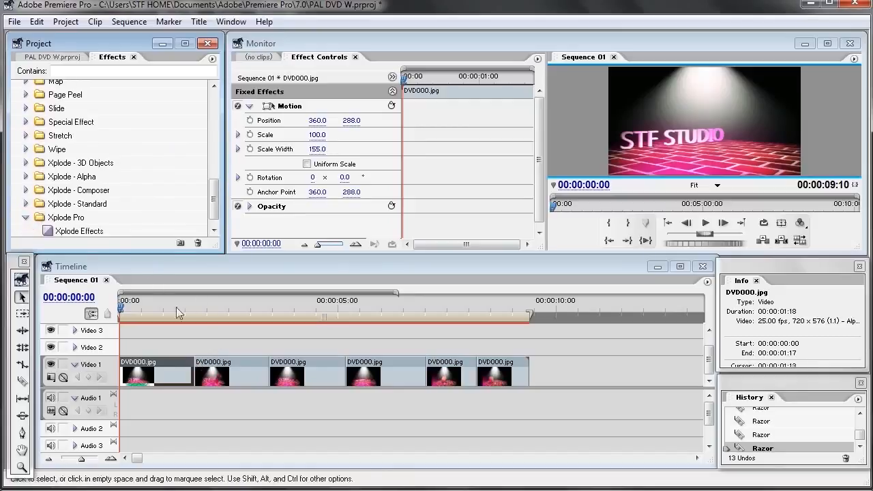
click(79, 231)
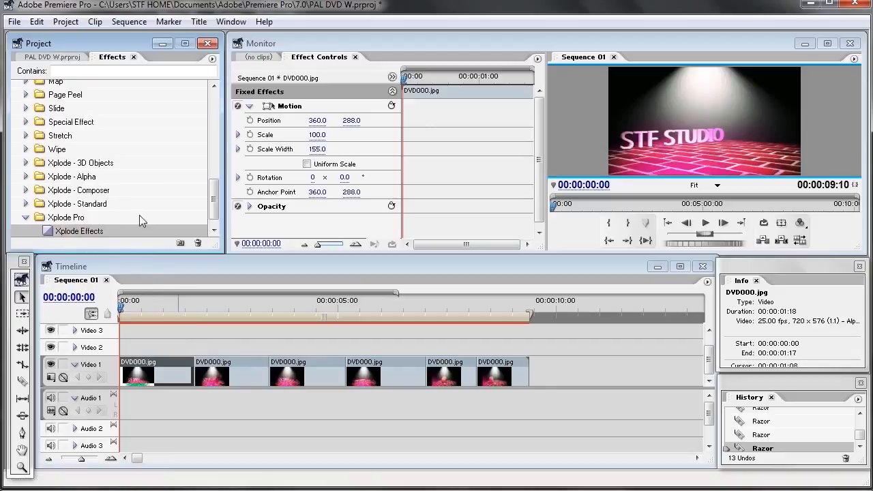
click(25, 217)
click(26, 217)
click(214, 230)
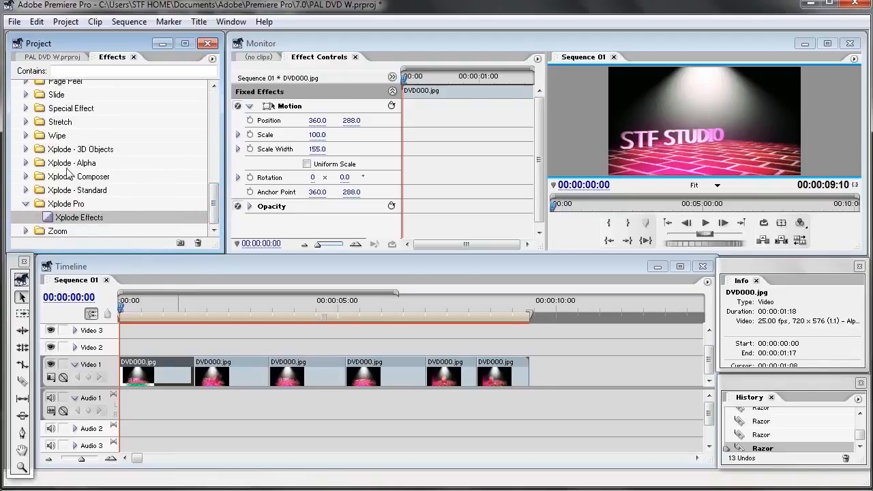
click(25, 163)
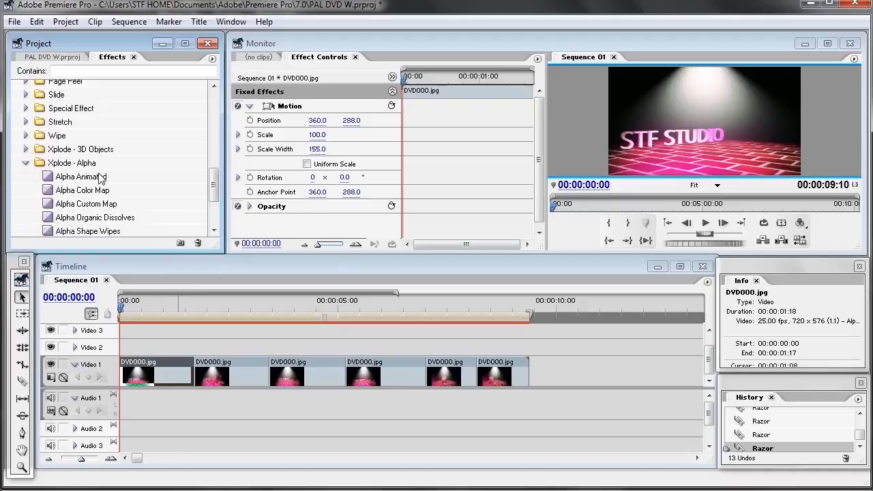
scroll(104, 191, down, 1)
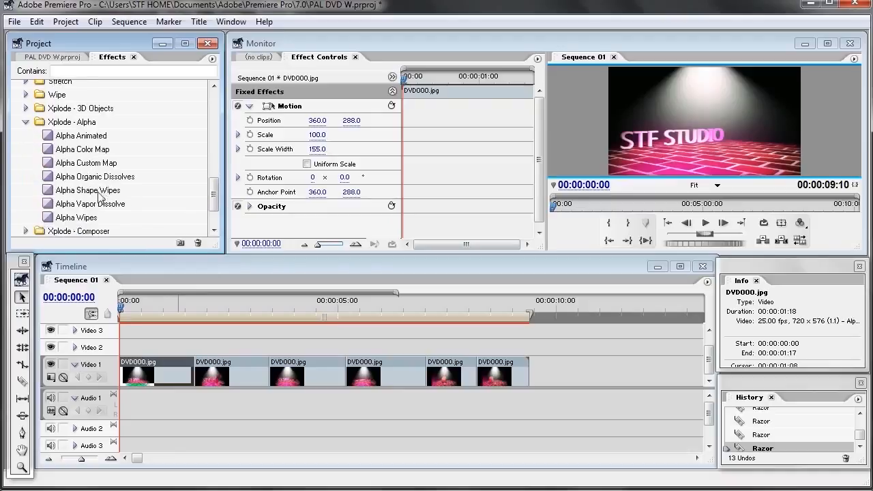
scroll(99, 196, up, 1)
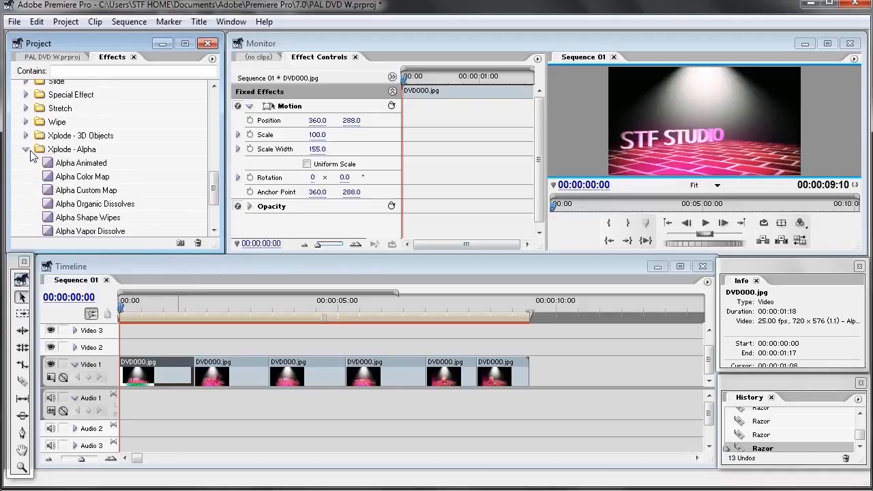
click(26, 149)
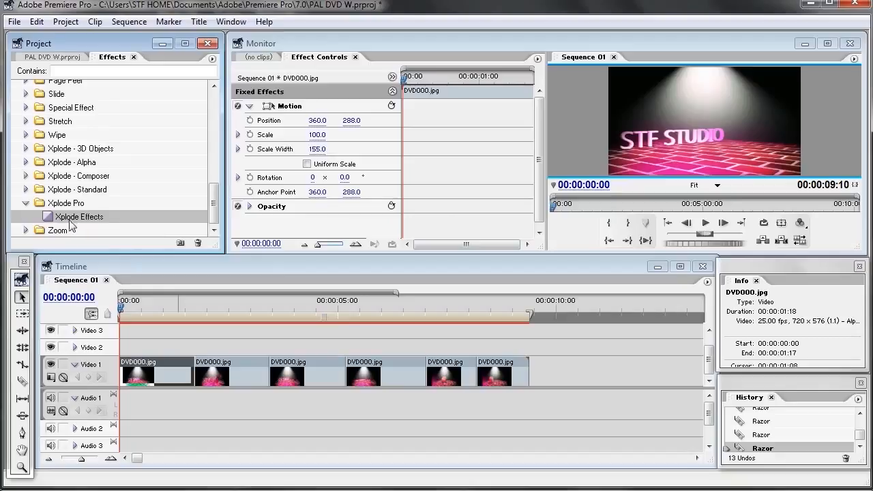
Apply the Xplode Effects transition to the first cut on Video 1, and preview it with the playhead at 00:00:01:23.
drag(76, 218, 202, 362)
click(185, 358)
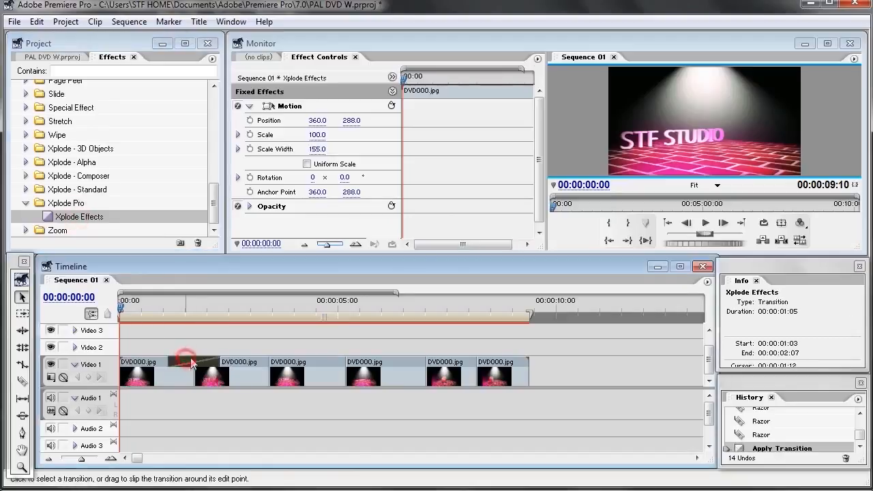
click(209, 311)
mouse_move(208, 311)
mouse_down()
mouse_move(184, 314)
mouse_move(229, 318)
mouse_move(198, 318)
mouse_move(208, 319)
mouse_up()
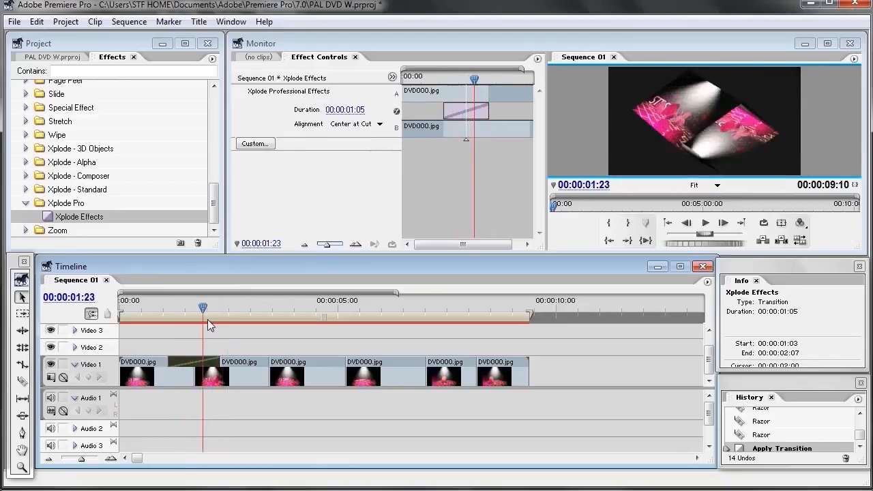
Apply the Xplode Effects transition to the remaining four cuts on Video 1, and trim the last one.
click(84, 221)
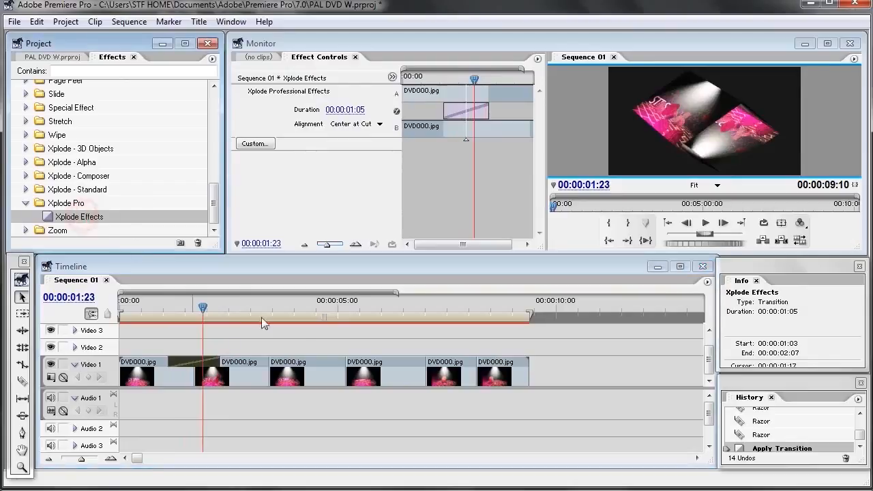
drag(273, 351, 269, 361)
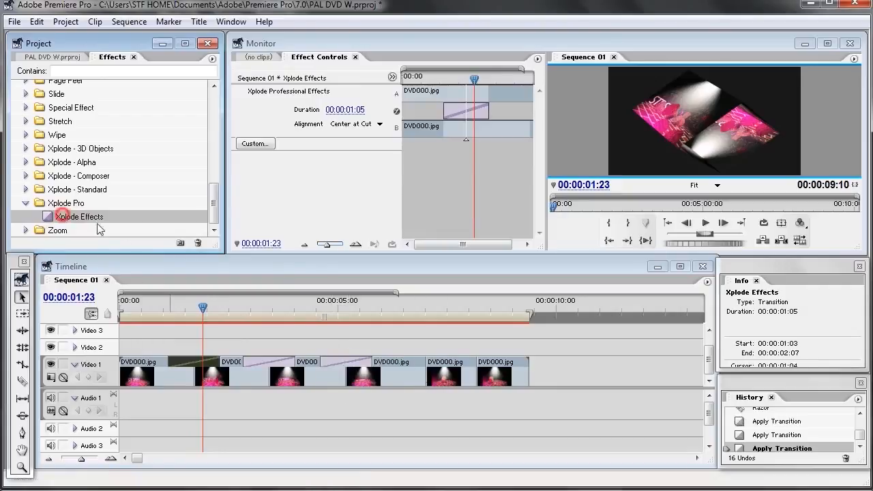
drag(423, 359, 423, 359)
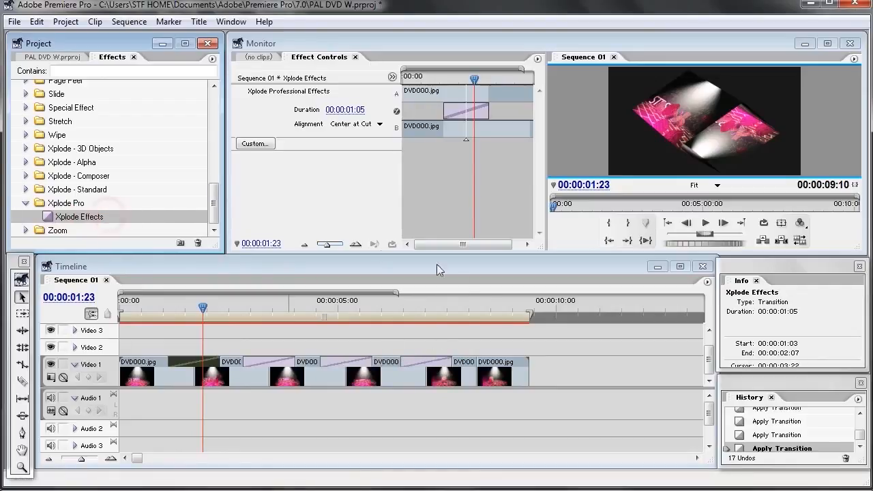
mouse_move(481, 361)
mouse_down()
mouse_move(479, 355)
mouse_move(462, 363)
mouse_move(482, 362)
mouse_up()
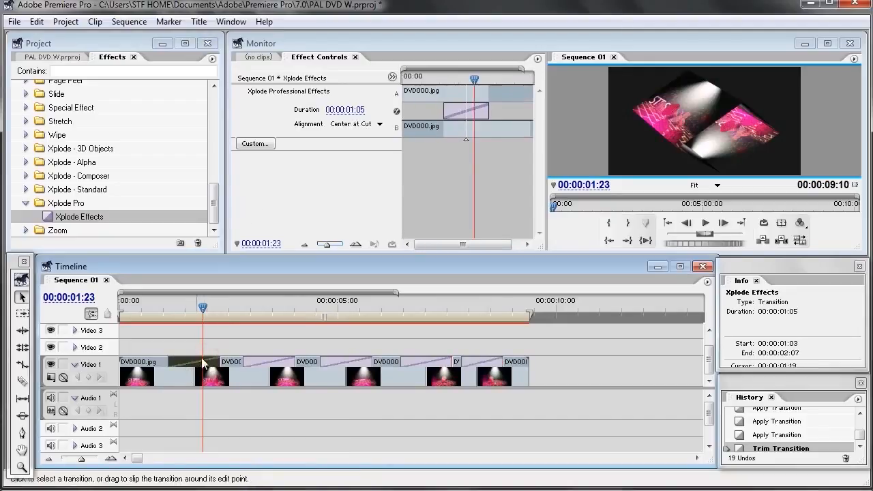
Open the custom Xplode Professional settings for the transition at the first cut on Video 1, and reposition the dialog.
click(259, 144)
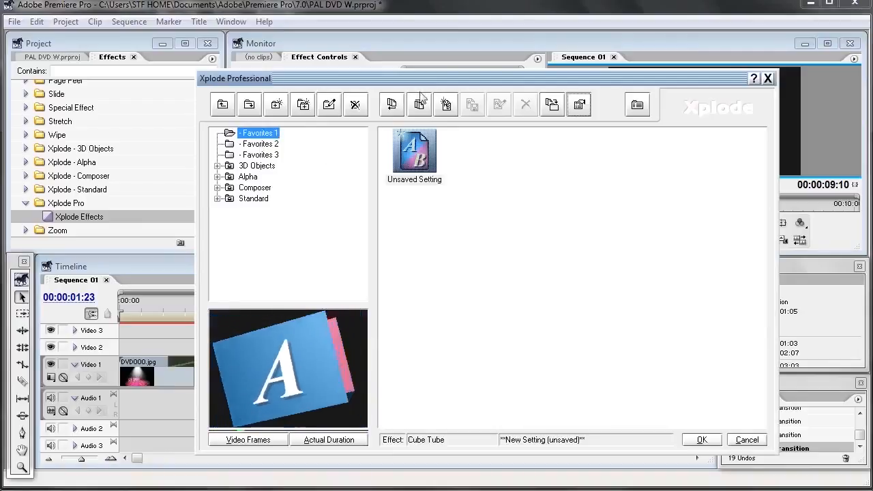
drag(427, 83, 324, 60)
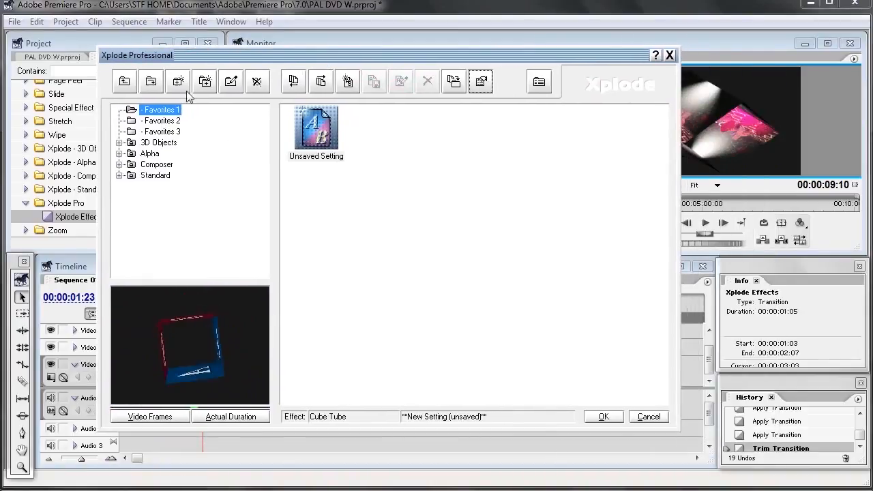
drag(177, 57, 244, 56)
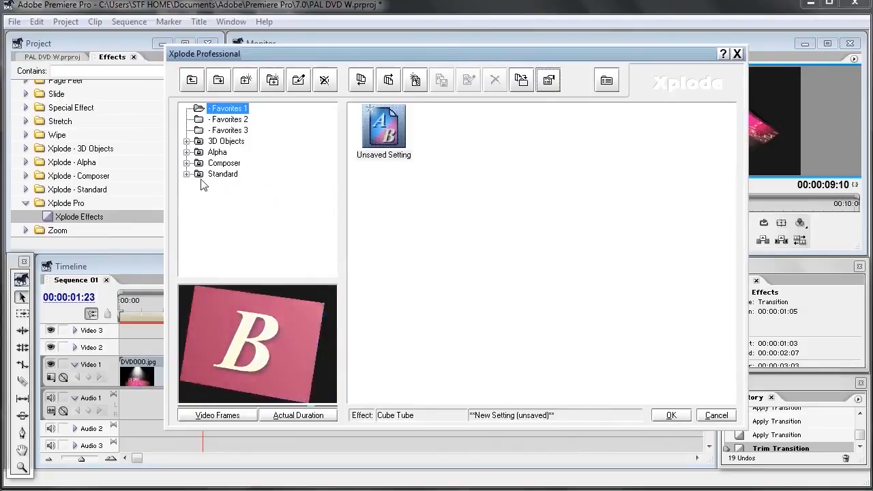
drag(354, 55, 228, 41)
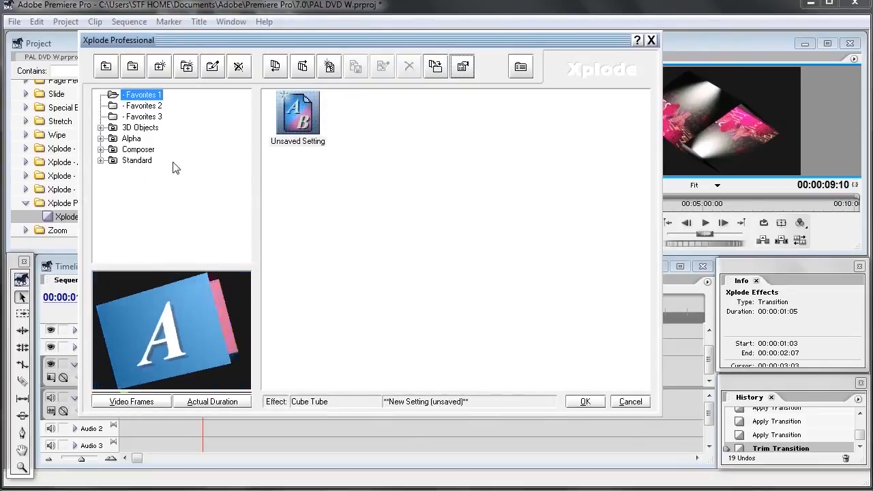
drag(165, 44, 221, 45)
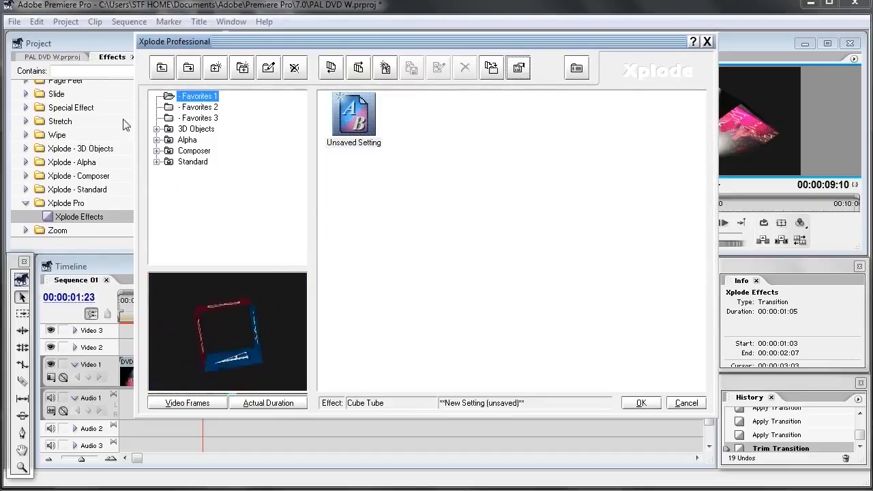
Examine the presets in the Standard effect categories, including Blocks, Billboard, Ball Bounce II, Ball Bounce and Around We Go.
click(157, 162)
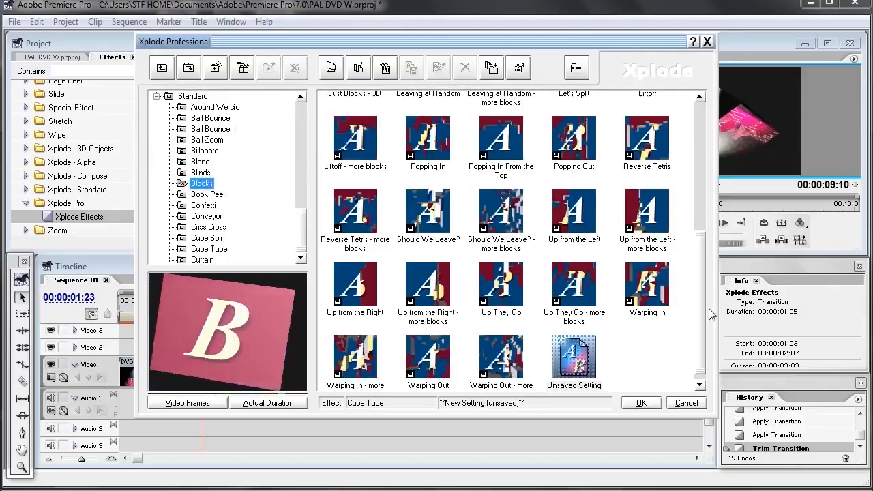
scroll(703, 318, up, 5)
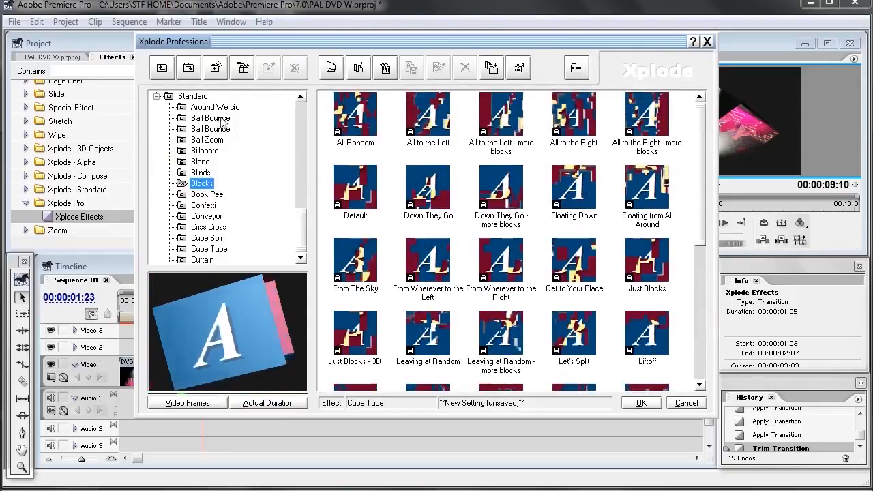
click(200, 151)
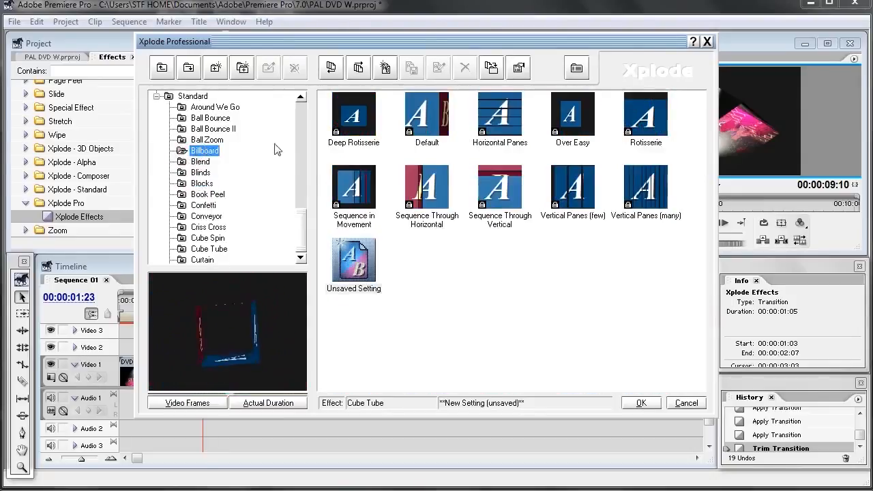
click(222, 129)
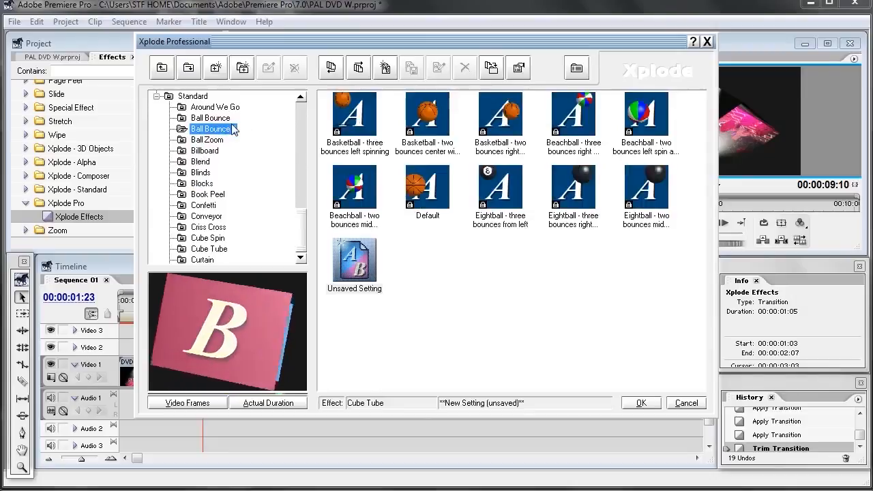
click(217, 118)
click(214, 108)
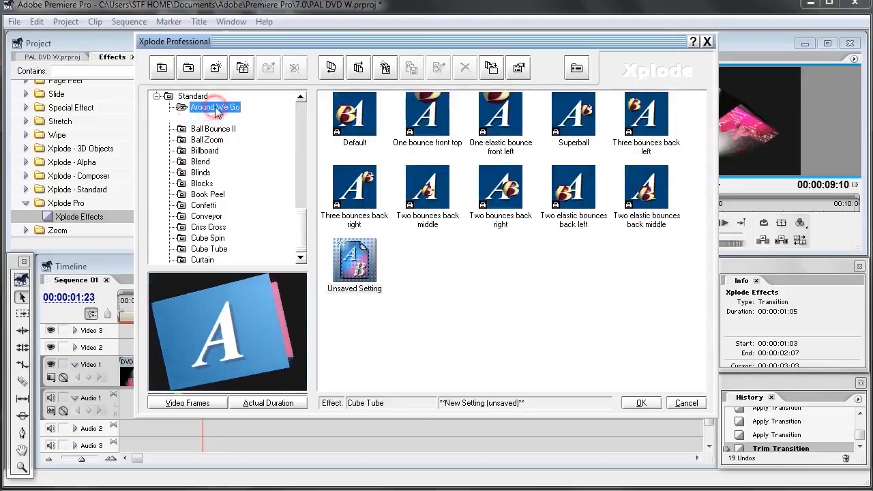
Apply the Ball Bounce preset "One elastic bounce front left" to the first transition, and preview it with the playhead at 00:00:01:21.
click(215, 118)
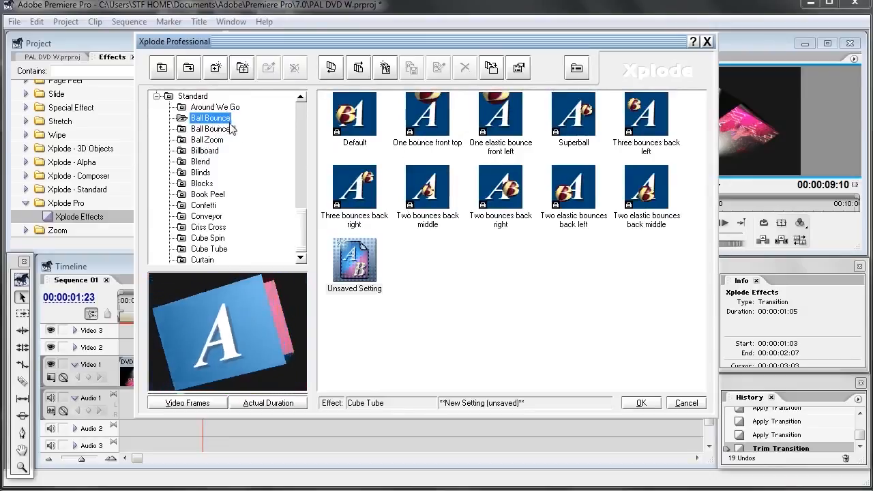
click(501, 119)
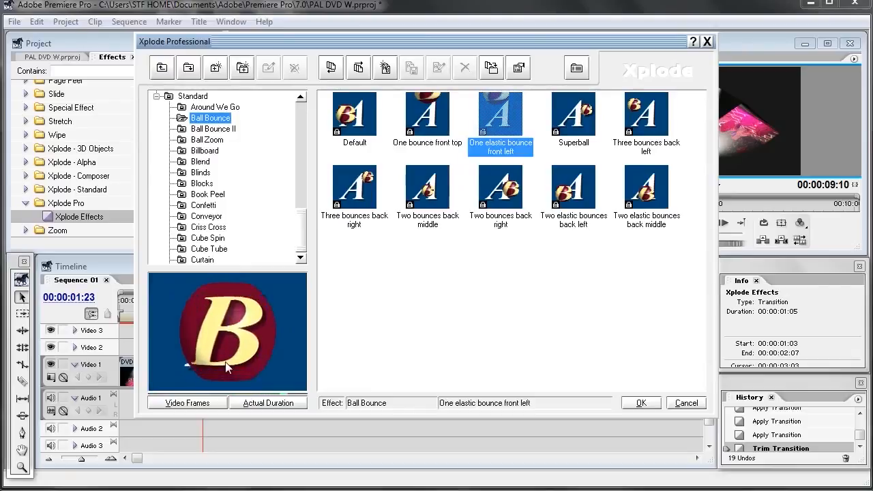
click(639, 403)
drag(205, 308, 200, 329)
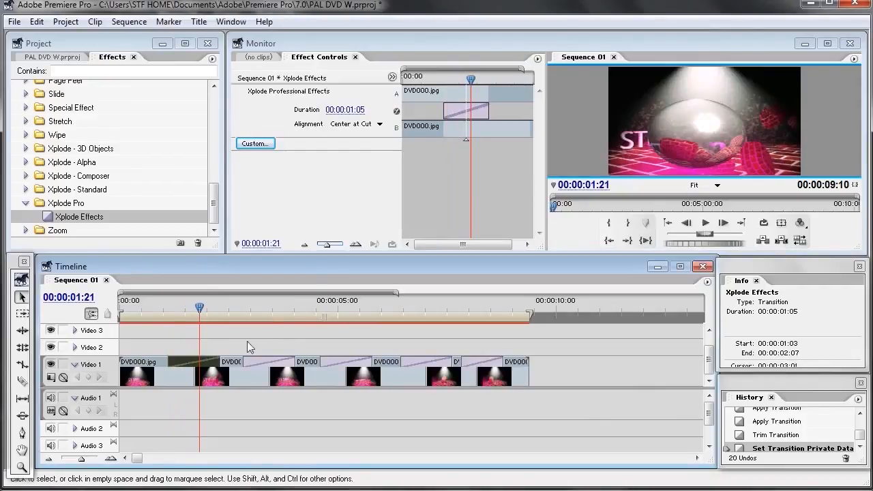
With the playhead at 00:00:03:12, open the custom settings of the second transition on Video 1 and show the Alpha Color Map presets.
drag(222, 315, 274, 329)
click(271, 359)
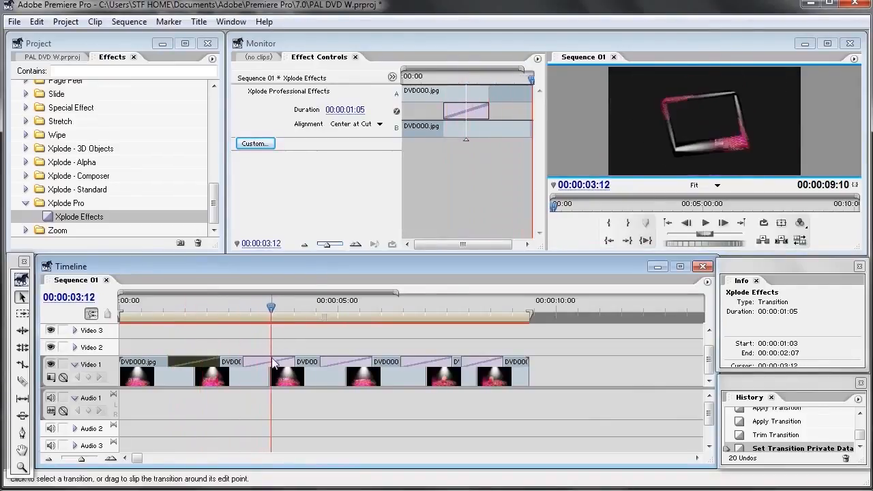
click(254, 144)
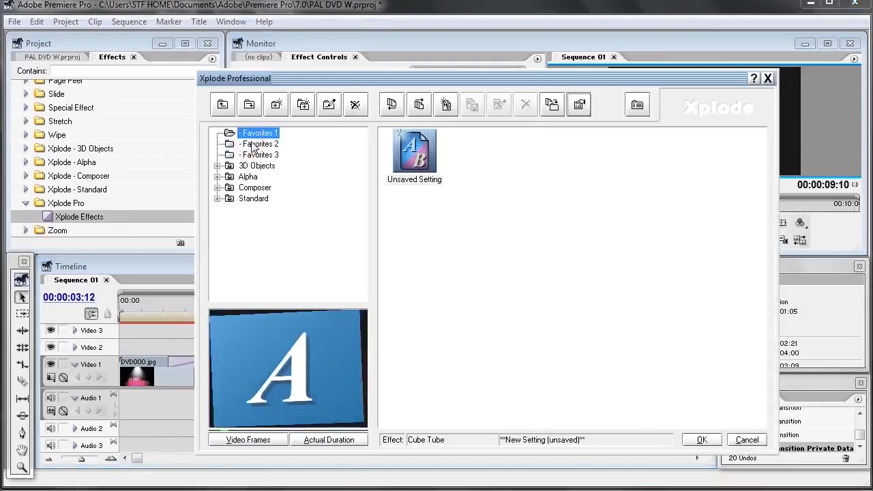
click(217, 177)
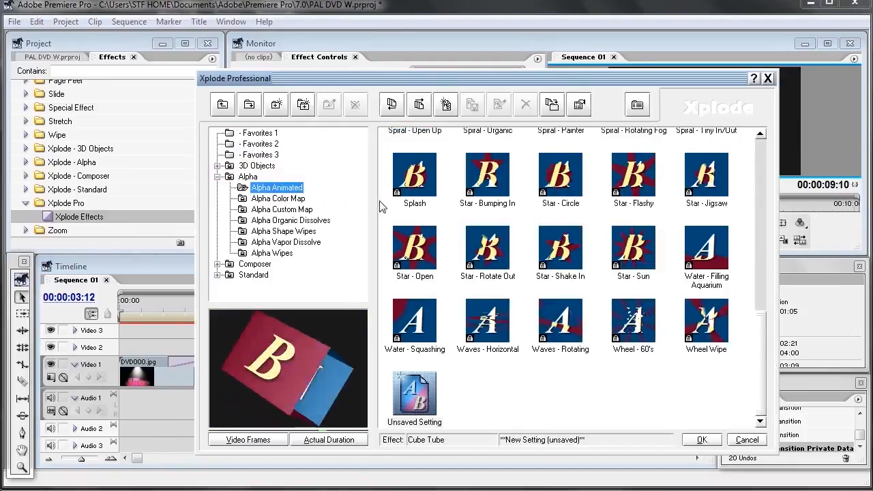
click(285, 199)
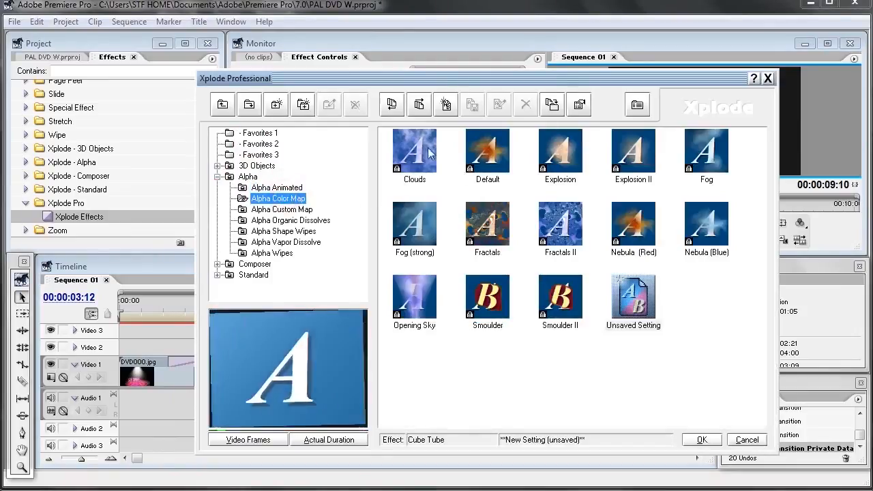
Preview and compare the Explosion, Default, Clouds, Fog and Fog (strong) presets of Alpha Color Map.
click(569, 155)
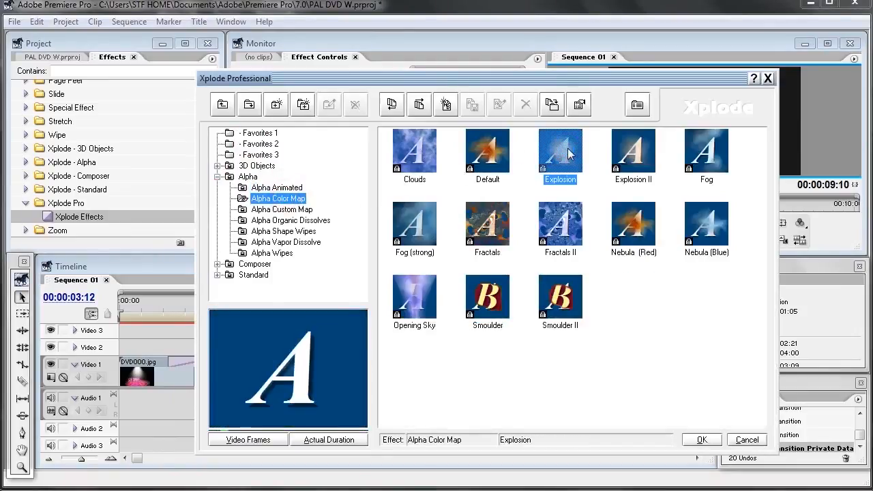
click(468, 169)
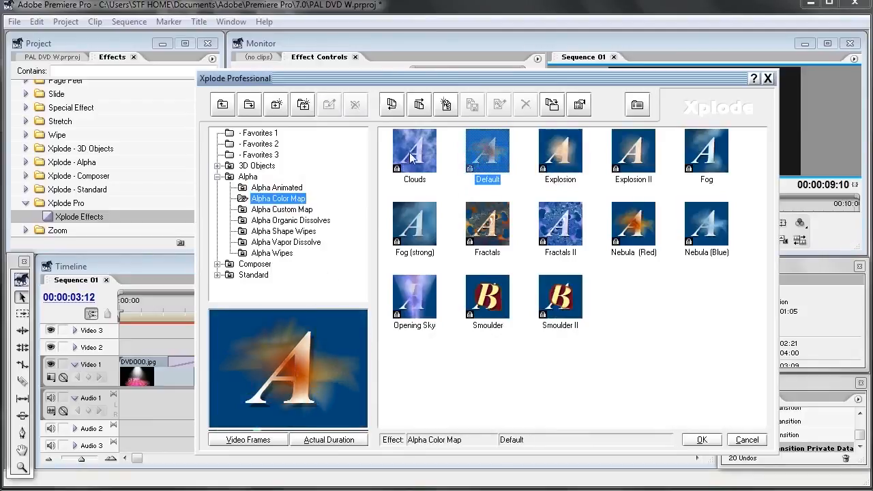
click(409, 155)
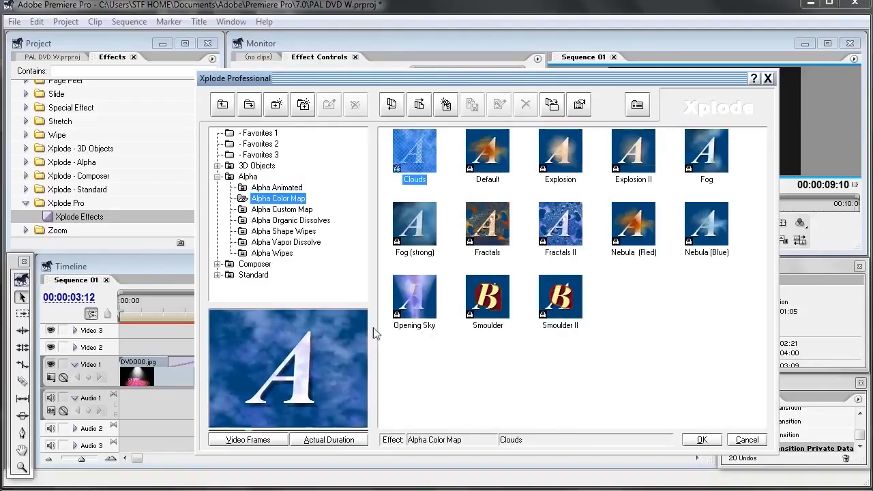
click(706, 154)
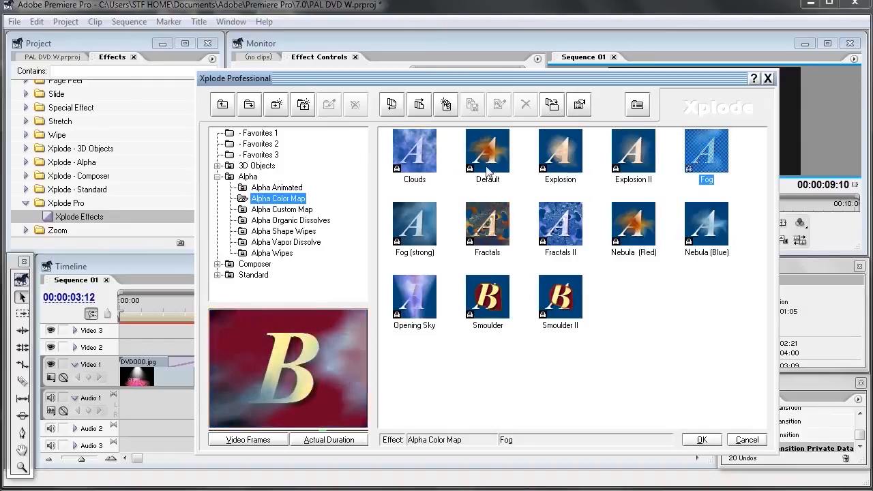
click(424, 159)
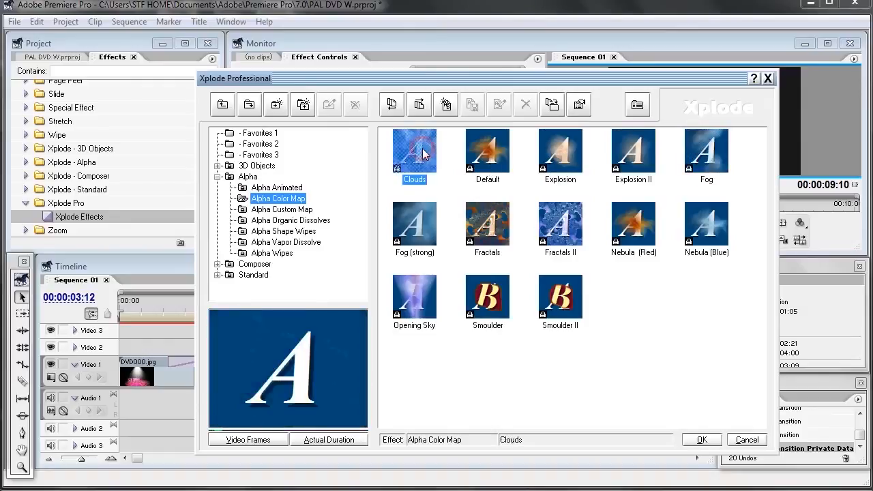
click(711, 159)
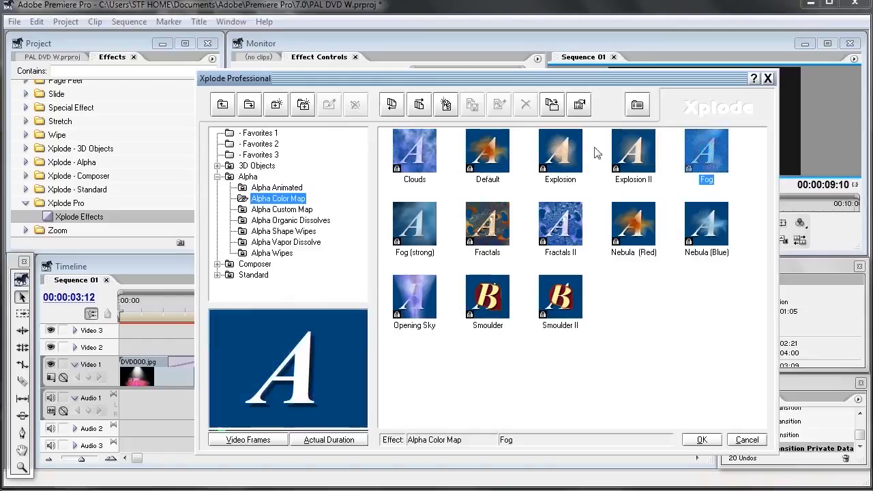
click(428, 152)
click(415, 221)
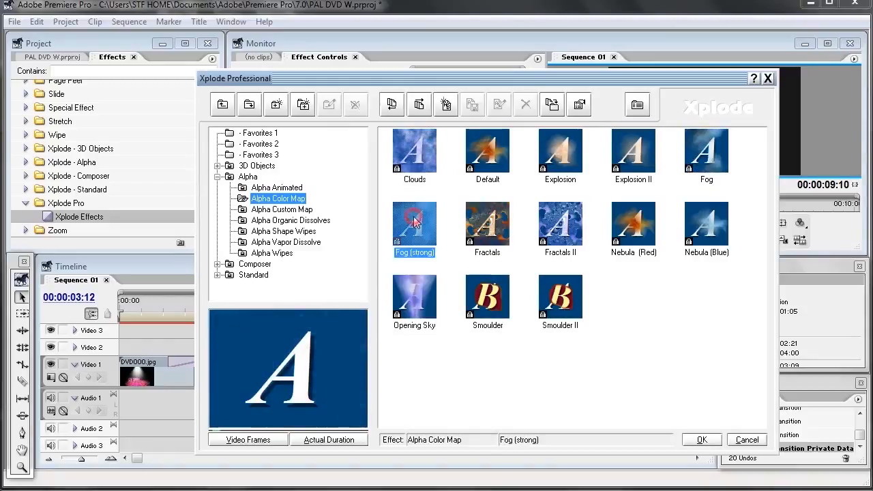
Open the detailed settings of the Fog (strong) preset, reposition the dialog, and preview the effect with the actual video frames.
double_click(414, 220)
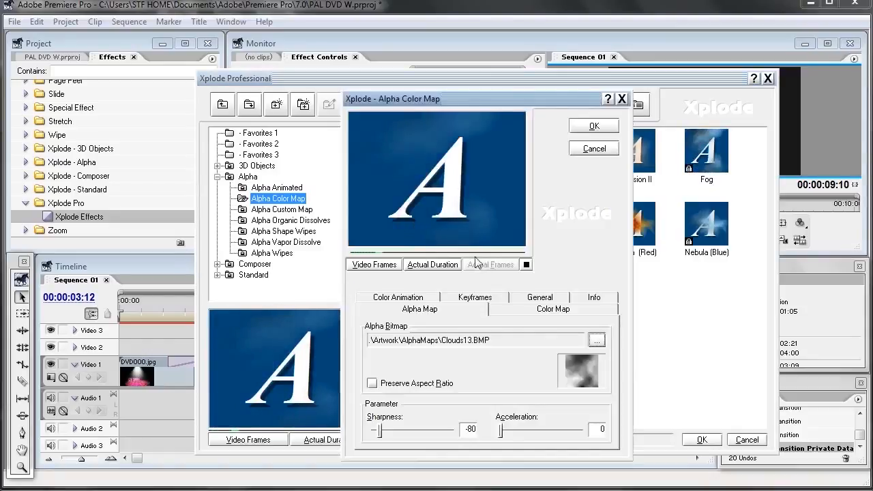
drag(461, 101, 554, 90)
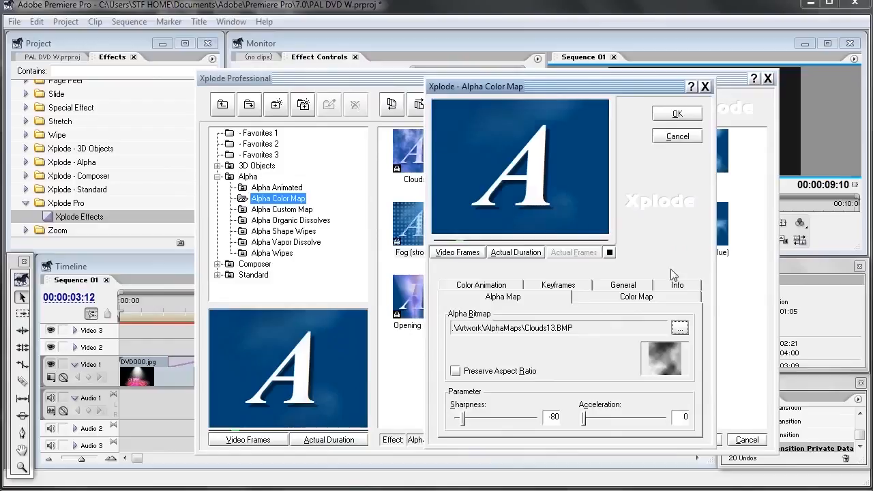
click(459, 252)
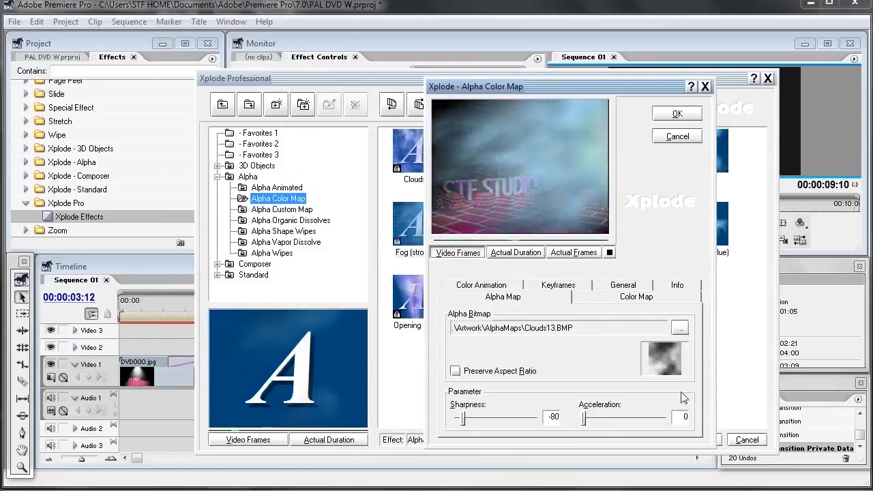
Examine the Fog (strong) effect's color bitmap, the available color bitmap files, the general render options and the alpha map settings.
click(640, 295)
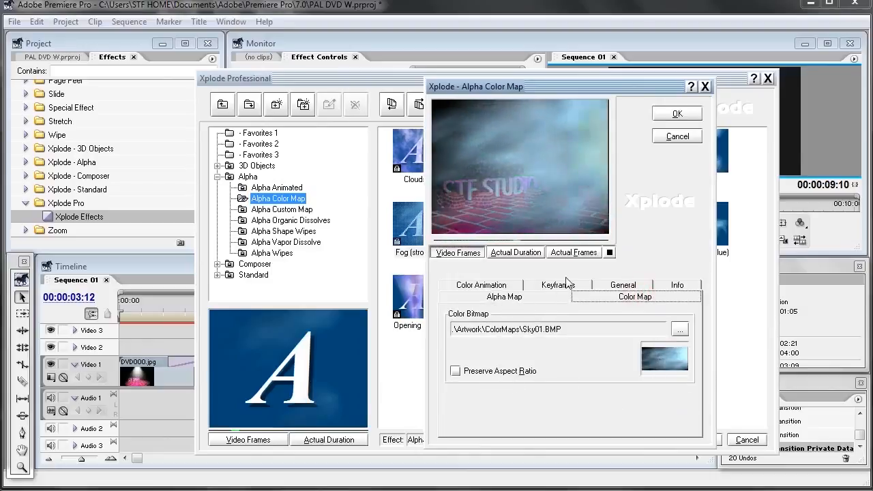
click(679, 330)
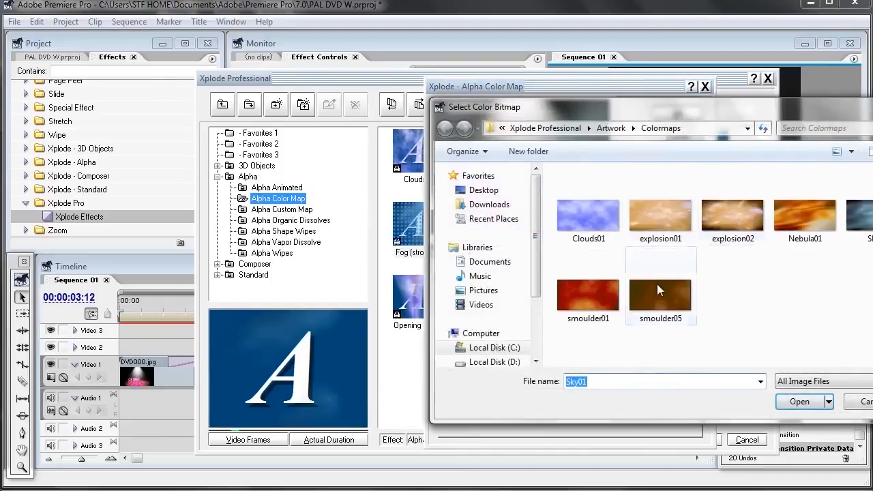
click(863, 403)
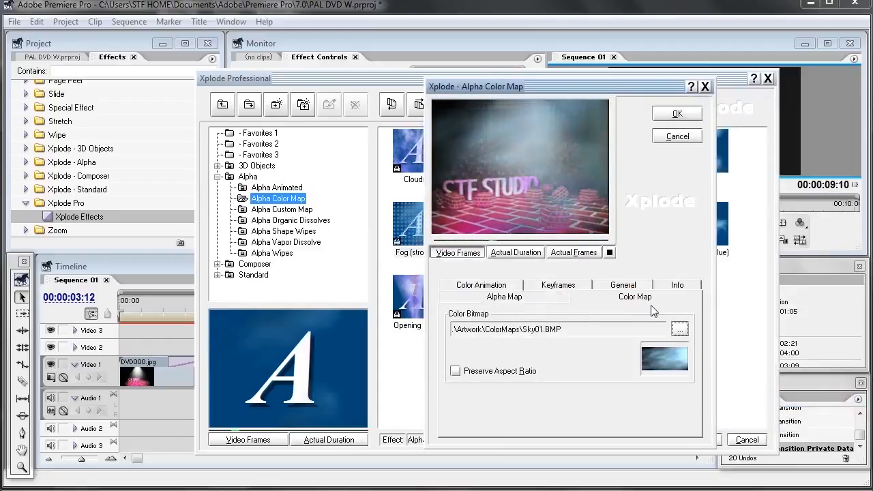
mouse_move(540, 88)
mouse_down()
mouse_move(493, 88)
mouse_move(538, 92)
mouse_up()
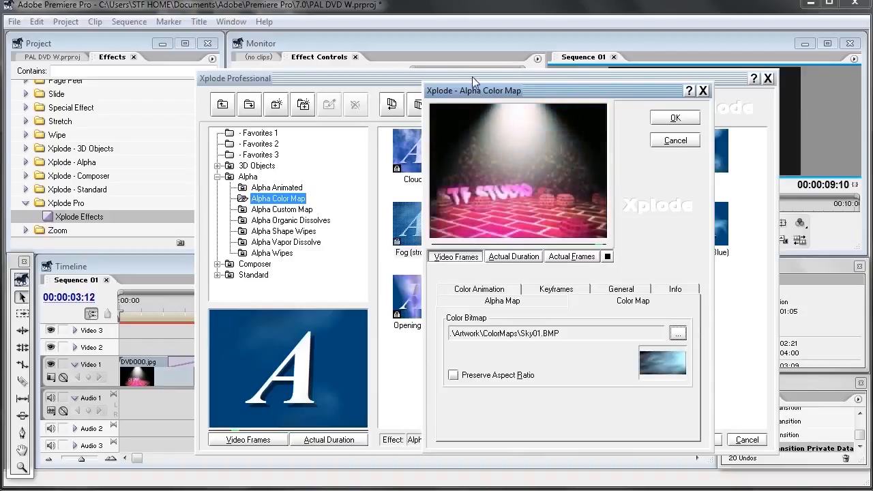
drag(518, 93, 554, 95)
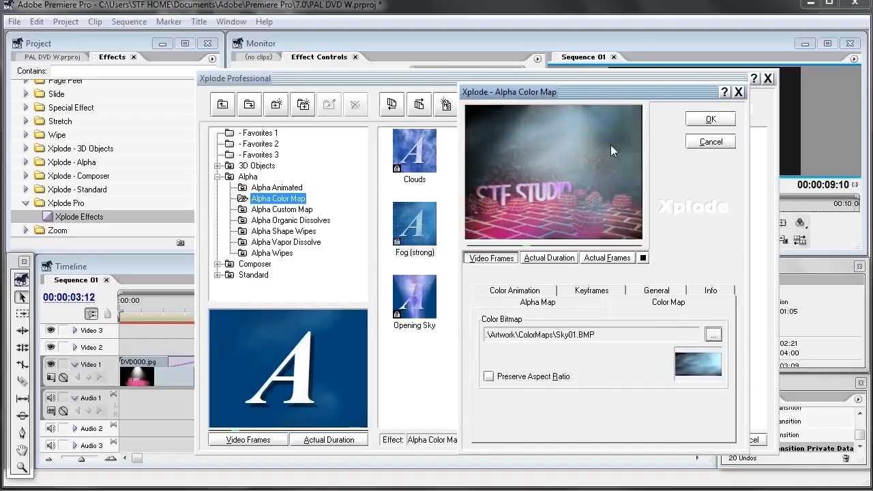
click(644, 291)
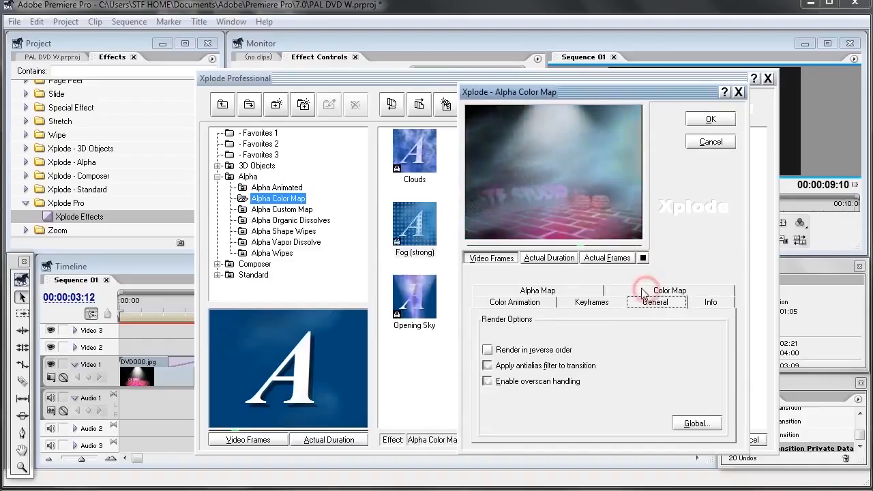
click(570, 293)
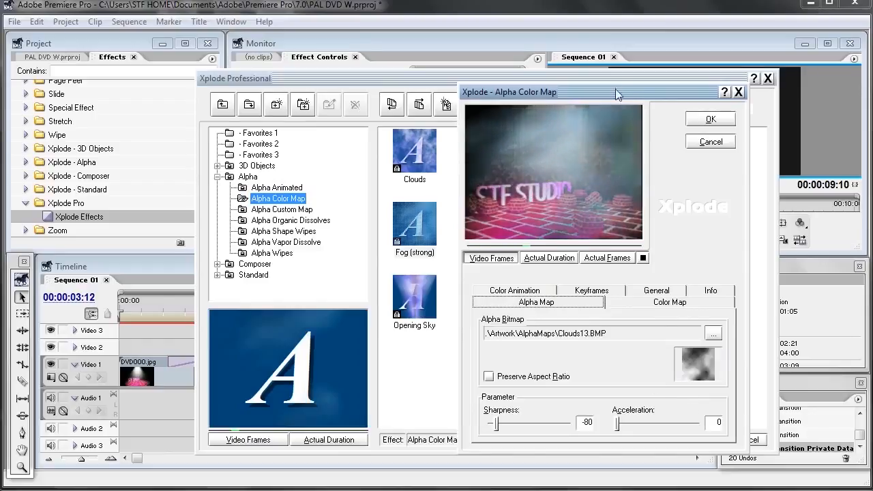
Accept the Alpha Color Map settings, dismiss the guide, and apply the Opening Sky preset to the second transition instead.
drag(615, 95, 588, 68)
click(679, 92)
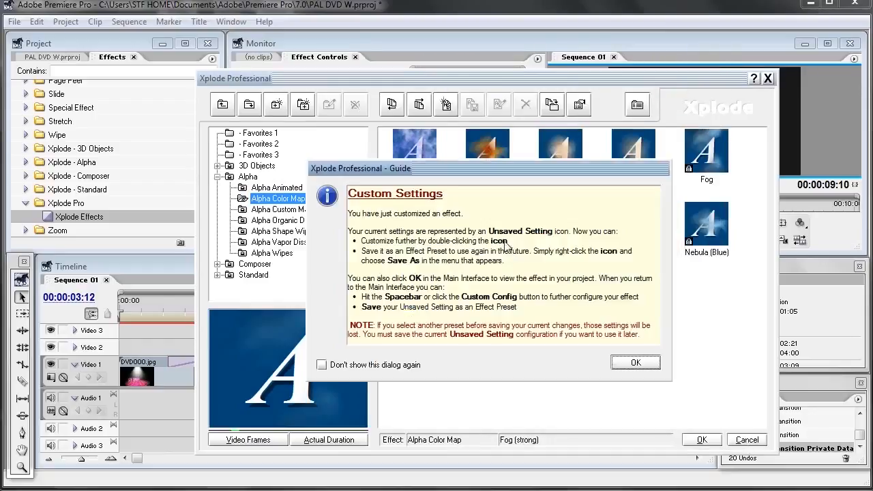
click(625, 369)
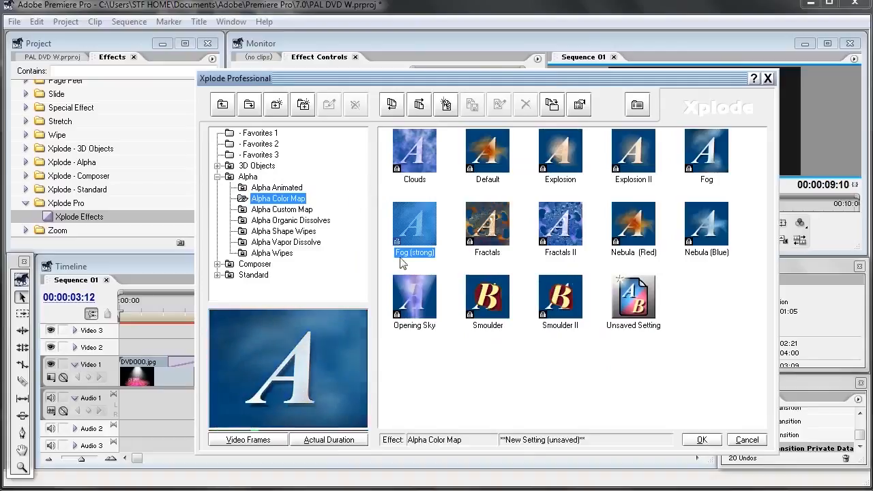
click(424, 295)
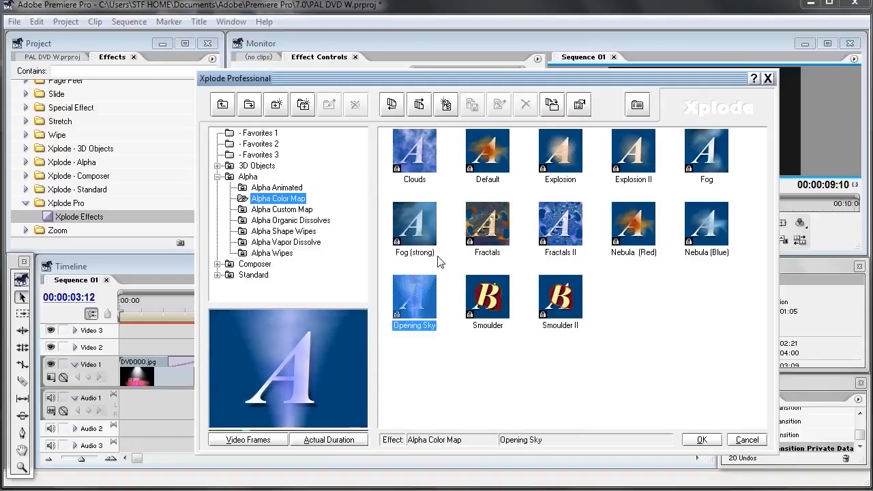
click(701, 440)
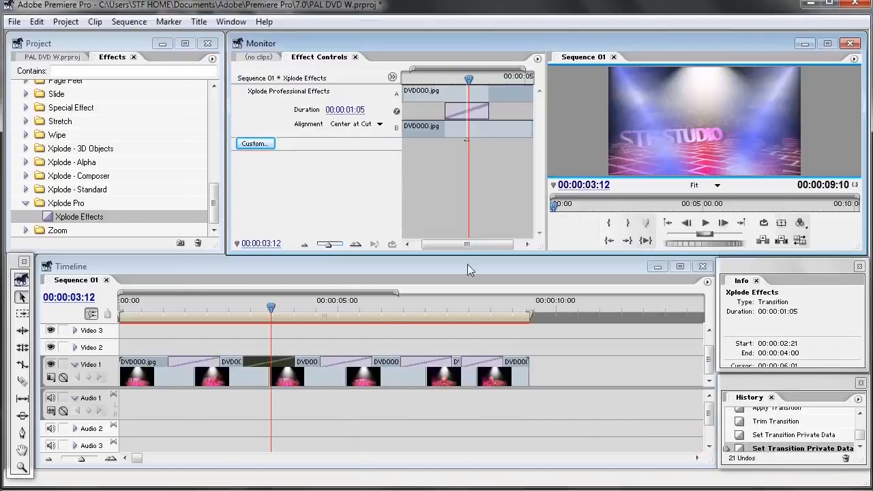
Open the third transition's Xplode settings and preview the Heart and Geebee With Banner presets of 3D Object Props.
drag(284, 311, 356, 329)
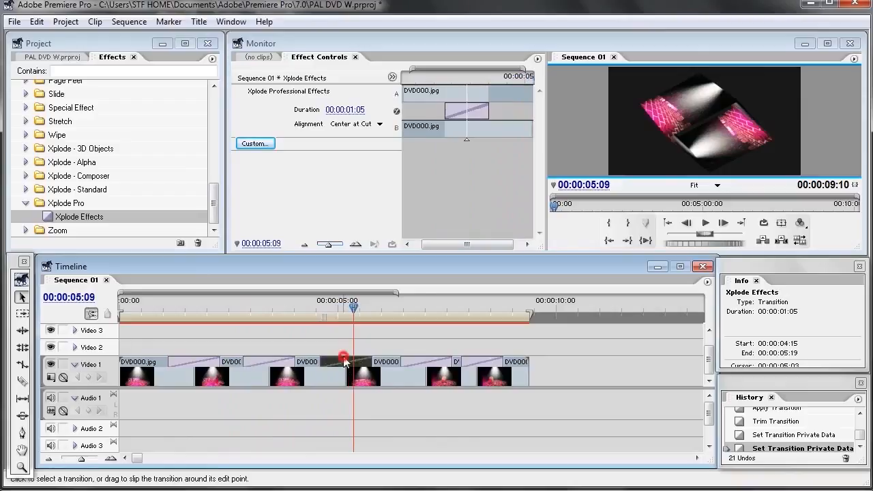
click(254, 142)
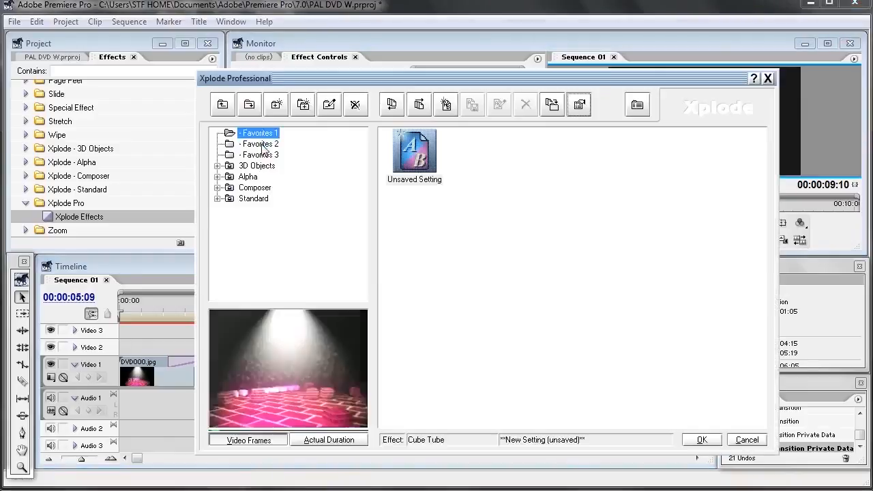
click(217, 166)
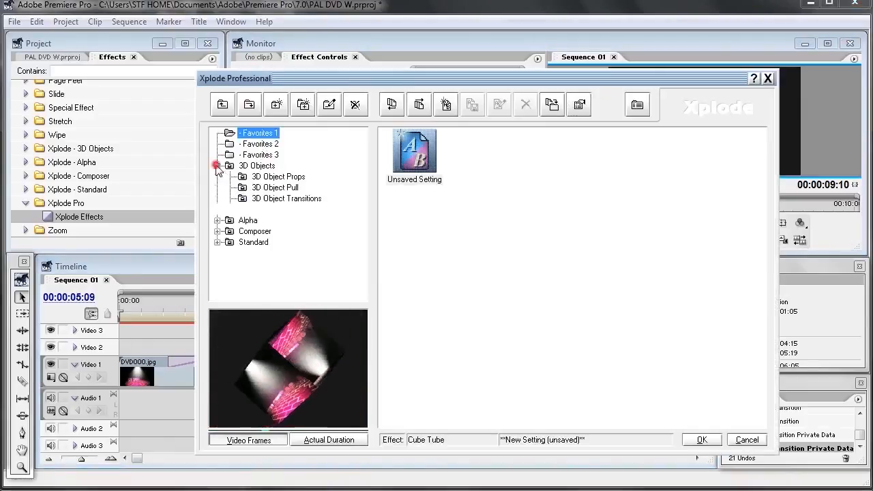
click(278, 177)
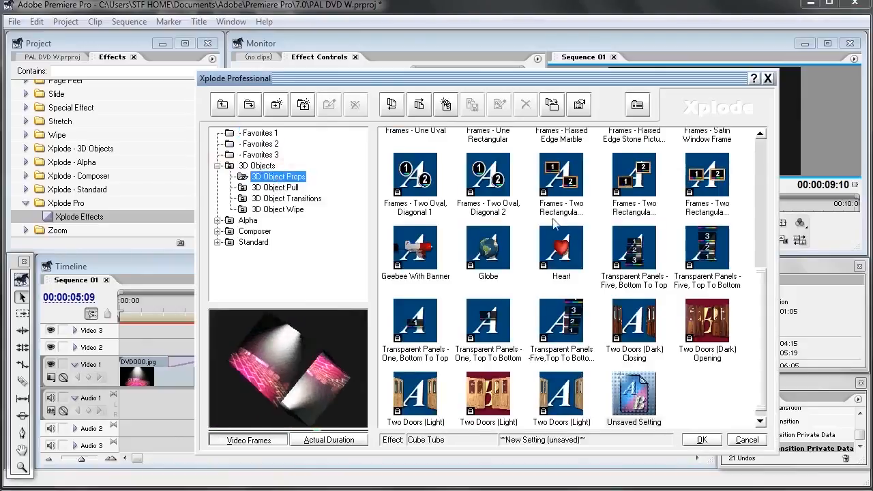
click(556, 249)
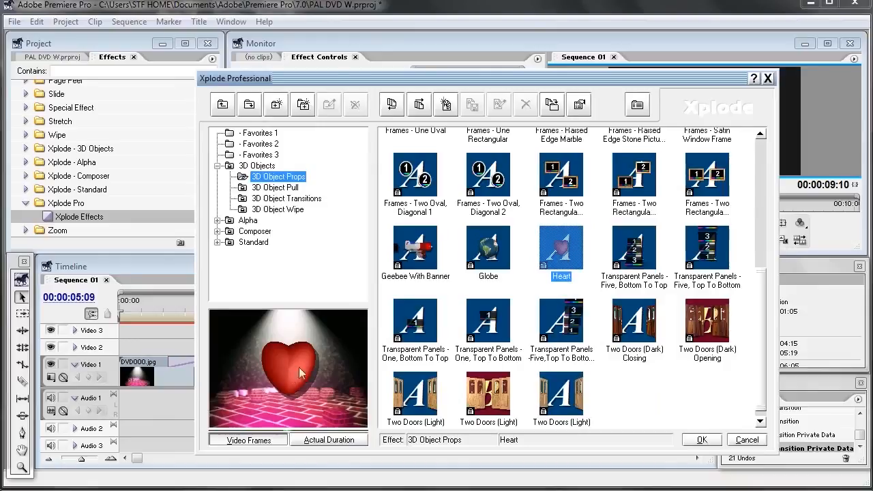
click(425, 251)
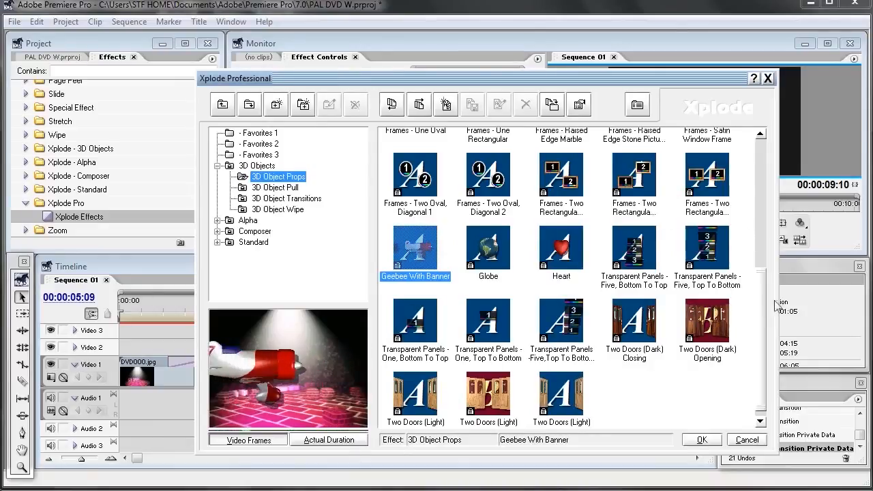
Preview the Frames - Flat with Video Picture and Frames - Aqua Oval presets of 3D Object Props.
scroll(410, 290, up, 5)
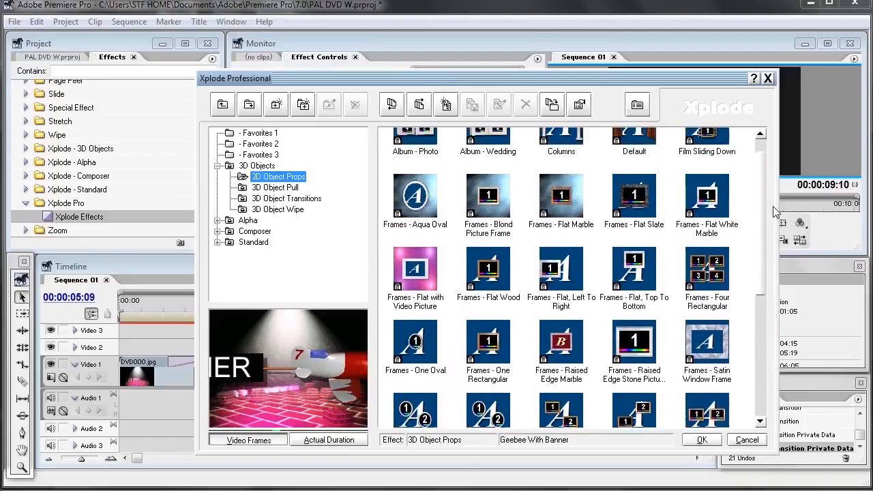
click(409, 289)
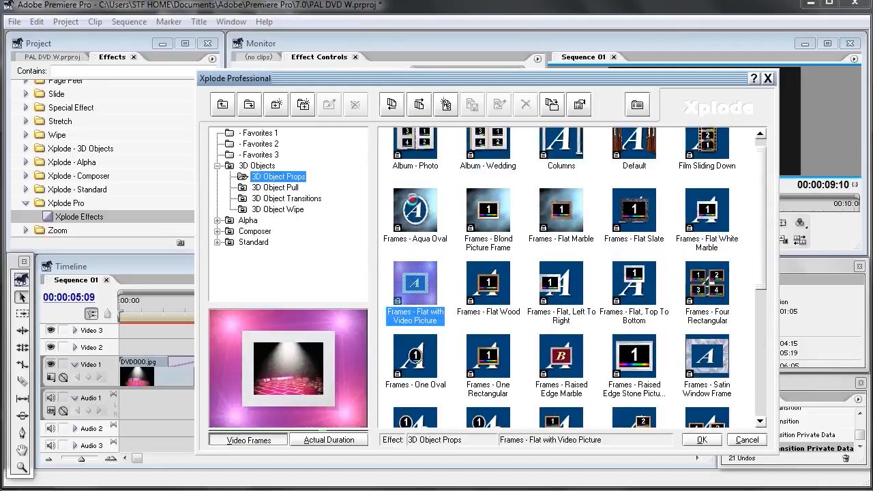
click(419, 206)
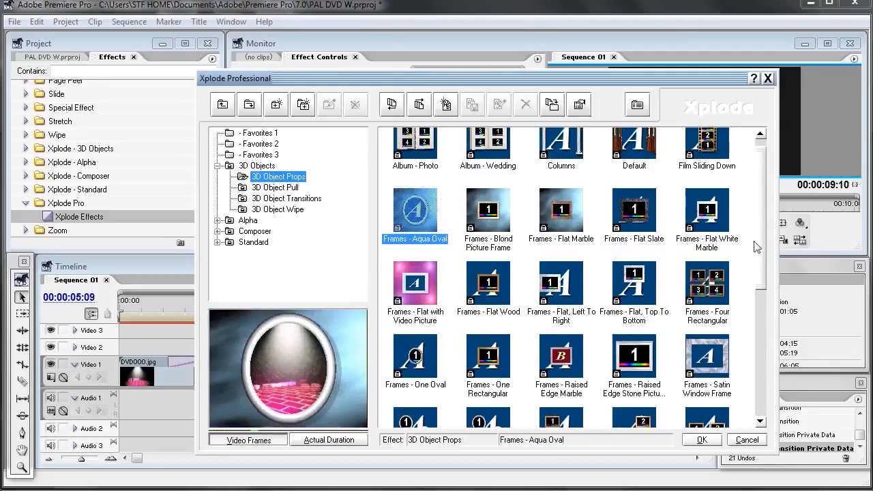
scroll(692, 206, up, 1)
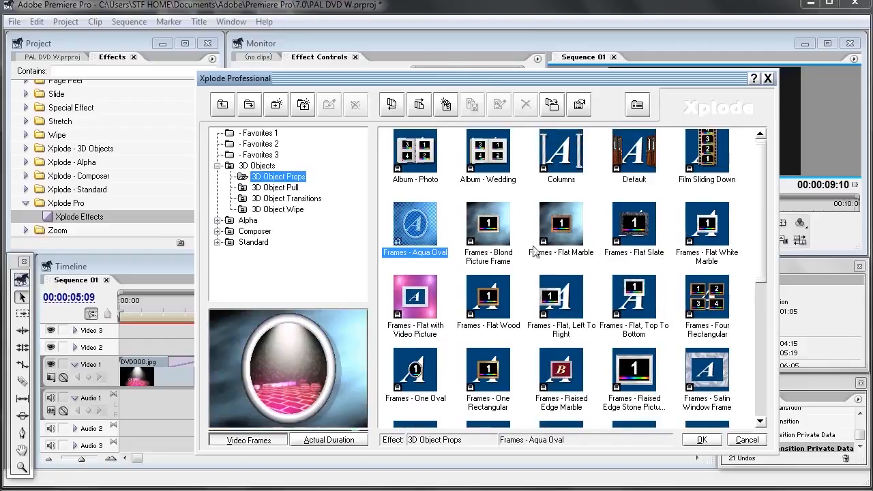
Compare the film presets of 3D Object Pull, apply Film Loop - Pull Right to the third transition, and scrub through it.
click(283, 189)
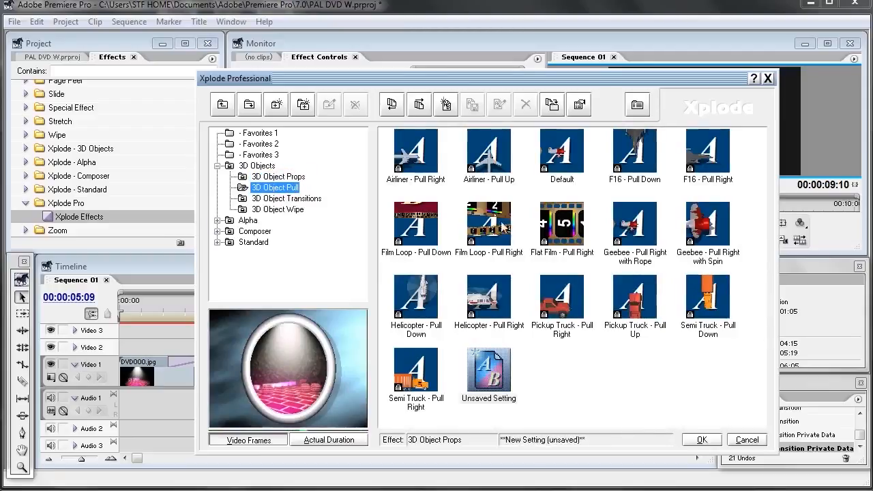
click(488, 225)
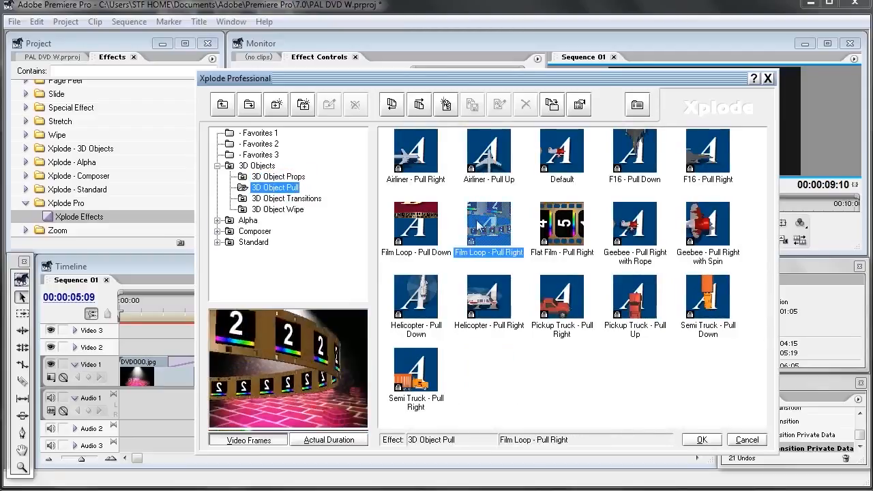
click(429, 229)
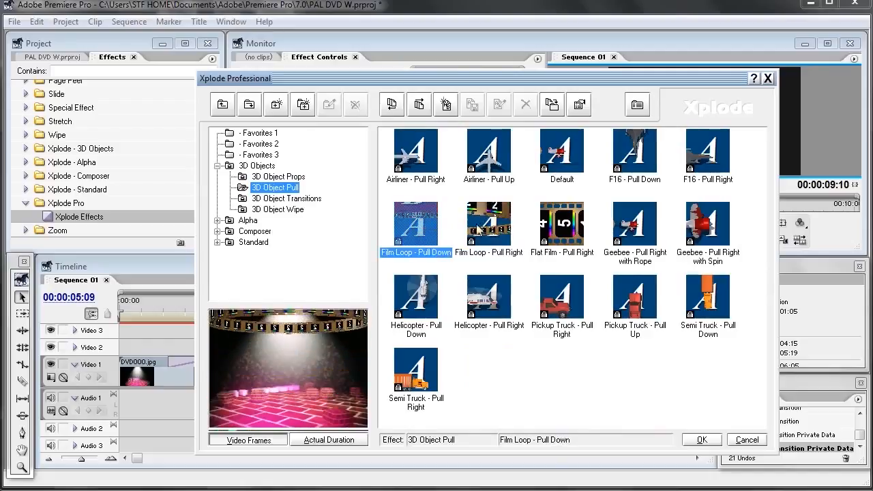
click(541, 231)
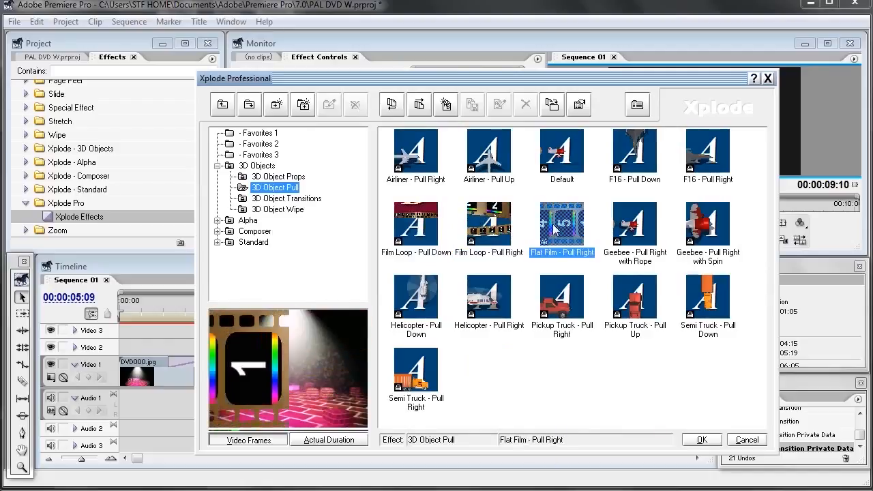
click(485, 216)
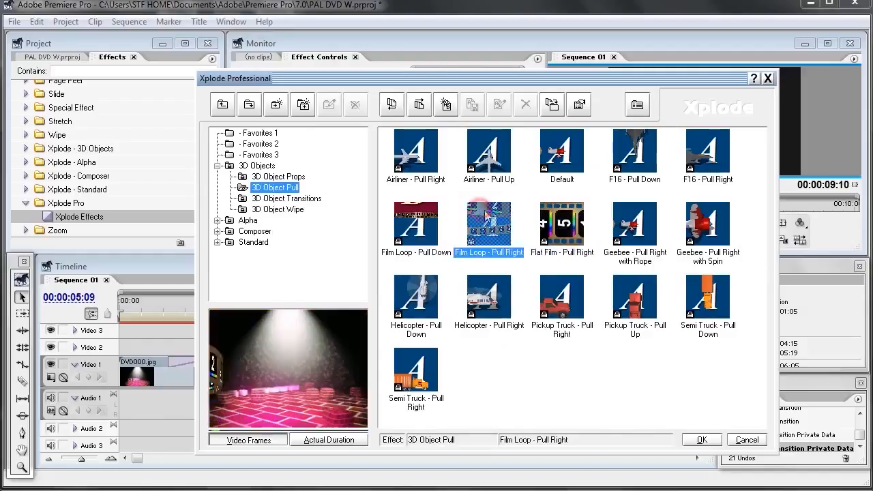
click(709, 442)
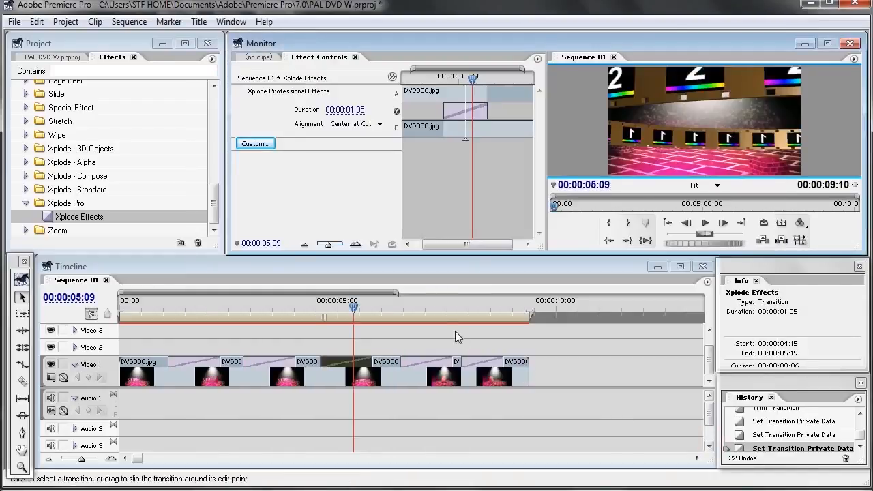
drag(360, 304, 351, 321)
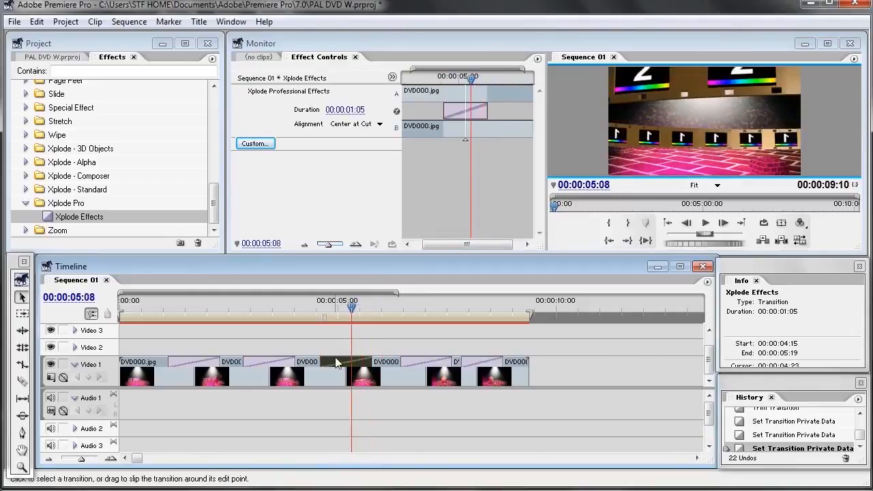
Apply the Dancing In the Sky preset from the Standard Blinds category to the third transition and scrub through the result.
click(263, 145)
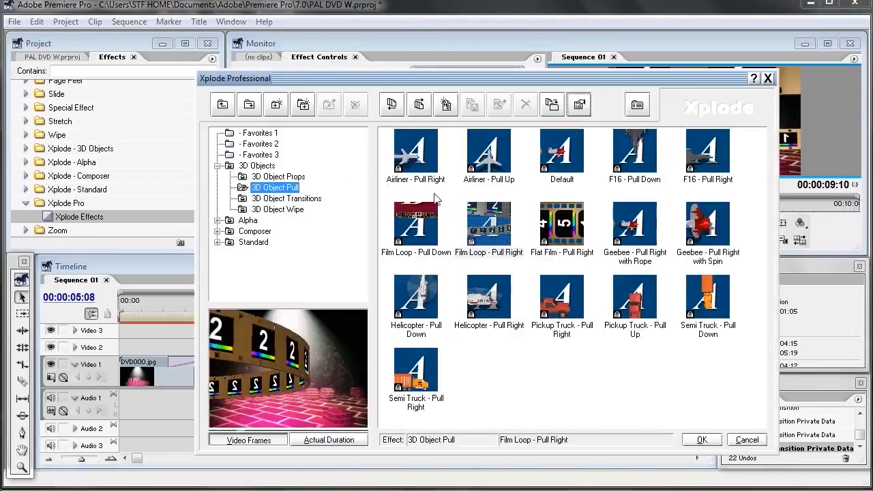
click(217, 242)
click(266, 177)
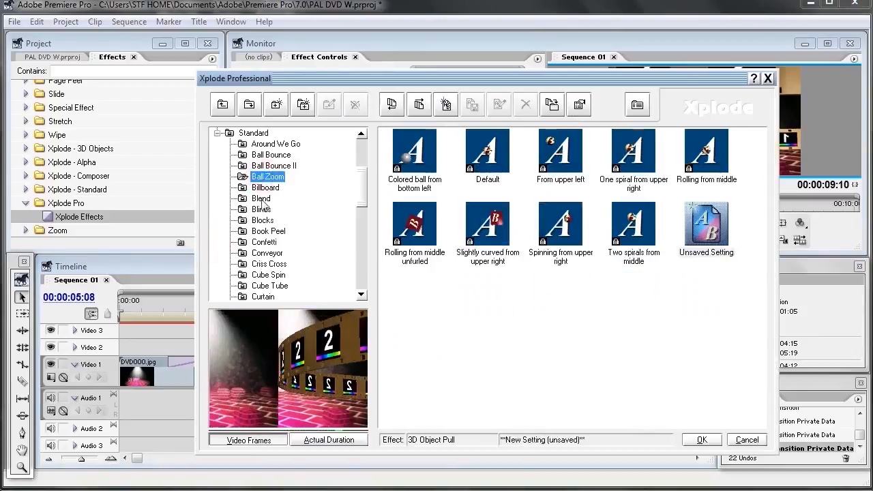
click(262, 208)
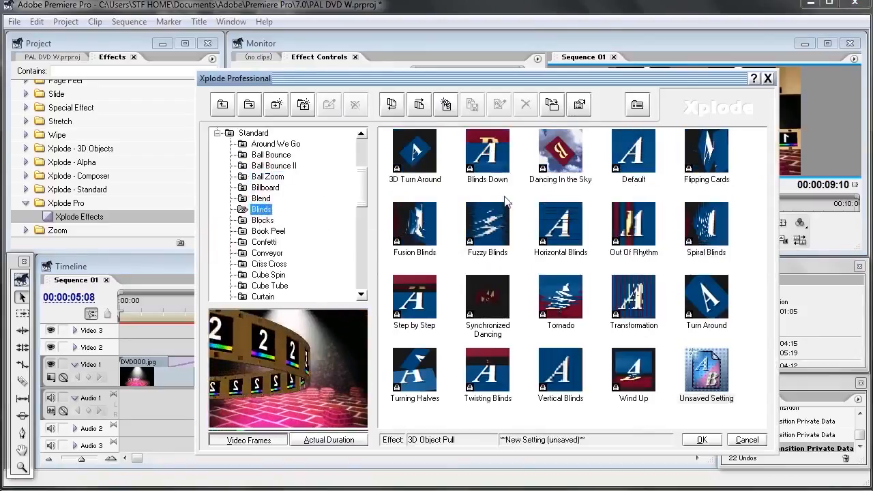
click(557, 155)
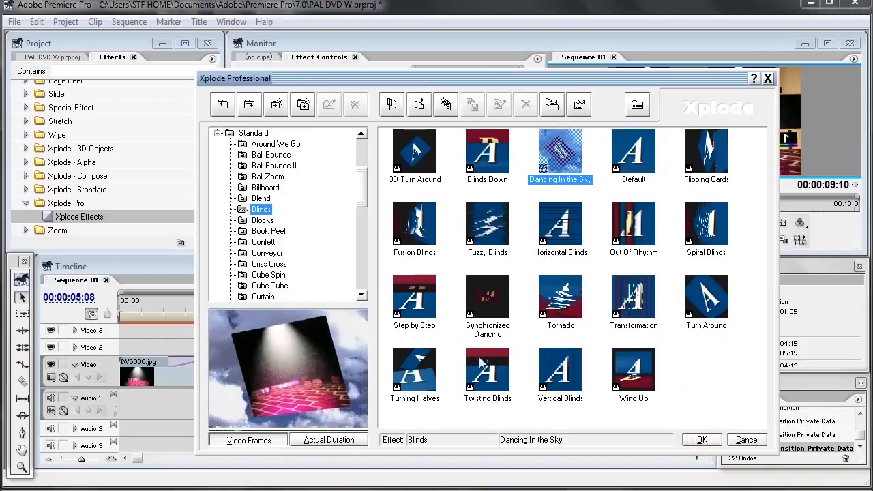
click(702, 439)
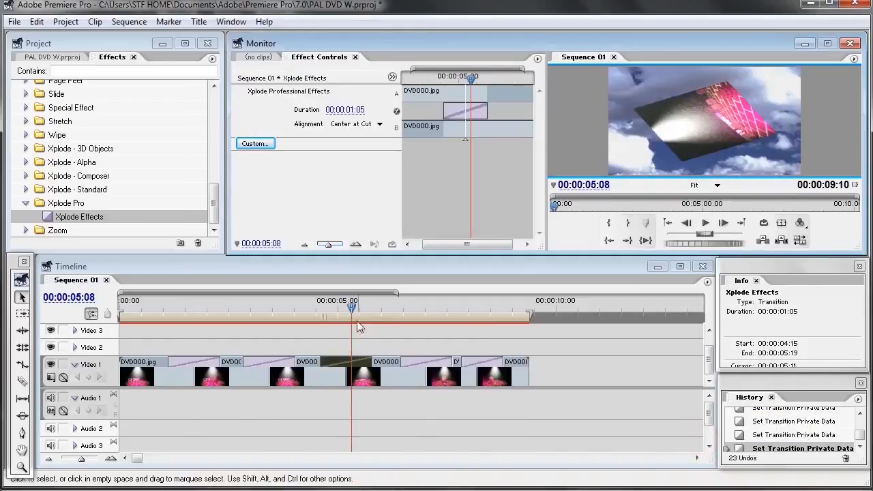
click(311, 327)
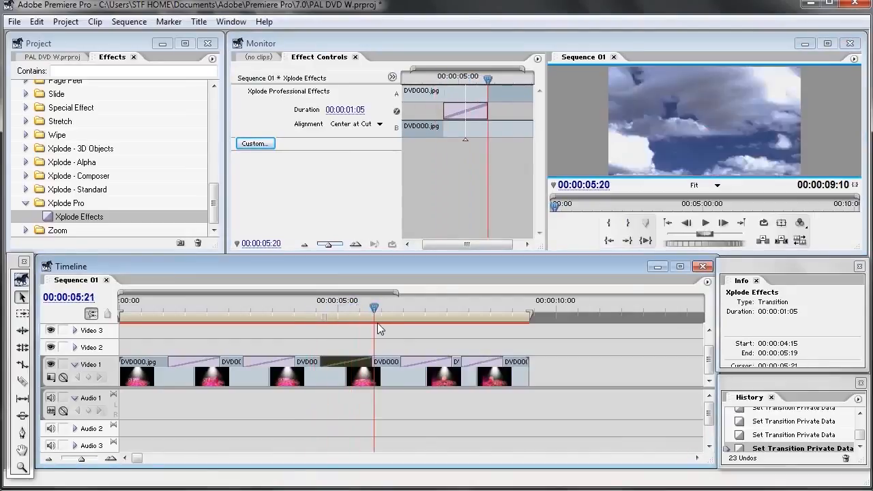
Open the fourth transition's Xplode settings and browse the Standard categories, including Cube Tube, Ball Bounce, Billboard and Book Peel.
click(432, 360)
click(255, 143)
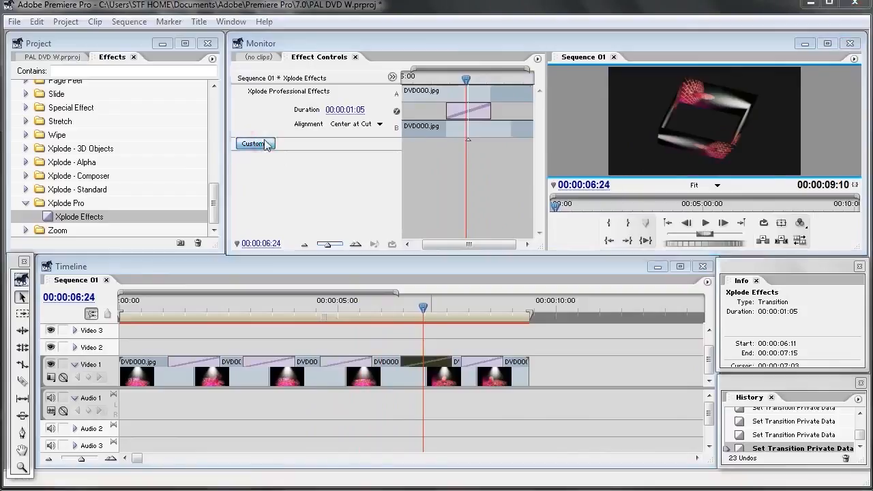
click(217, 198)
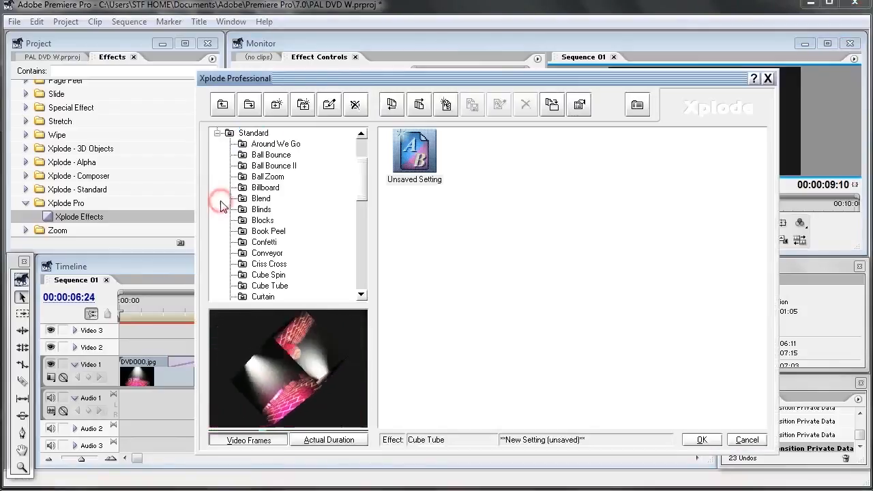
click(270, 286)
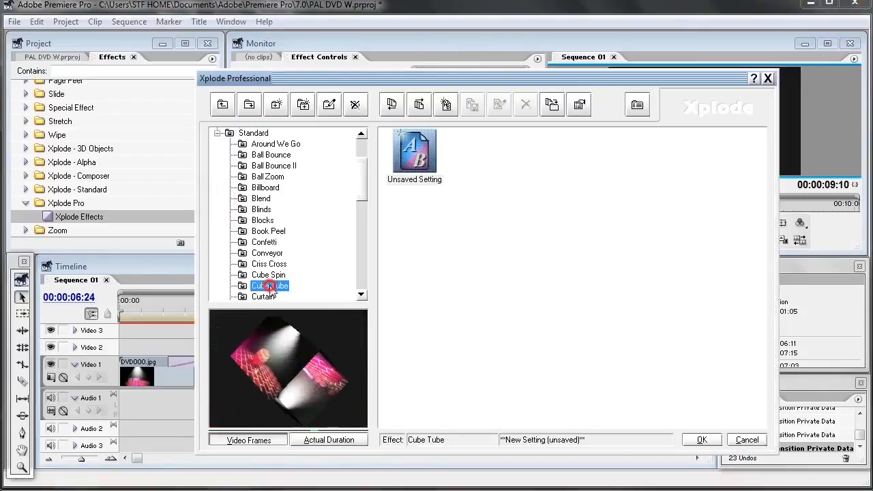
click(261, 198)
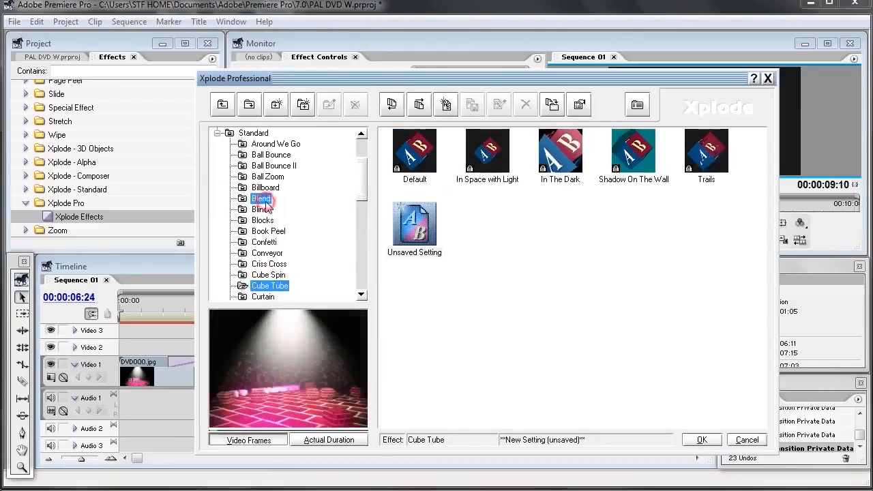
click(266, 232)
click(270, 155)
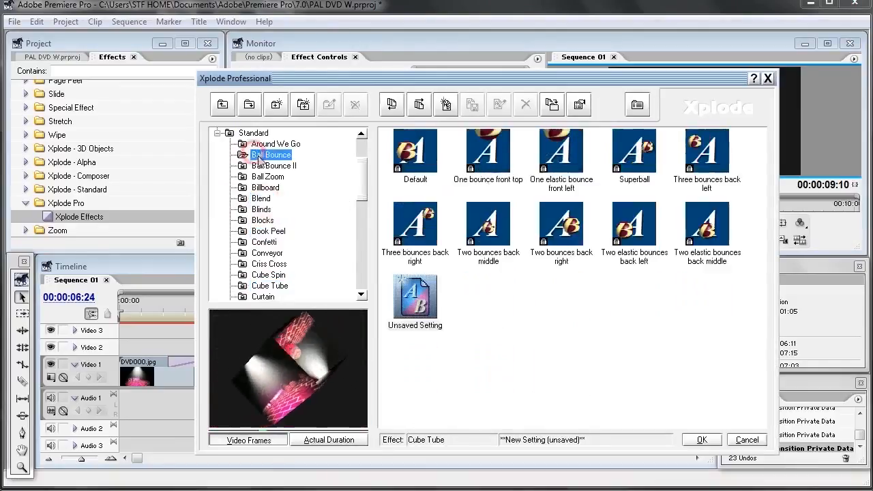
scroll(269, 171, up, 1)
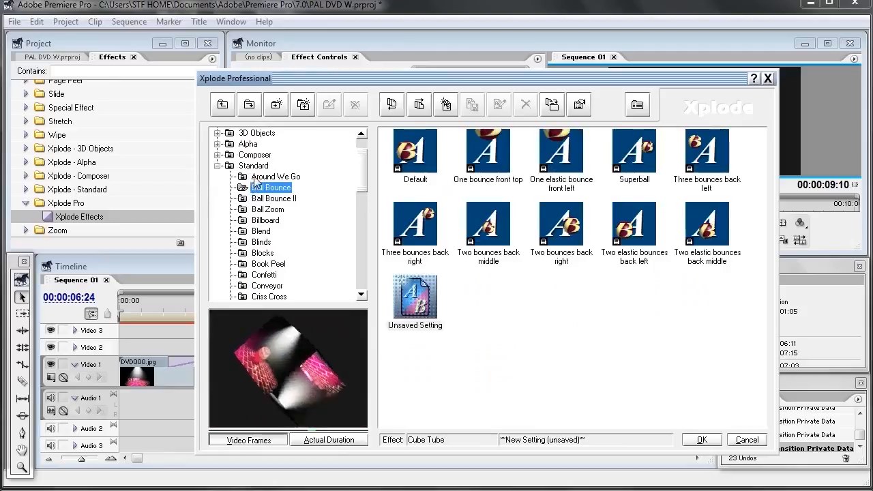
click(263, 176)
click(264, 198)
scroll(265, 198, up, 1)
click(265, 231)
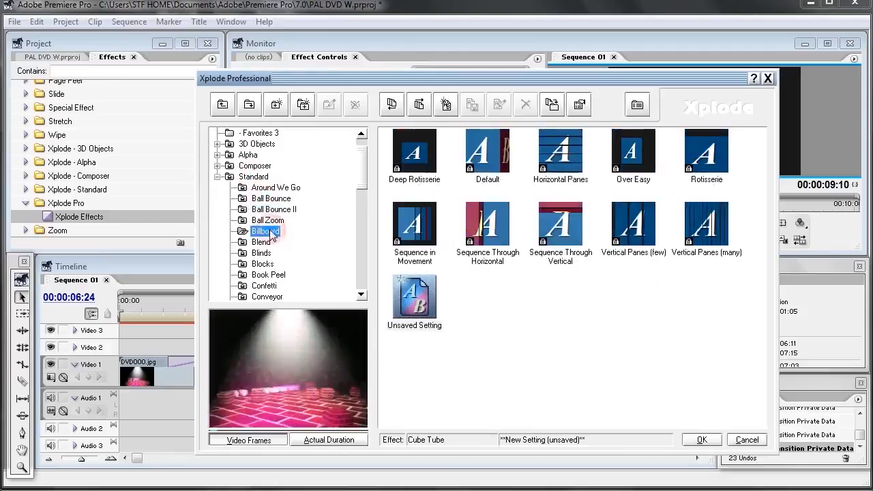
click(266, 253)
click(269, 276)
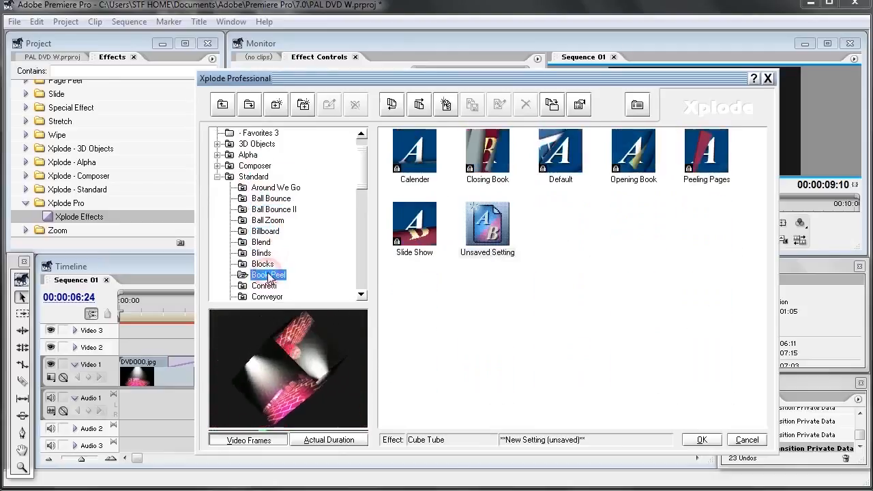
scroll(285, 252, down, 1)
Apply the Explosion (Small) preset from the Standard Confetti category to the fourth transition.
click(265, 253)
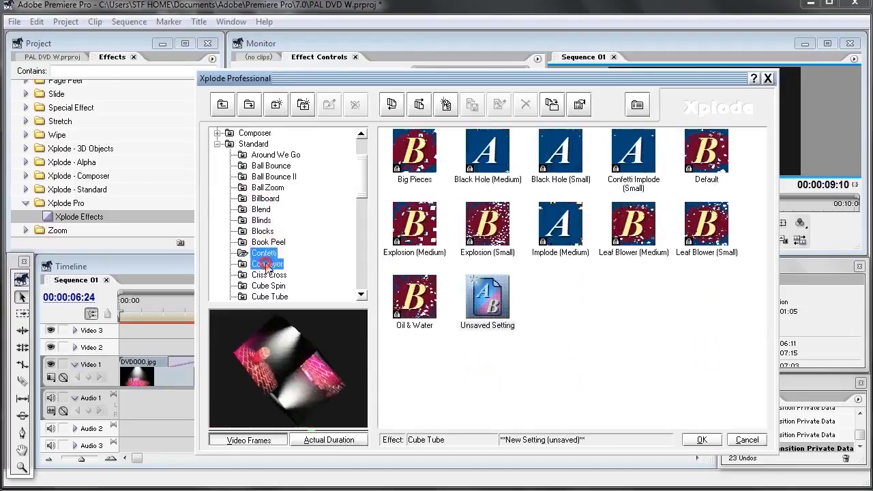
click(266, 264)
click(265, 255)
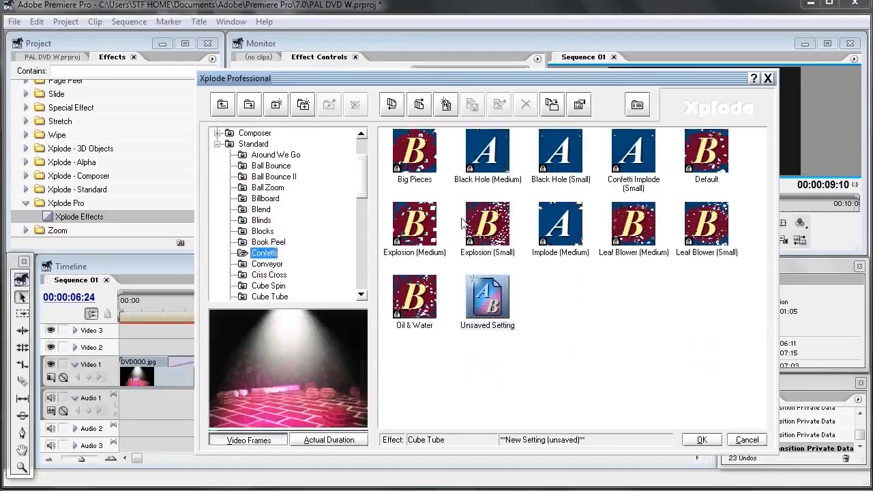
click(487, 222)
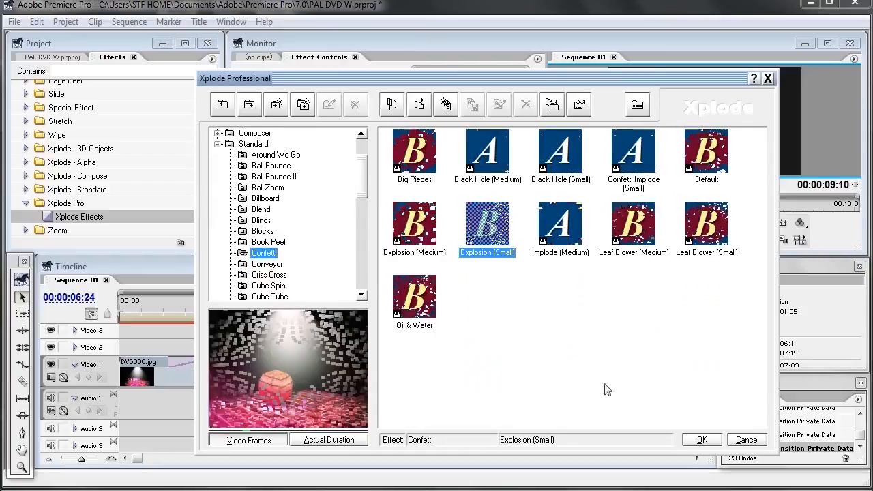
click(703, 440)
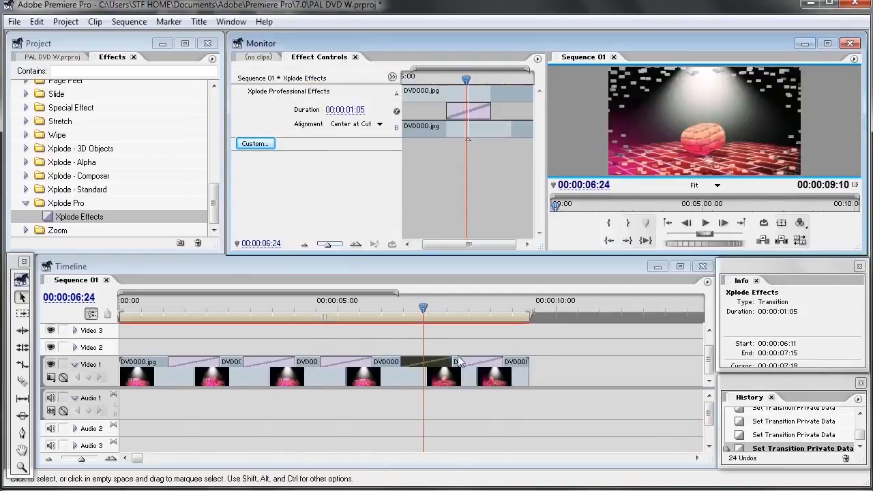
Scrub to the fifth transition in the sequence and open its custom Xplode settings.
drag(431, 310, 487, 328)
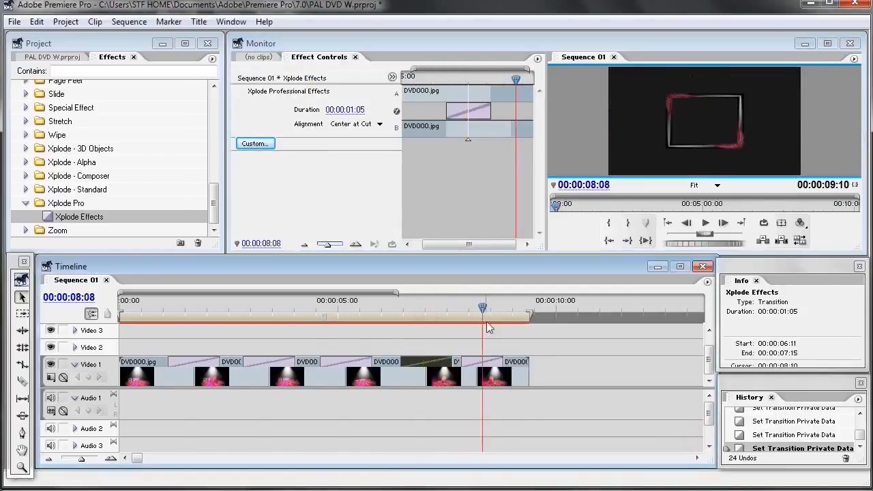
click(491, 367)
click(253, 143)
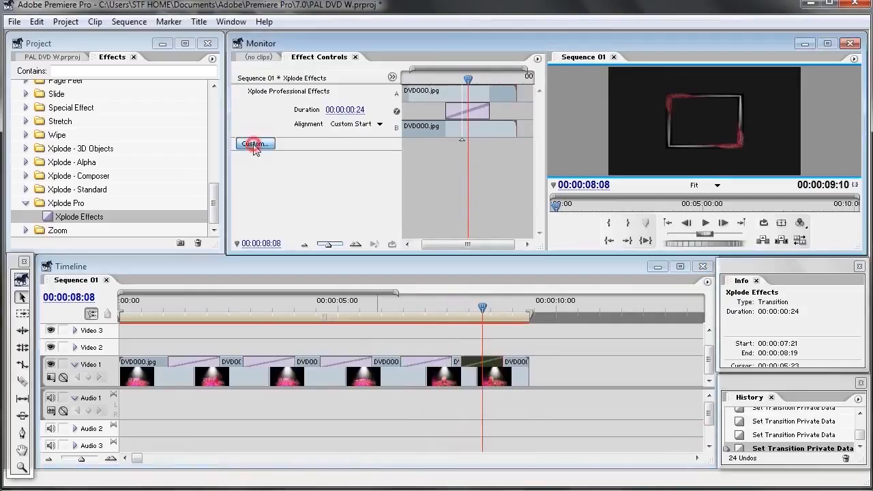
Browse the Standard categories for the fifth transition, including Curtain, Blinds and Ball Bounce.
click(218, 198)
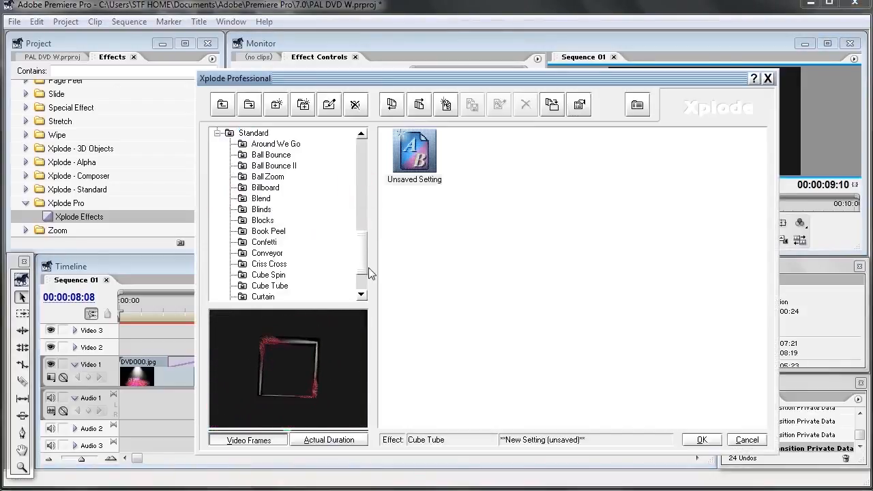
click(266, 294)
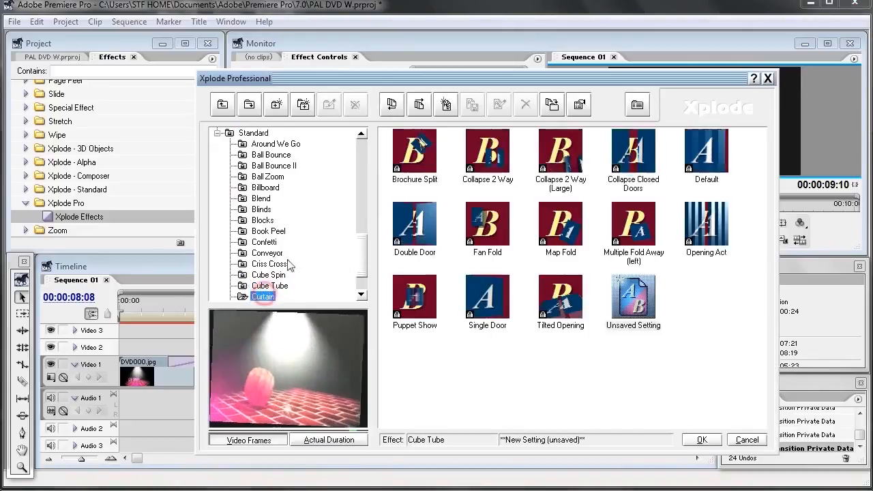
scroll(267, 258, up, 2)
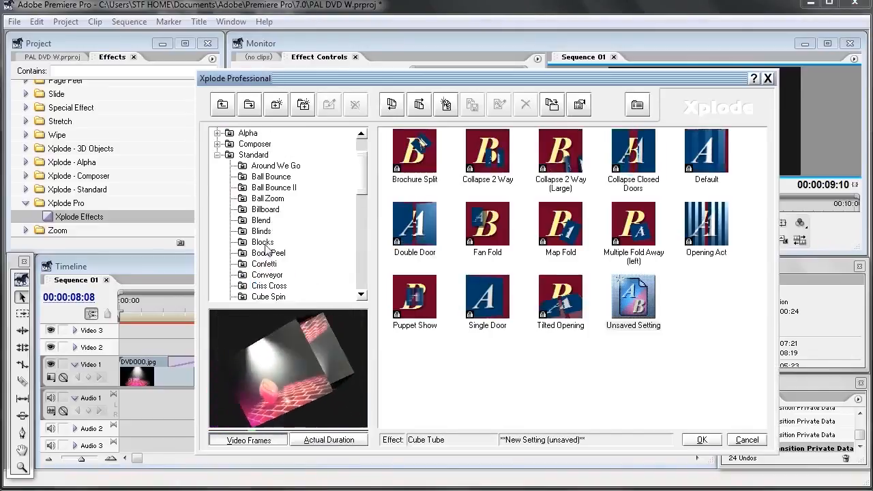
click(265, 244)
click(262, 264)
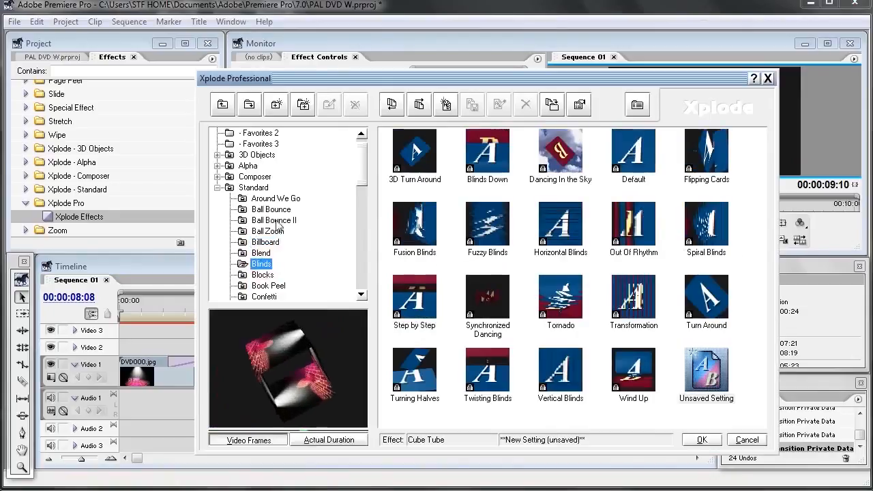
click(271, 210)
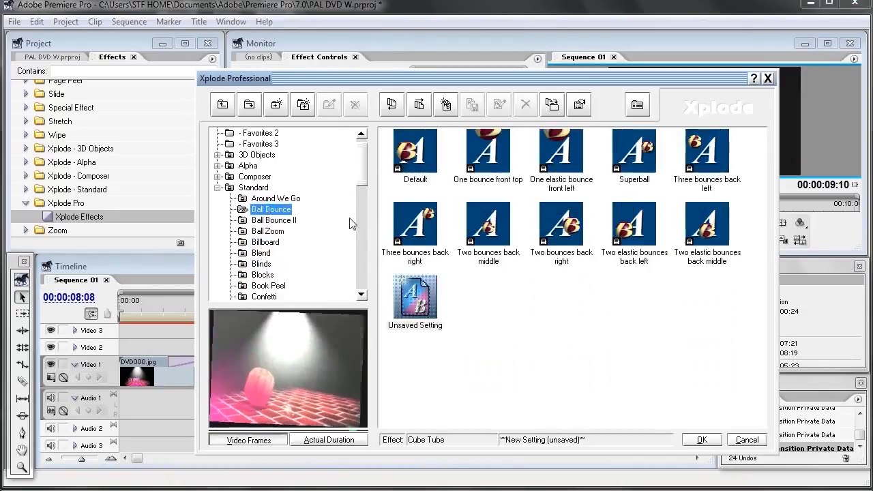
Browse the Composer categories, from 3D Object and Advanced Alpha Map through Morphing Shapes and Multiple Objects to Picture Frame.
click(218, 177)
click(268, 189)
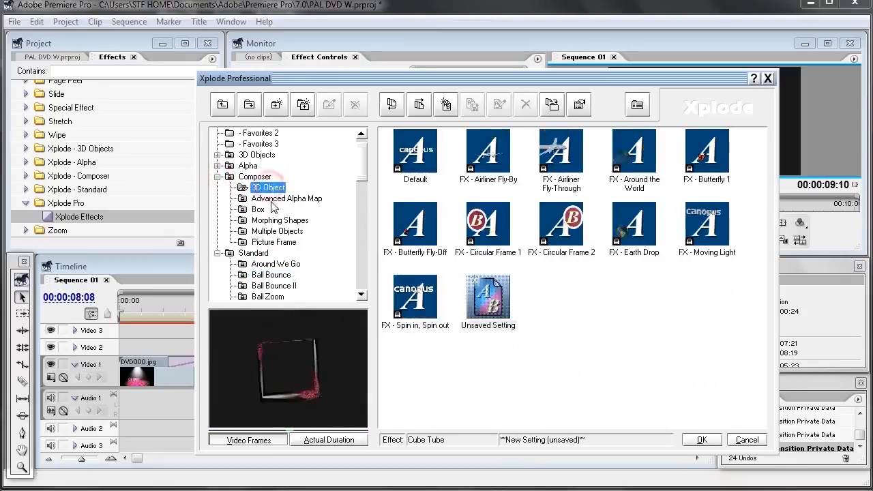
click(272, 198)
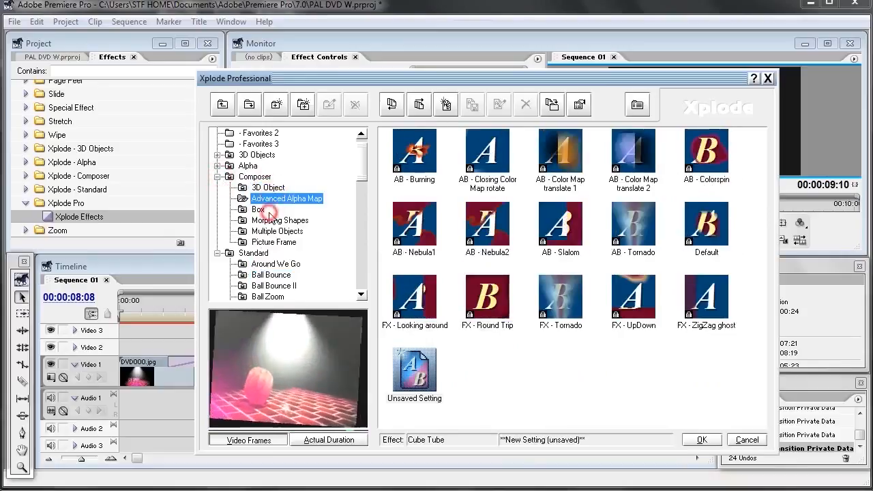
click(271, 221)
click(274, 232)
click(278, 243)
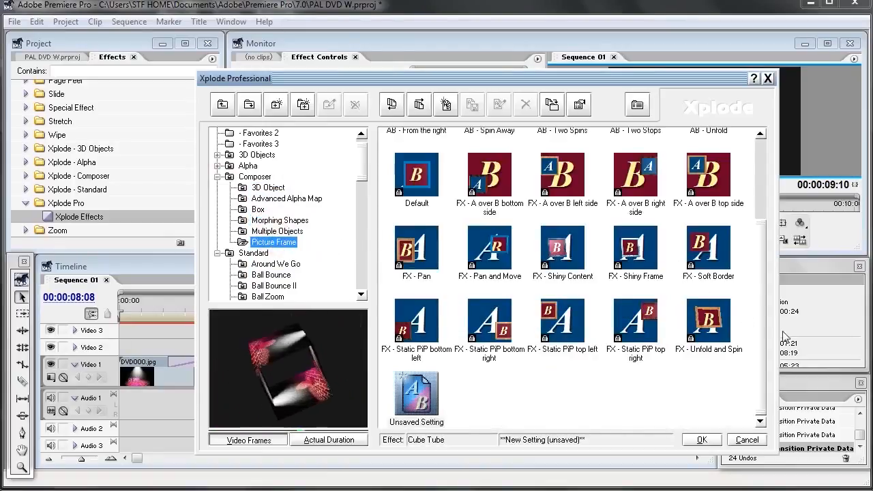
Apply the AB - Frame Out 1 preset from the Composer Picture Frame category to the fifth transition and scrub through it.
drag(764, 345, 757, 278)
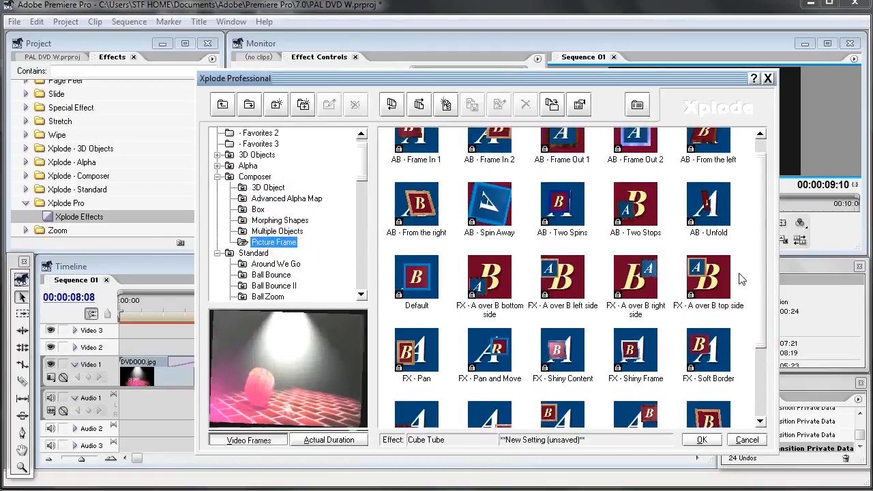
click(713, 279)
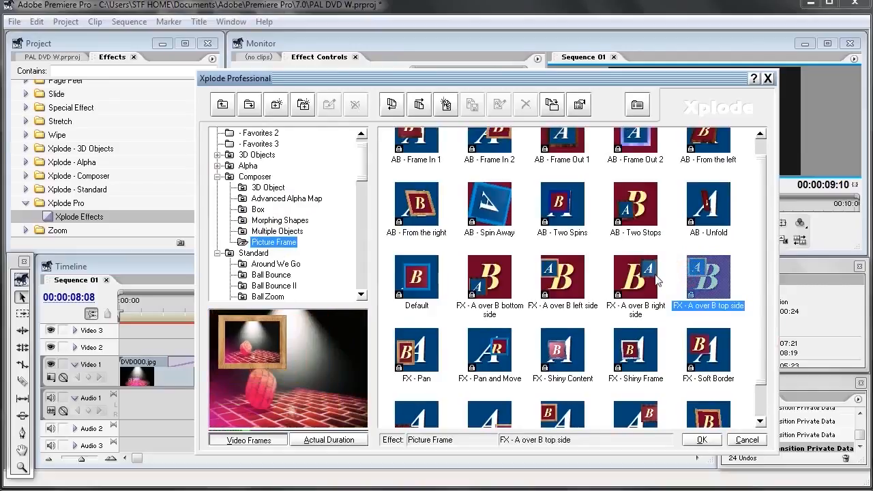
scroll(578, 234, up, 1)
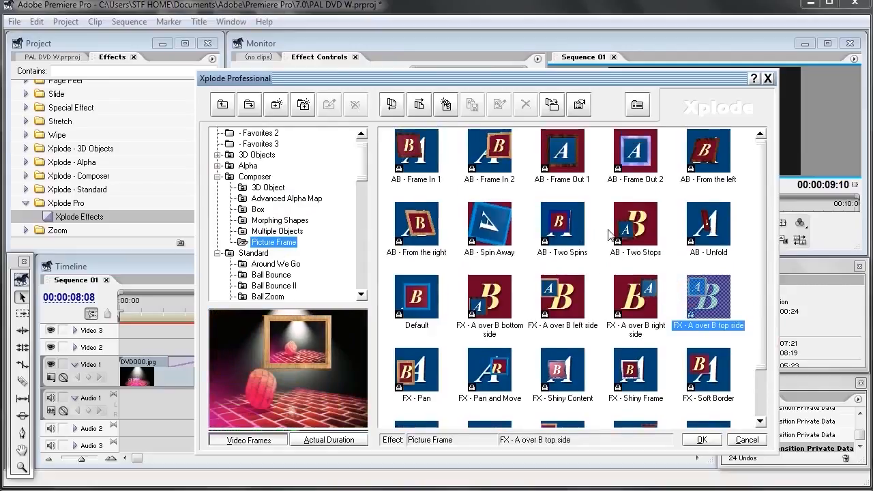
click(562, 162)
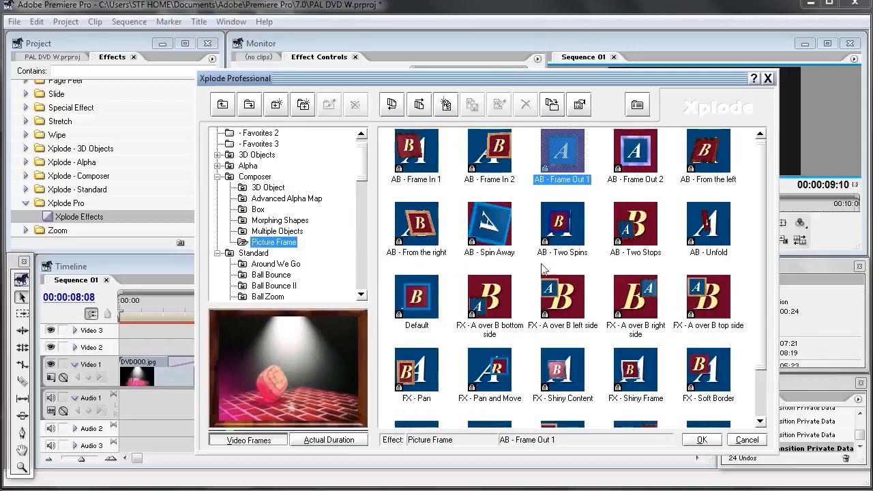
click(692, 439)
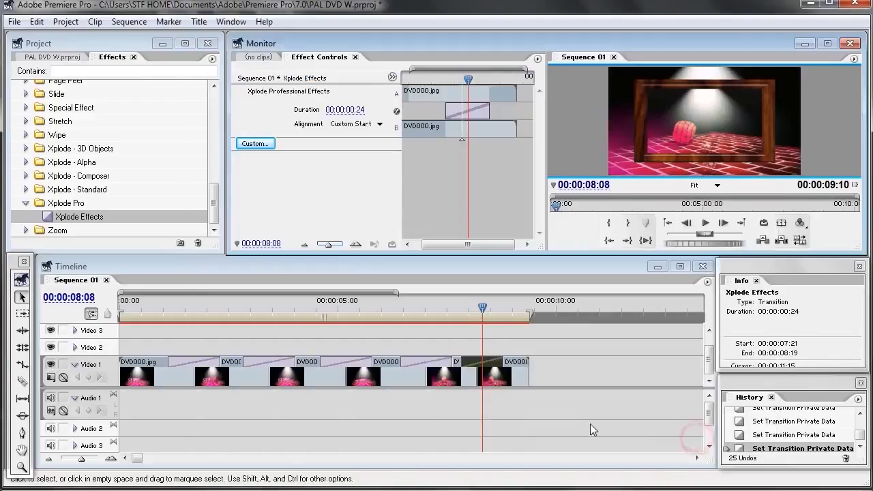
drag(482, 310, 475, 327)
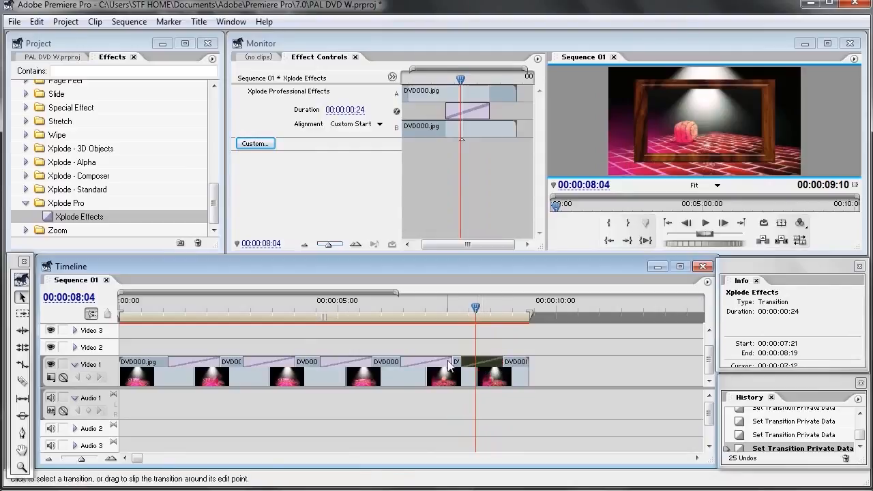
Return to the third transition at about 00:00:05:07 and open its custom Xplode settings.
drag(476, 319, 349, 319)
click(355, 362)
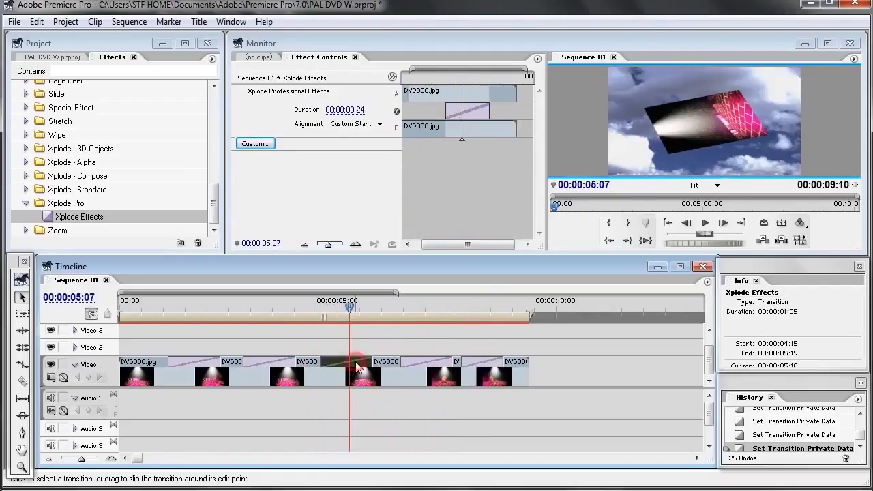
click(254, 144)
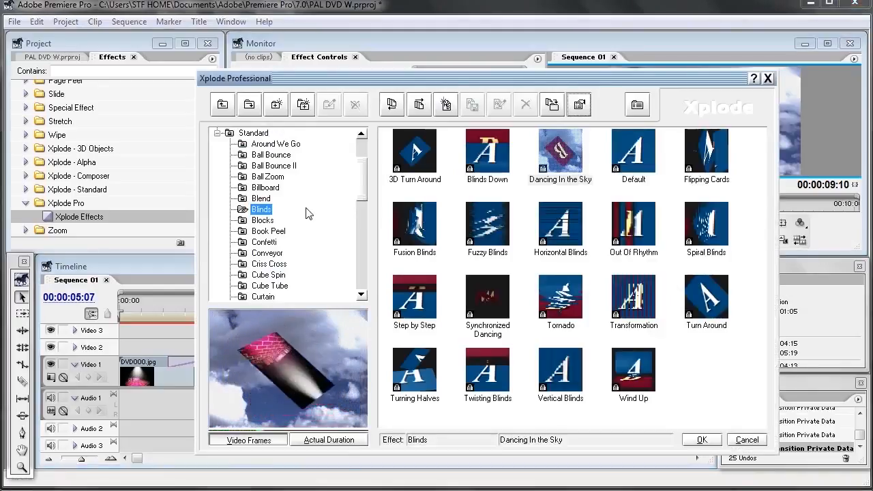
Preview Squares - Dissolve (small) from Alpha Shape Wipes for the third transition and choose Star Six-Point - Rotating instead.
click(217, 132)
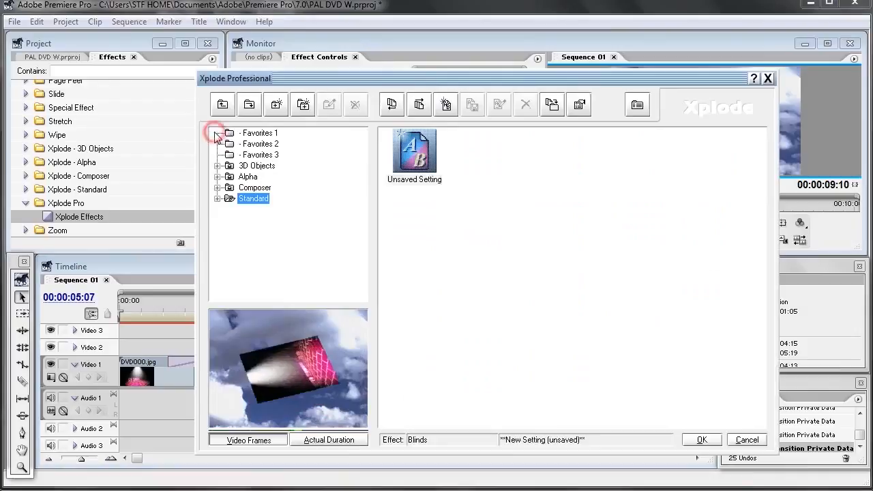
click(217, 177)
click(289, 242)
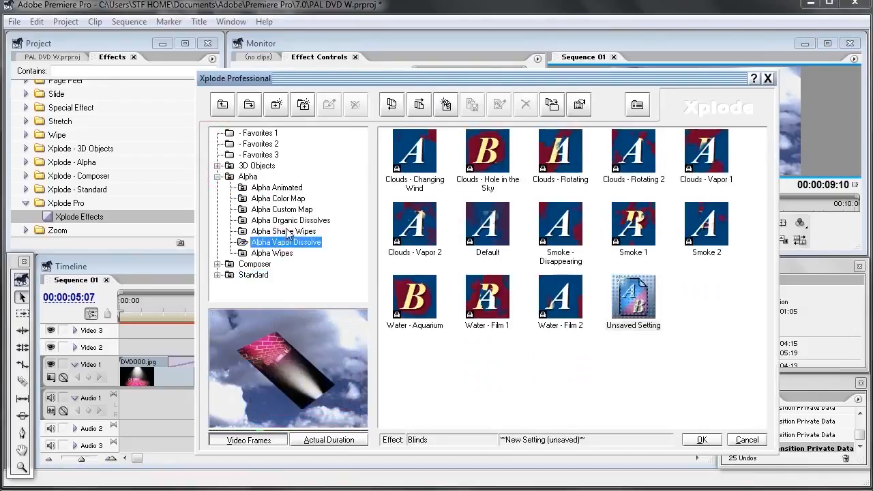
click(287, 233)
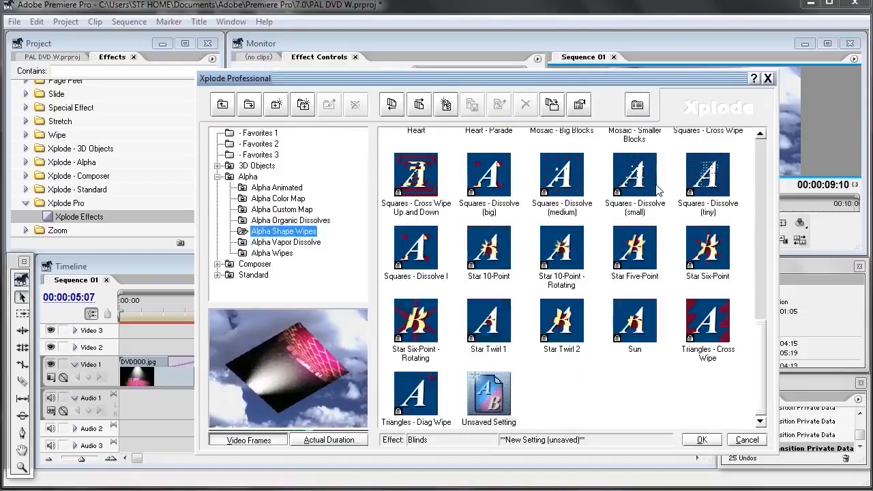
click(649, 187)
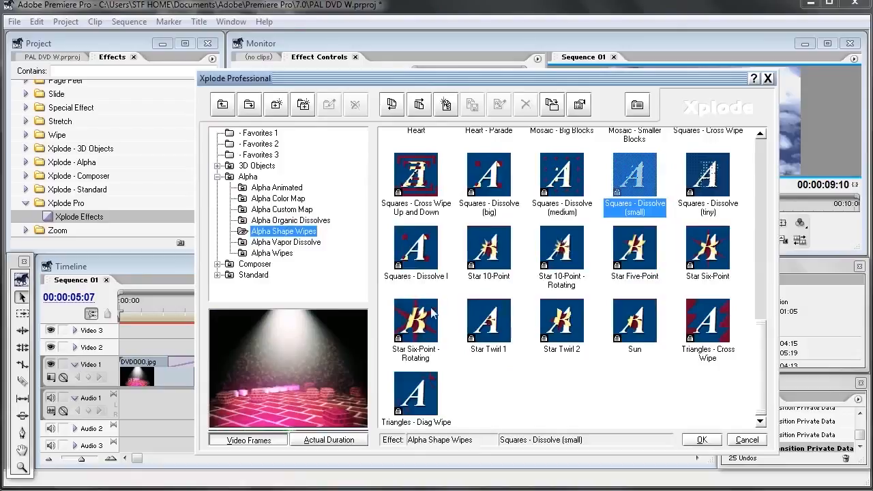
click(432, 314)
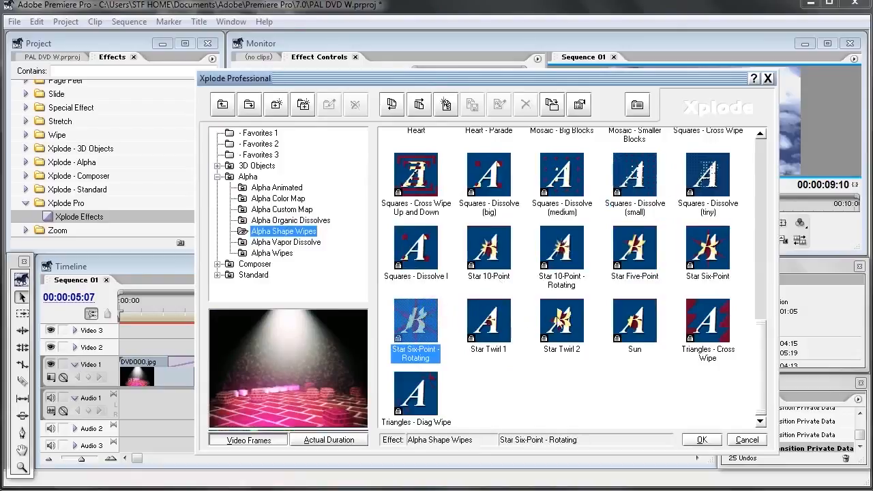
Apply the Nebula (Red) preset from Alpha Color Map to the Xplode transition, and return the playhead to the sequence start.
click(560, 322)
click(414, 172)
click(283, 209)
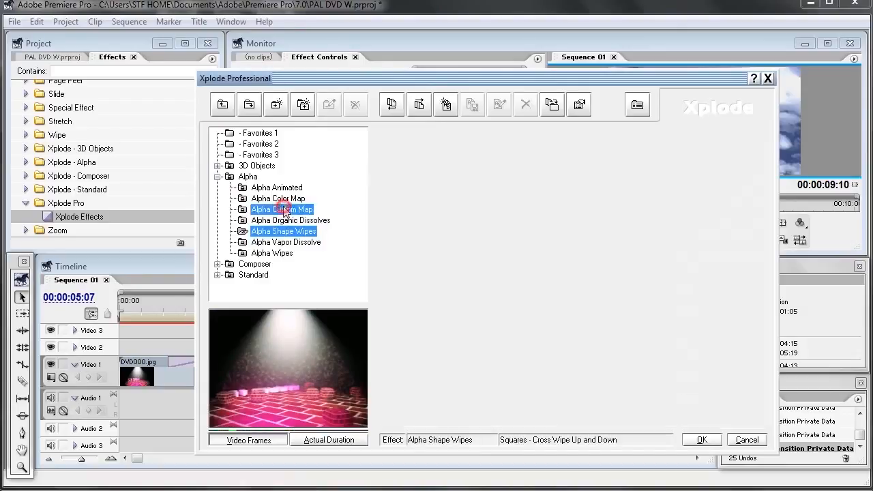
click(281, 199)
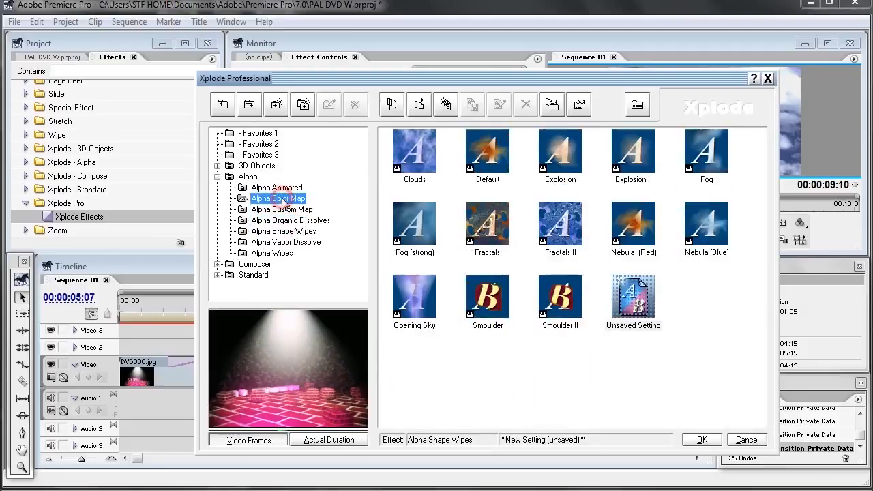
click(563, 225)
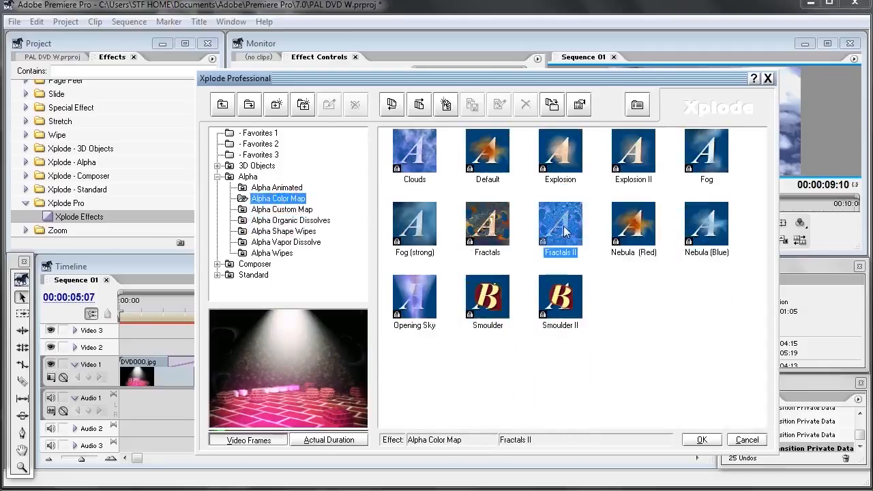
click(694, 229)
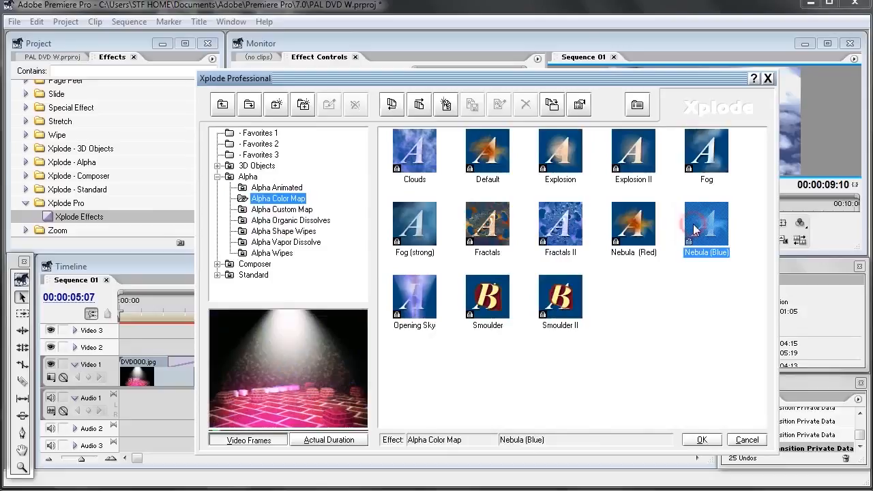
click(639, 231)
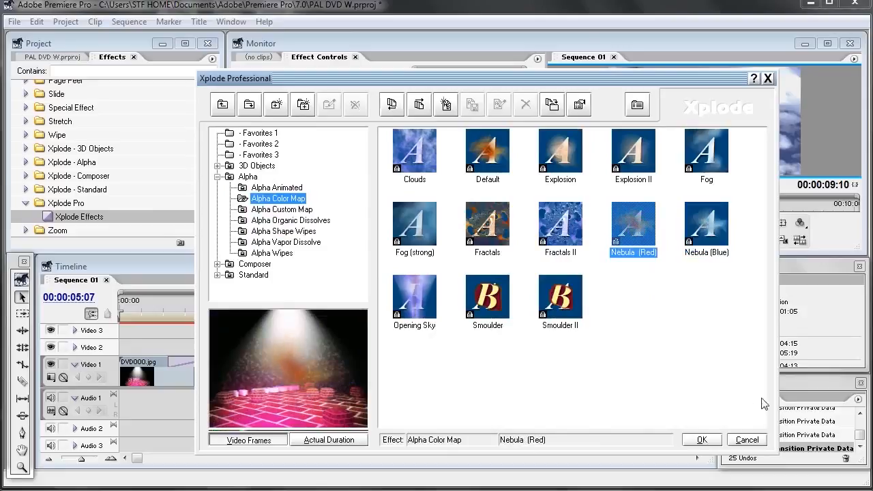
click(703, 439)
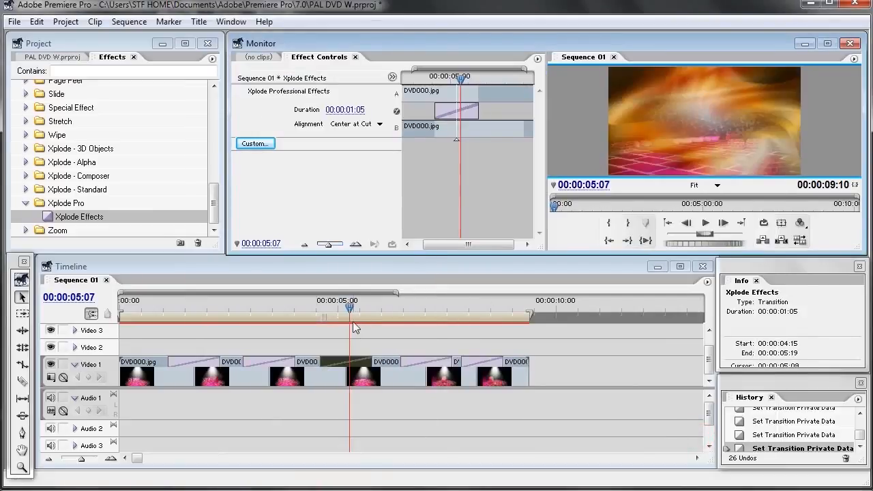
drag(352, 310, 116, 328)
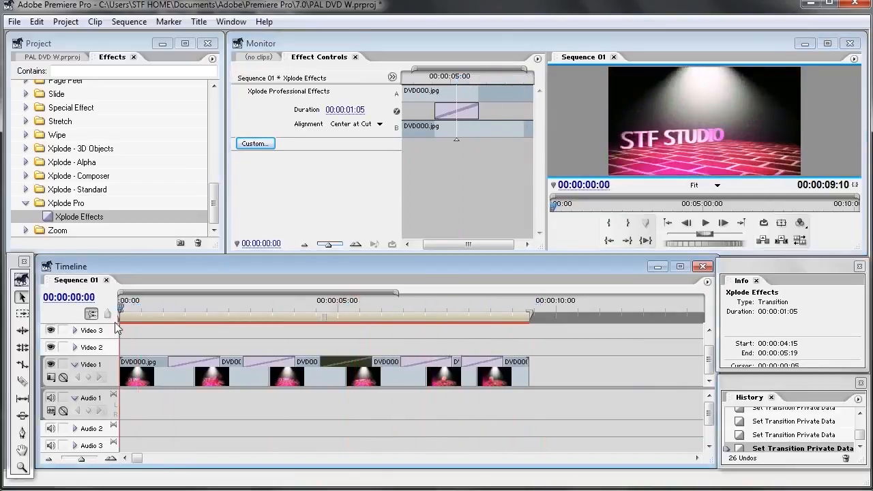
Look through the Xplode folders under Video Transitions, including the contents of Xplode Pro and Xplode - Composer.
drag(214, 203, 215, 223)
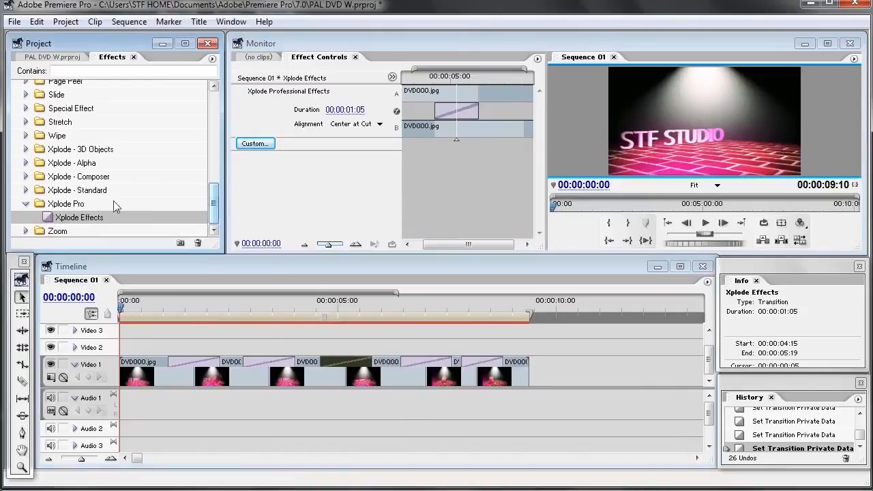
click(26, 205)
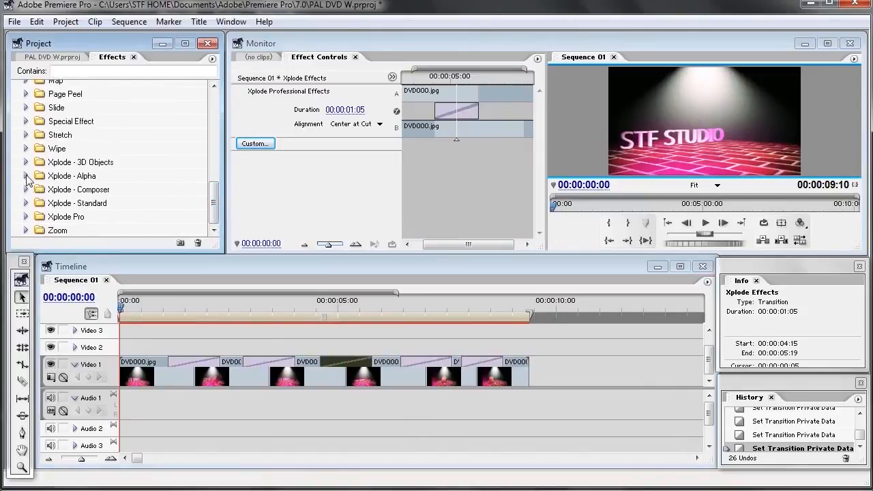
drag(214, 203, 215, 204)
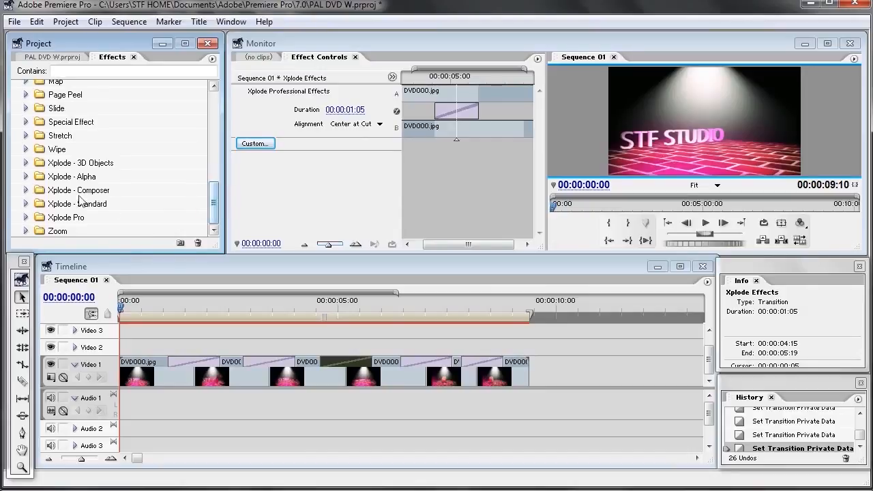
click(80, 164)
click(78, 176)
click(80, 191)
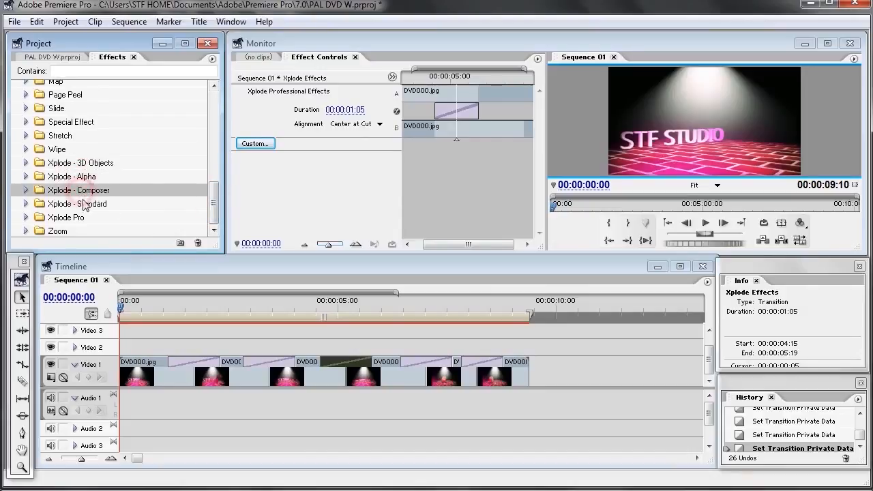
click(82, 204)
click(78, 217)
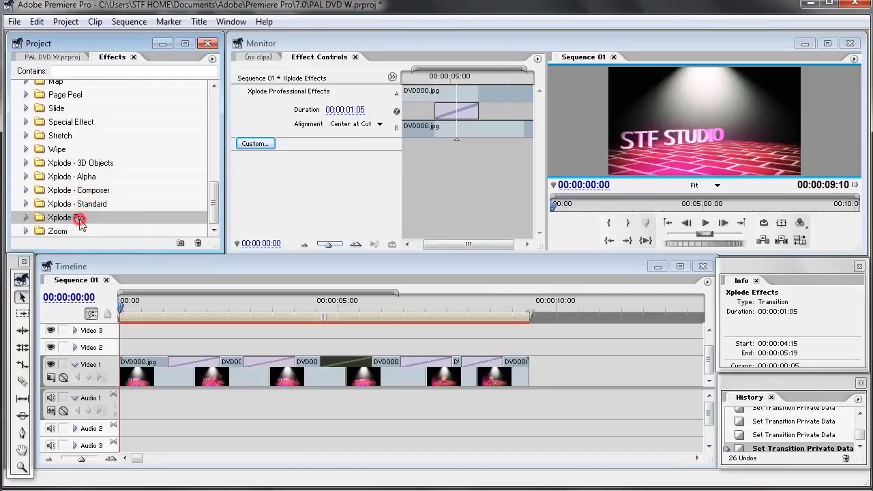
click(27, 217)
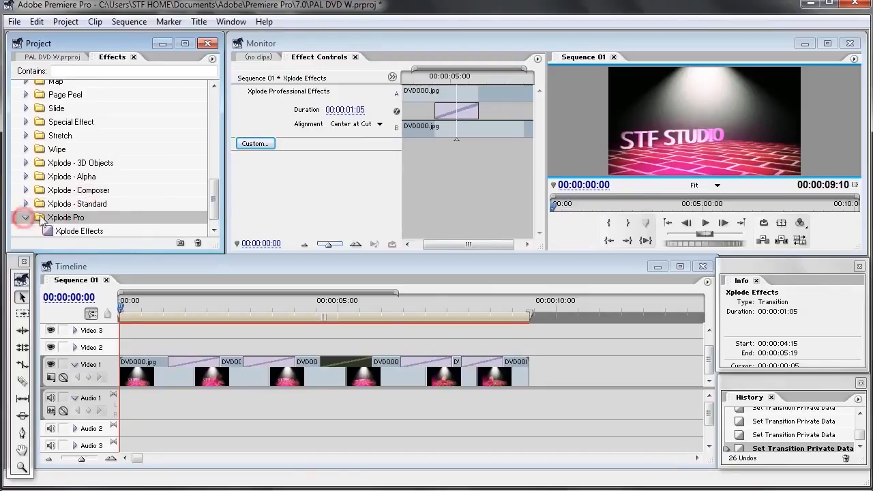
click(77, 217)
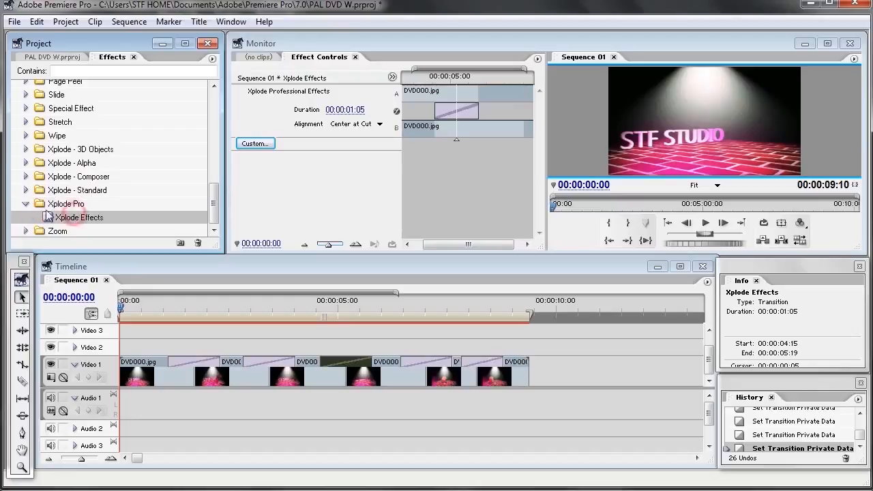
click(26, 204)
click(26, 189)
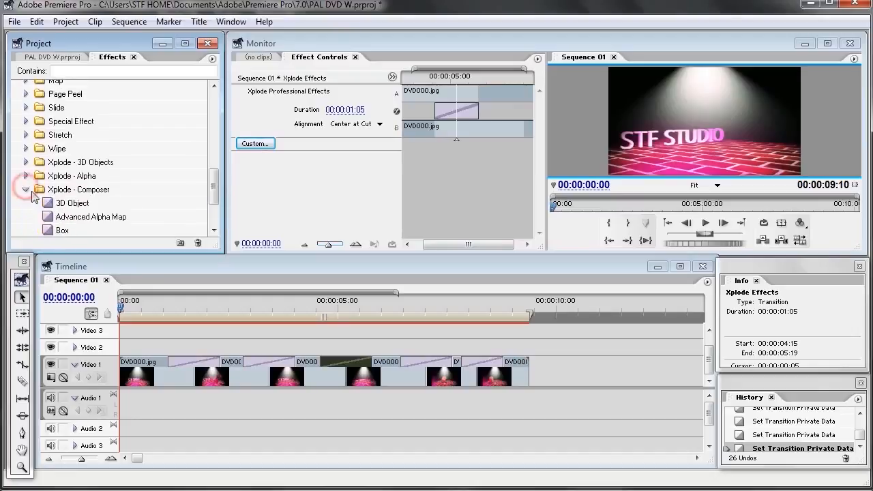
click(69, 203)
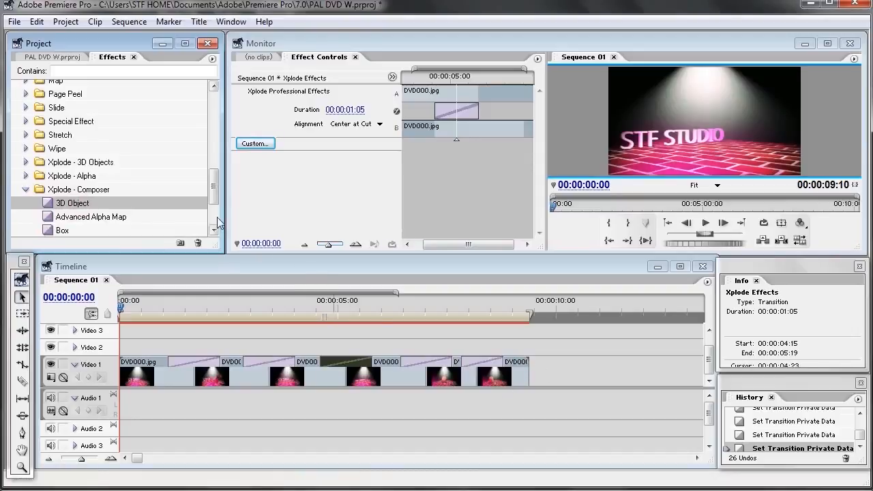
Collapse the Video Transitions folder and expand the Xplode - Composer folder under Video Effects.
drag(214, 191, 215, 105)
drag(204, 142, 203, 95)
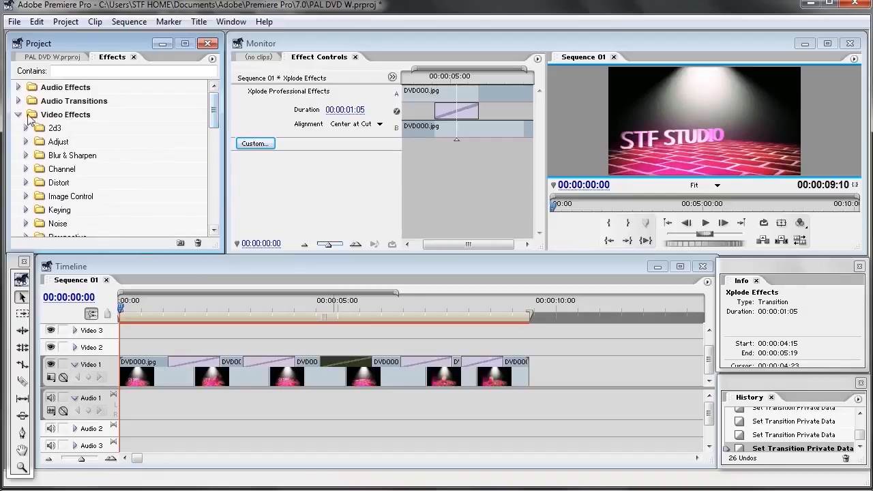
click(19, 115)
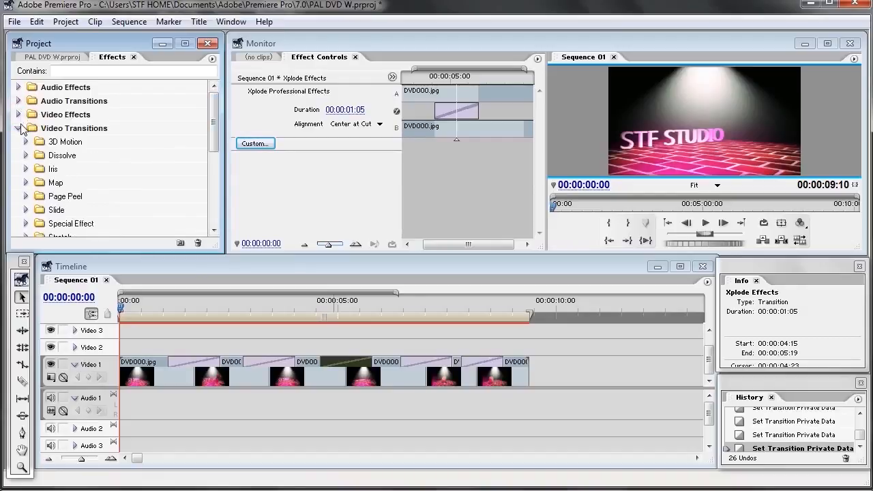
click(19, 128)
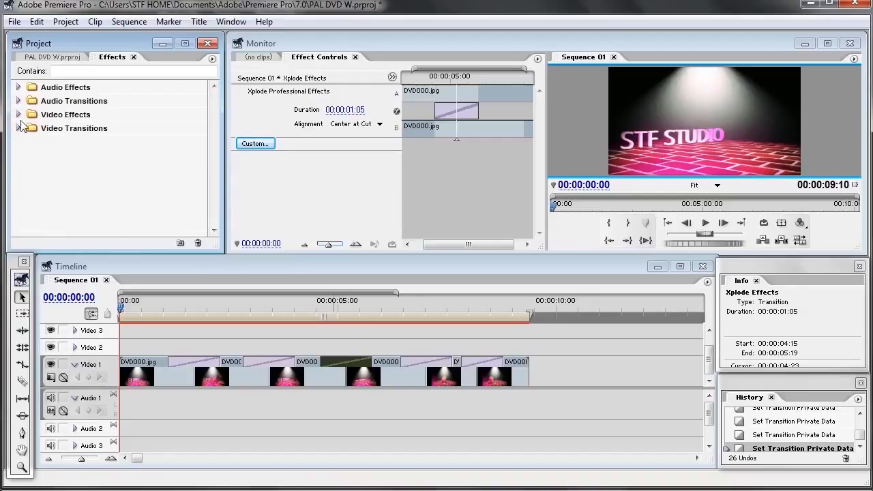
click(19, 114)
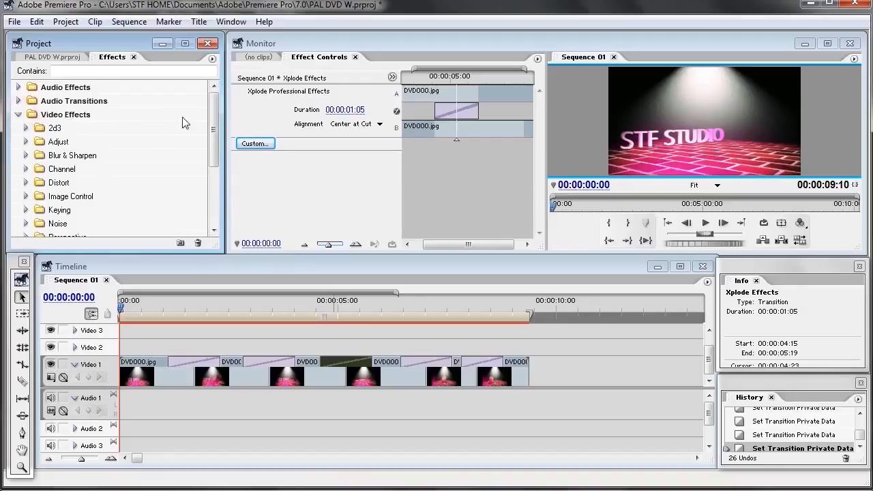
scroll(185, 139, down, 3)
scroll(123, 190, down, 1)
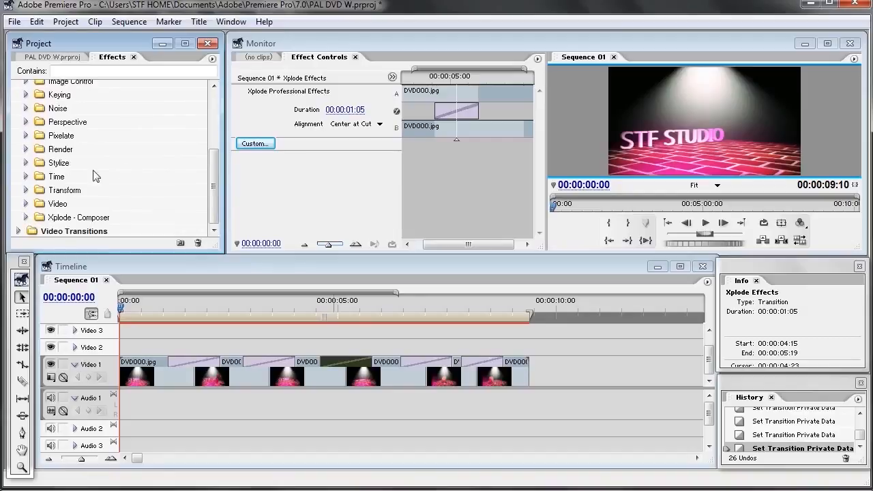
click(25, 217)
scroll(102, 206, down, 1)
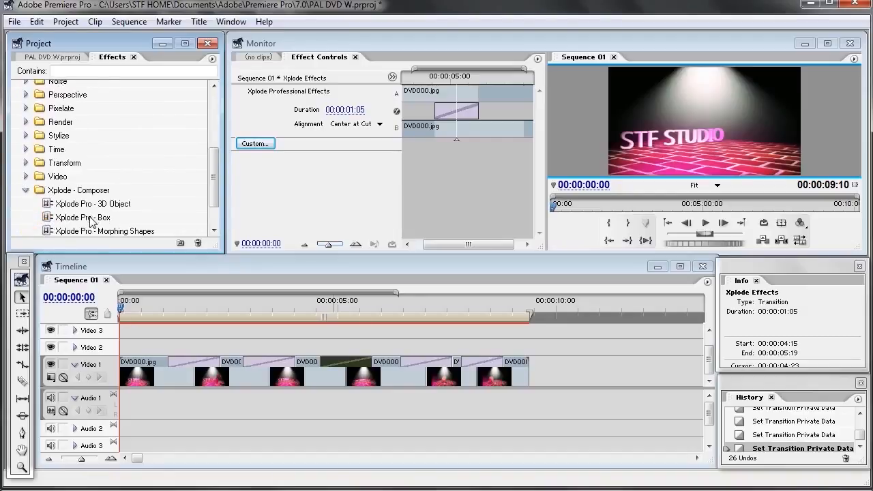
Apply the Xplode Pro - Box video effect to the second DVD000.jpg clip on the Video 1 track.
click(93, 222)
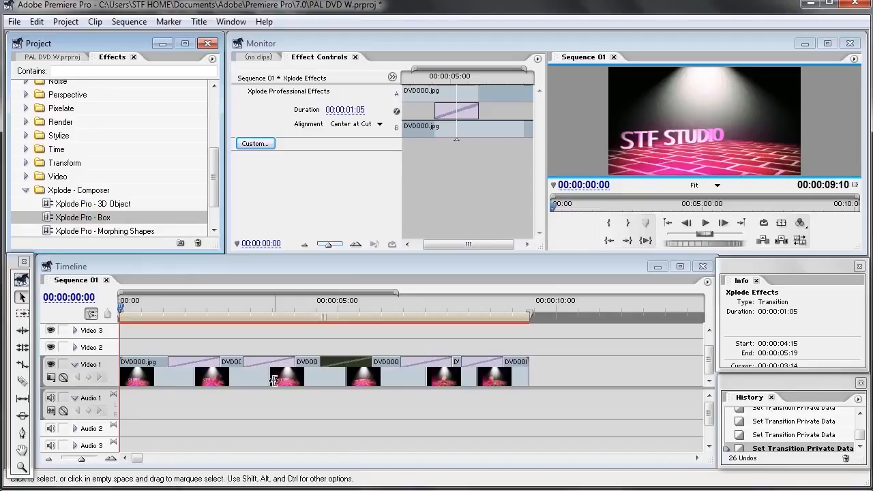
click(252, 378)
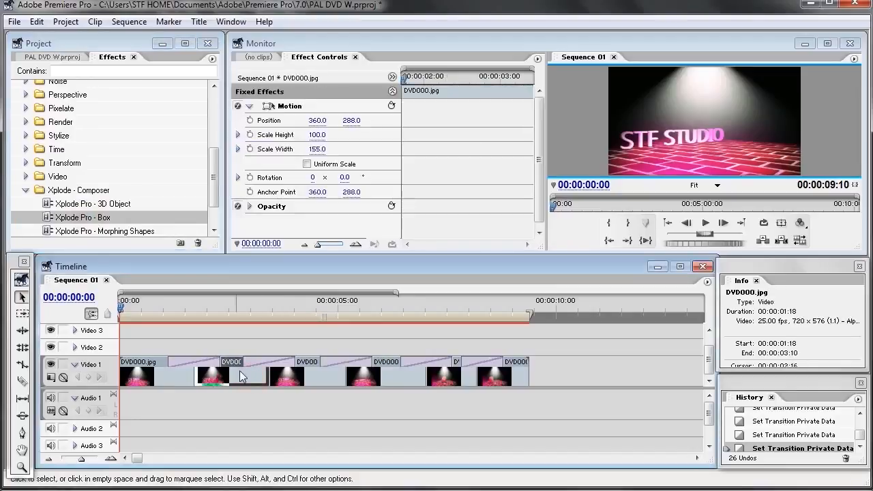
drag(93, 221, 240, 378)
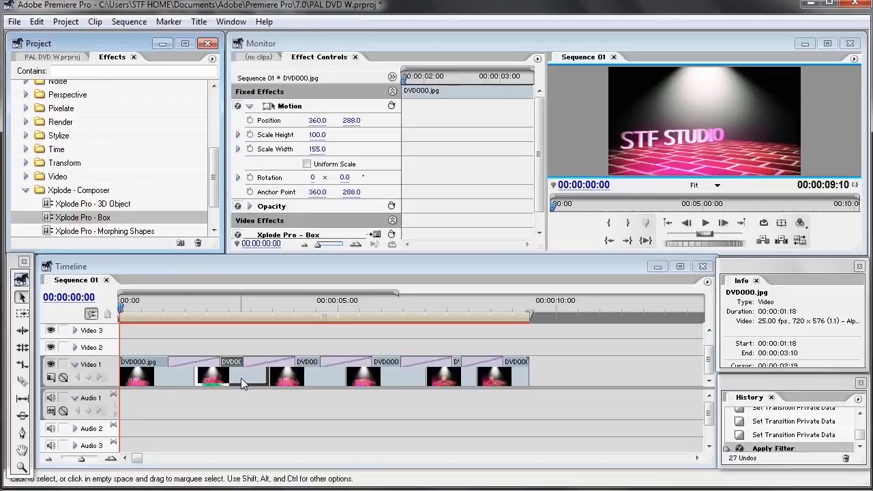
Open the setup dialog of the clip's Xplode Pro - Box effect and place it fully within view.
drag(539, 176, 538, 223)
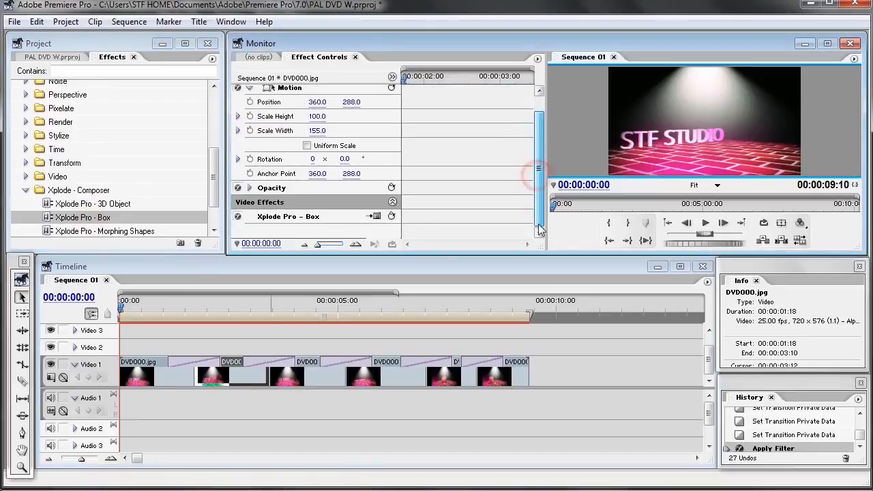
click(375, 217)
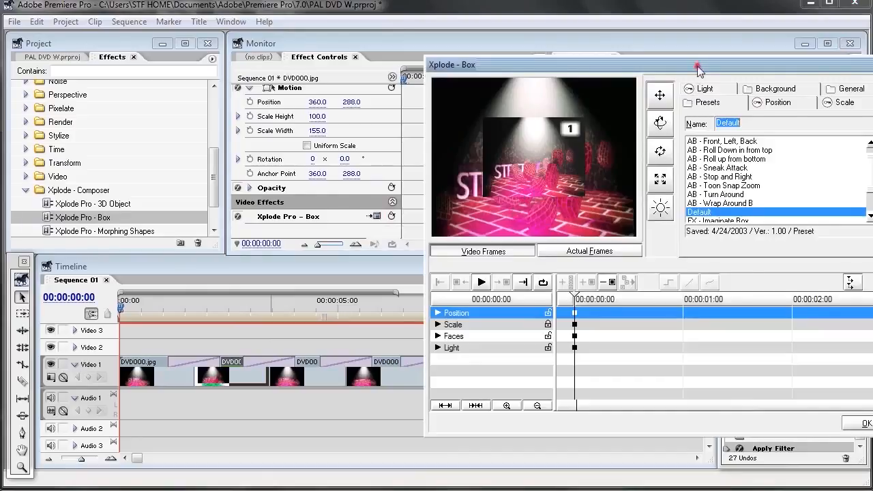
drag(698, 71, 440, 46)
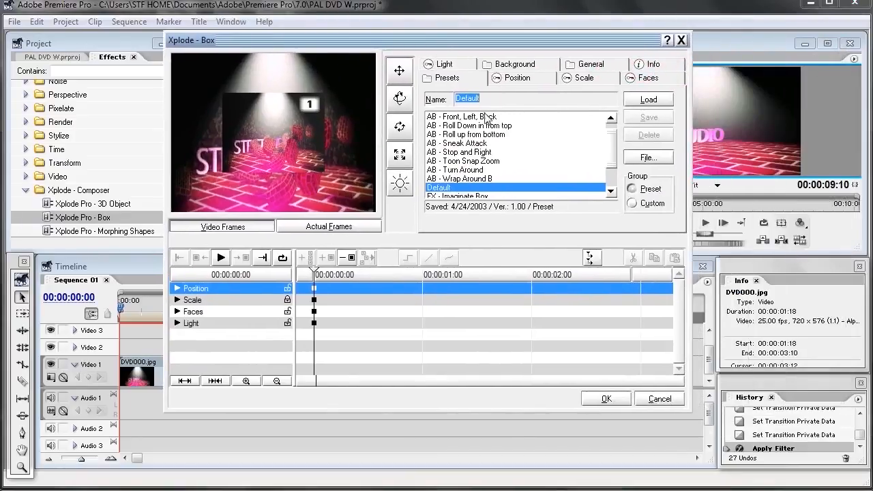
Rotate the box in 3D at 00:00:00:04 and 00:00:00:18 to create Position keyframes at both times.
drag(316, 274, 333, 285)
click(403, 100)
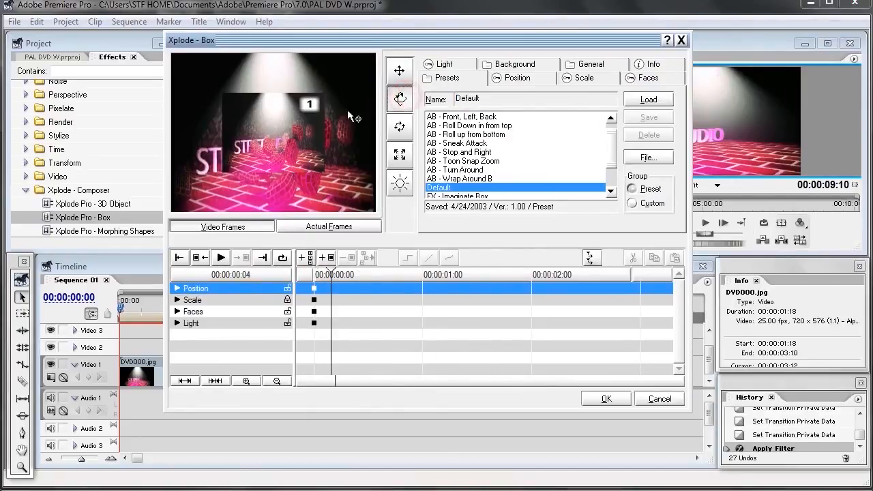
drag(295, 141, 276, 142)
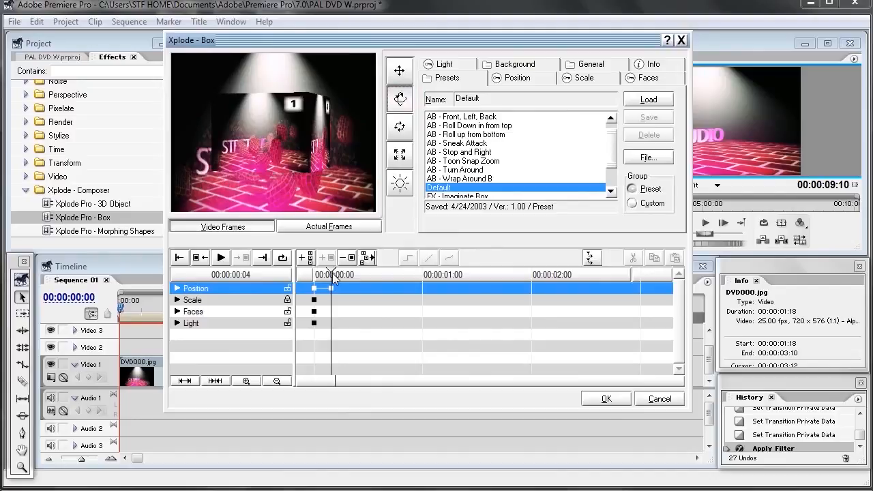
drag(334, 276, 396, 280)
drag(300, 123, 334, 172)
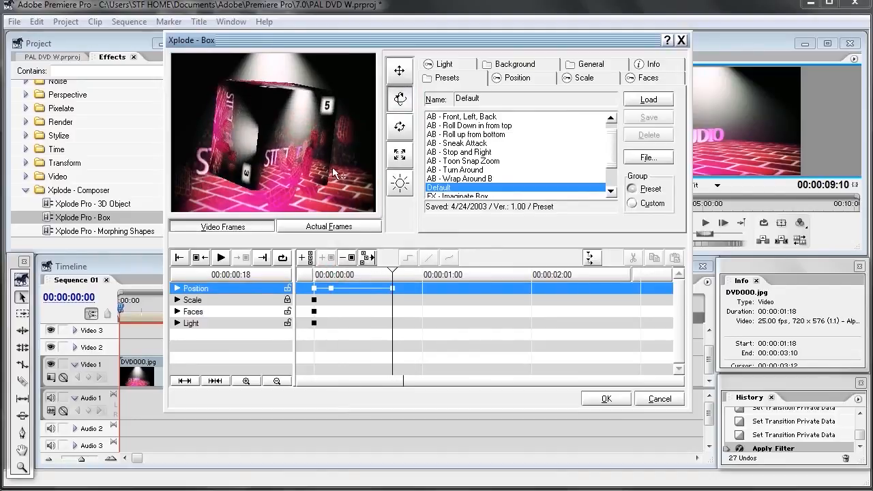
Add Position keyframes at 00:00:01:10 and 00:00:02:00 by rotating the box further, and play the animation preview.
drag(394, 276, 468, 283)
drag(293, 109, 346, 205)
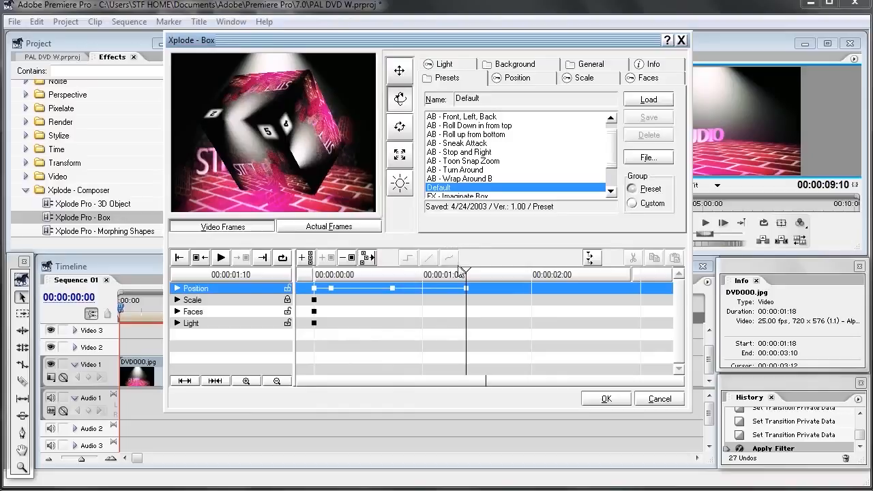
drag(465, 273, 532, 274)
drag(313, 113, 341, 137)
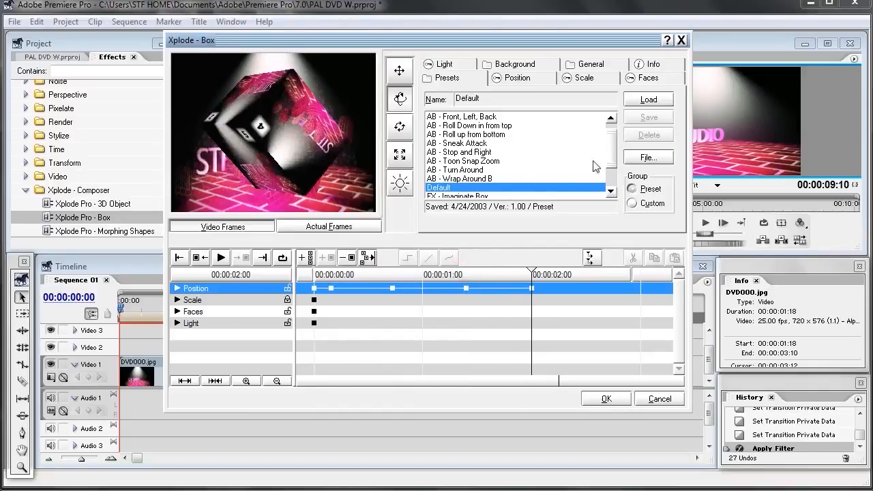
drag(281, 166, 277, 119)
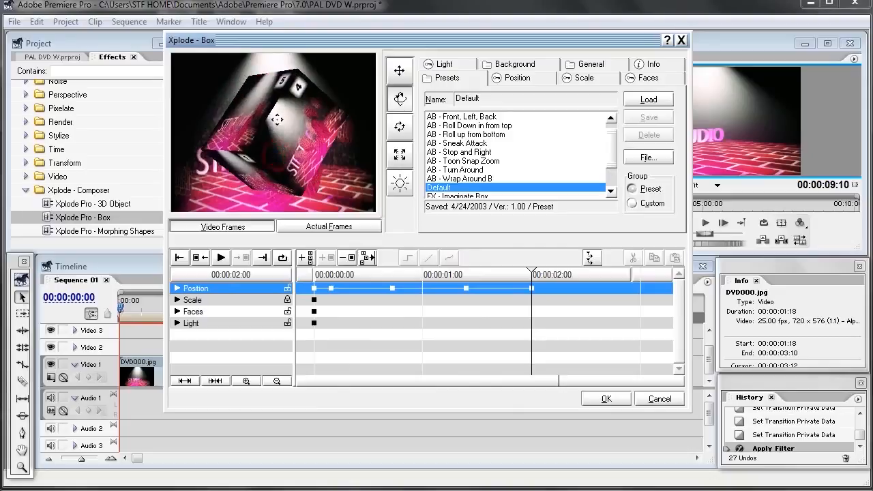
click(220, 259)
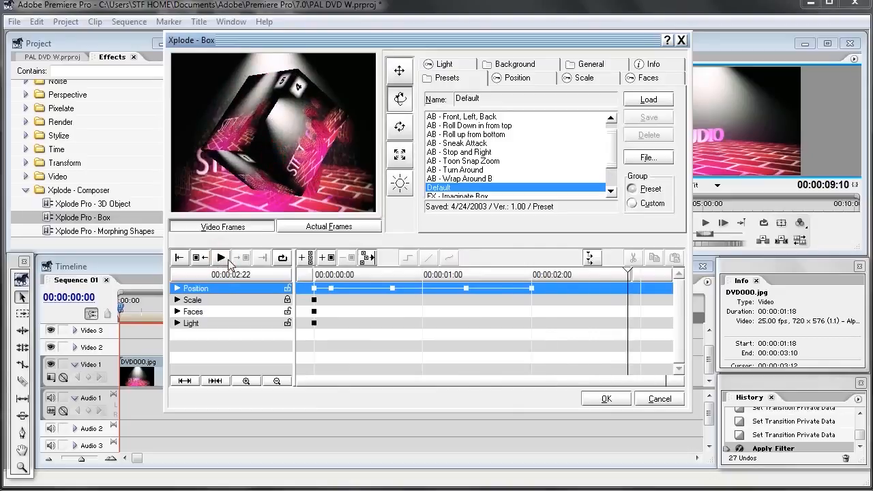
Replay the box animation and look over the Position, Background, General, Scale and Faces settings.
click(308, 276)
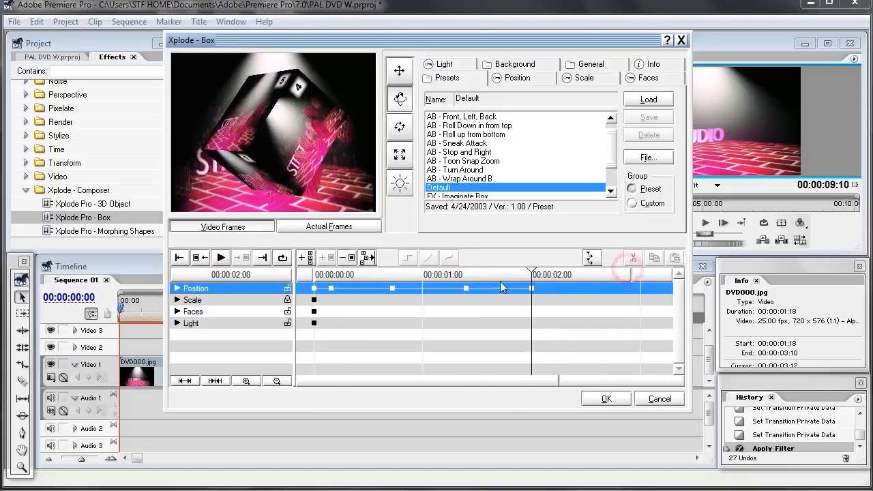
click(220, 258)
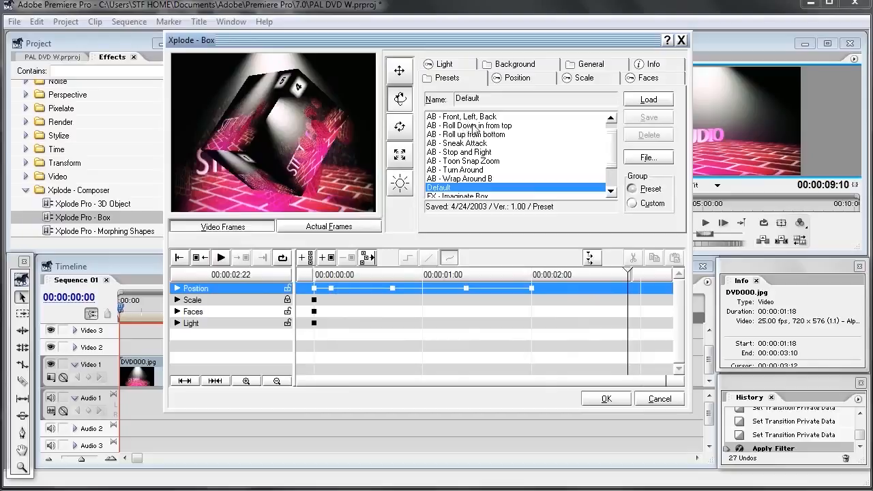
click(521, 78)
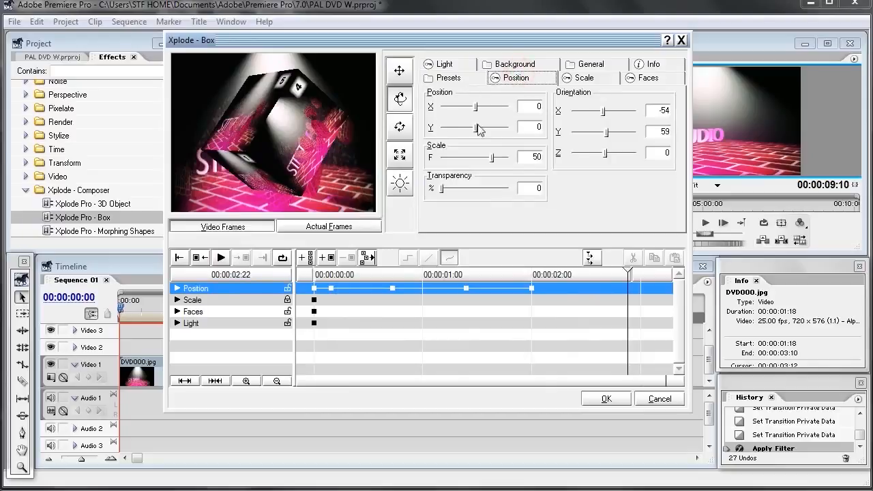
click(513, 66)
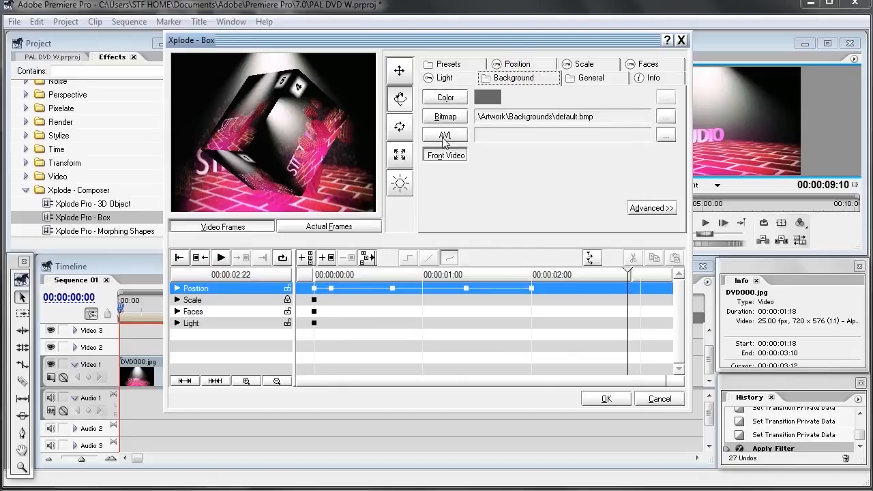
click(595, 83)
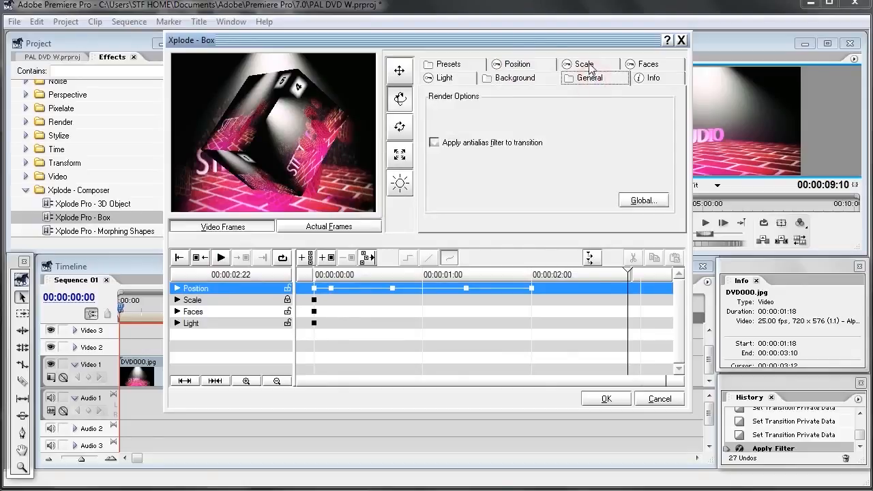
click(584, 64)
click(655, 64)
click(518, 64)
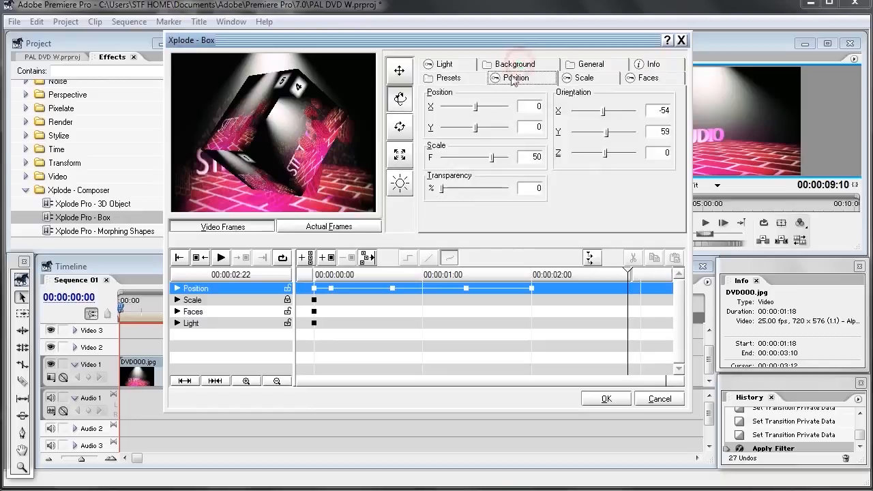
click(522, 66)
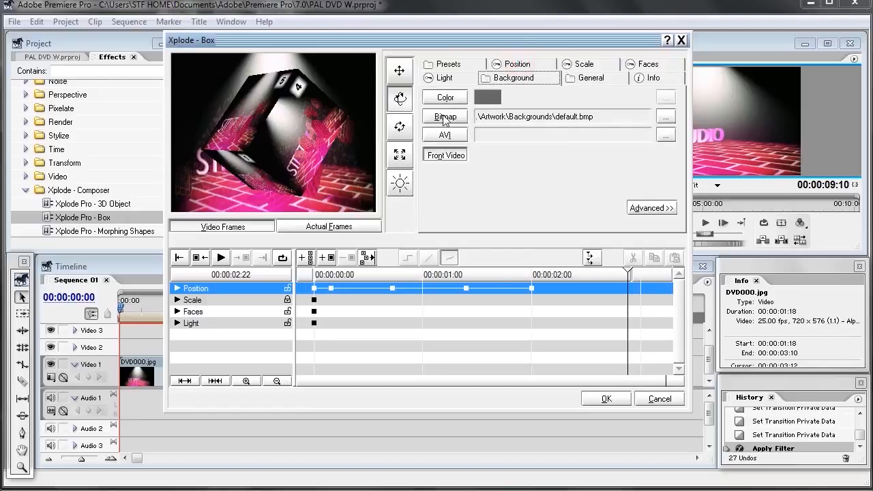
Rotate the box in 3D at 00:00:02:22 and 00:00:00:09 to create Position keyframes at both times.
mouse_move(287, 101)
mouse_down()
mouse_move(294, 110)
mouse_move(302, 100)
mouse_up()
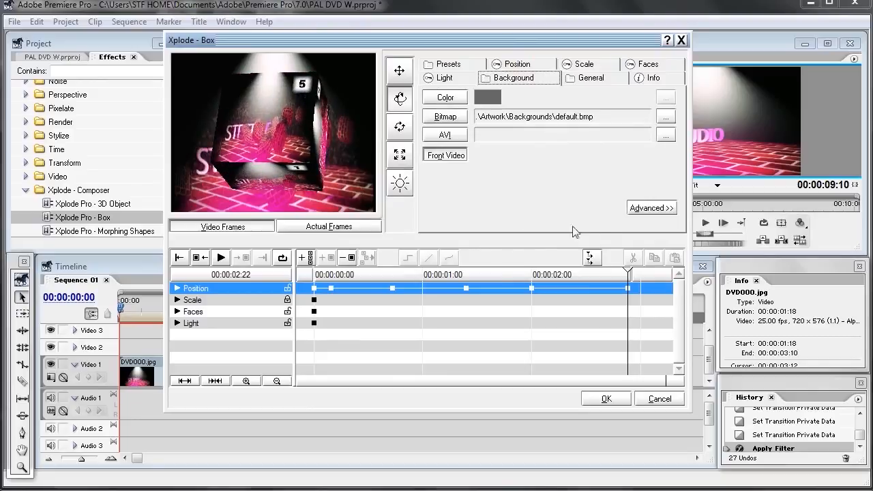
drag(630, 273, 356, 261)
drag(283, 145, 305, 157)
drag(298, 128, 281, 133)
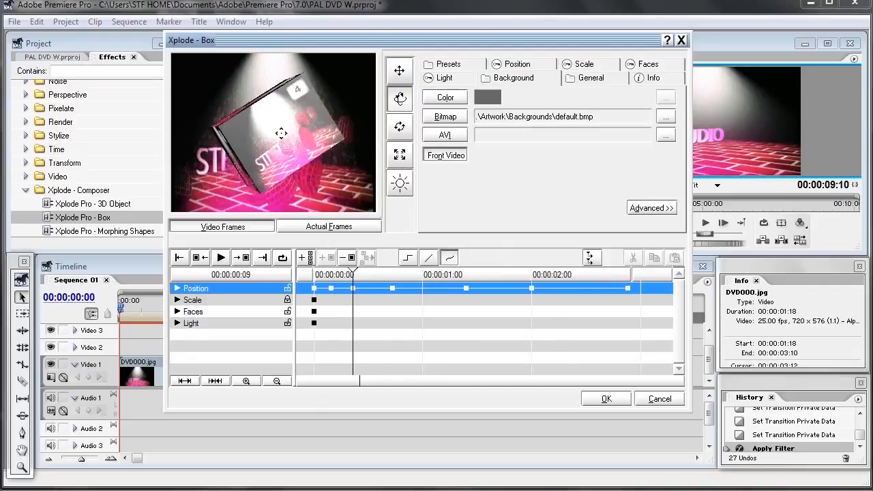
Try the box's scale, rotate and move tools at 00:00:00:09, and reposition the light to create a Light keyframe there.
click(398, 156)
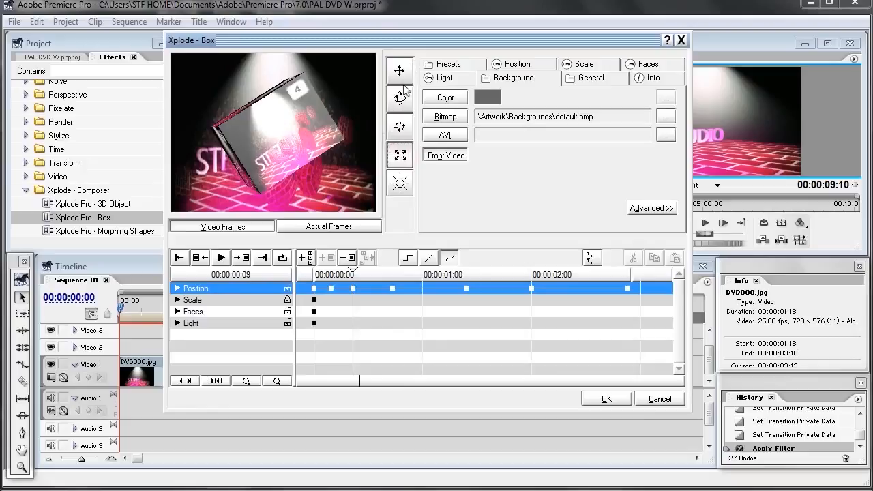
drag(327, 161, 401, 100)
click(398, 127)
click(400, 98)
click(401, 72)
drag(337, 95, 321, 200)
click(401, 185)
drag(300, 22, 306, 142)
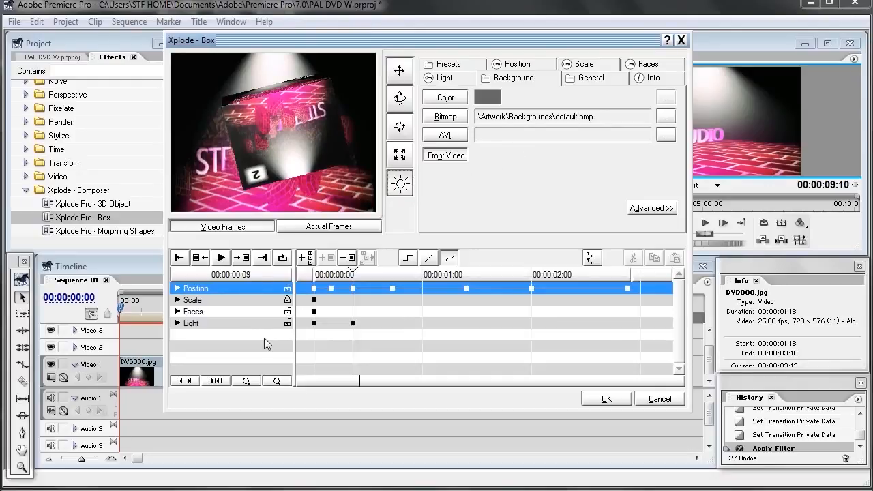
Delete the Position keyframe at 00:00:00:09 and move the current time to 00:00:00:14.
click(351, 258)
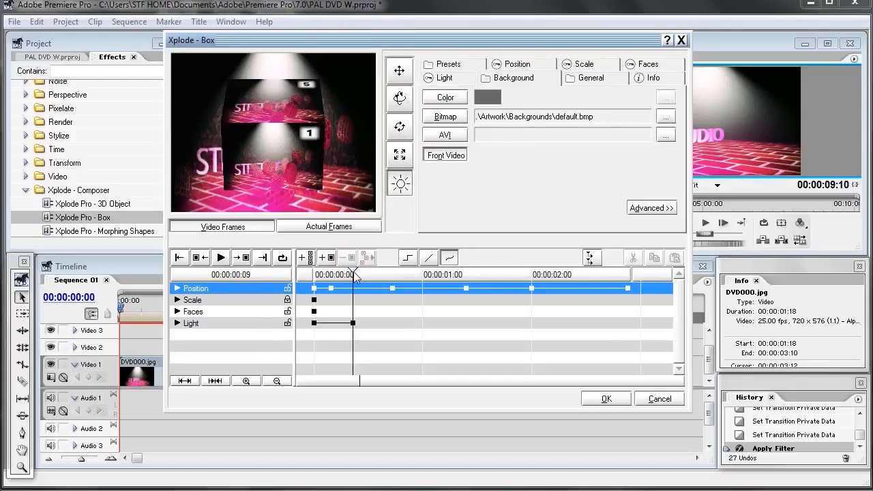
drag(352, 269, 248, 298)
drag(339, 301, 375, 313)
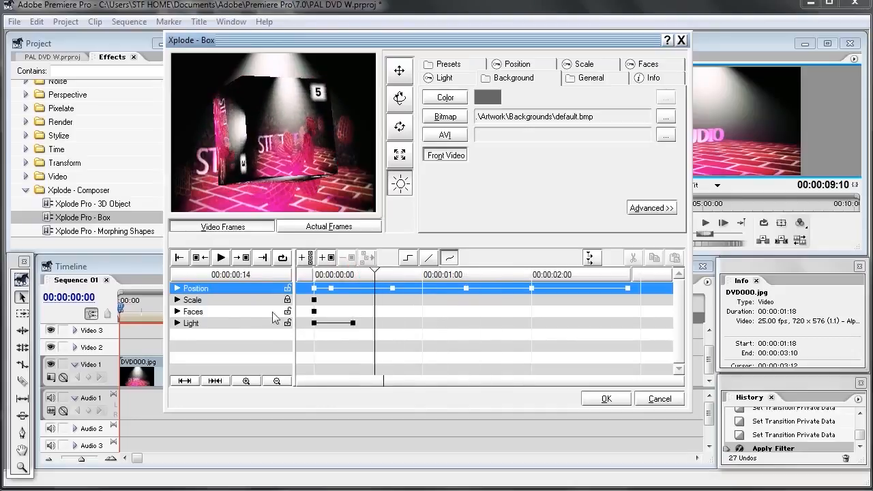
Expand the Light, Faces and Scale tracks to show their individual keyframe parameters.
click(176, 323)
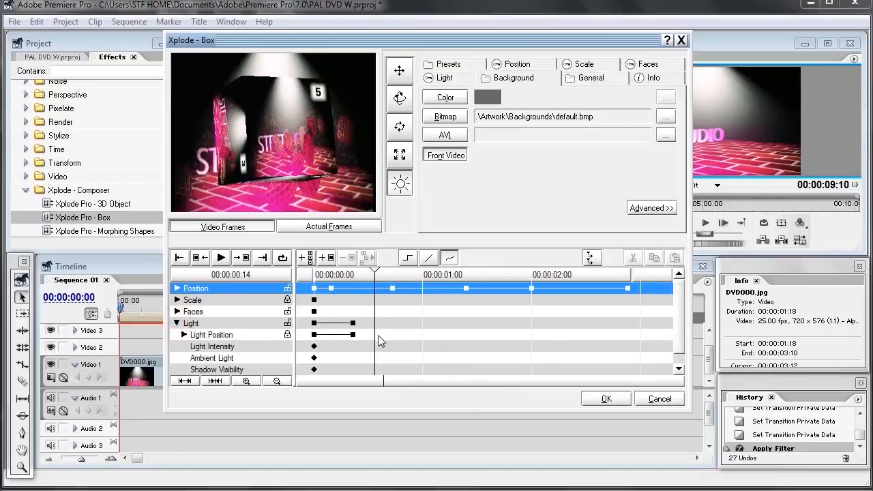
click(177, 311)
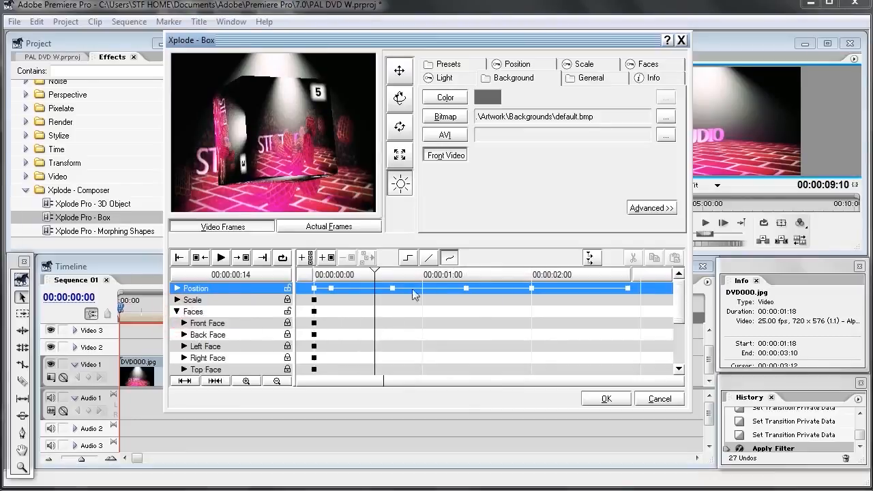
click(178, 300)
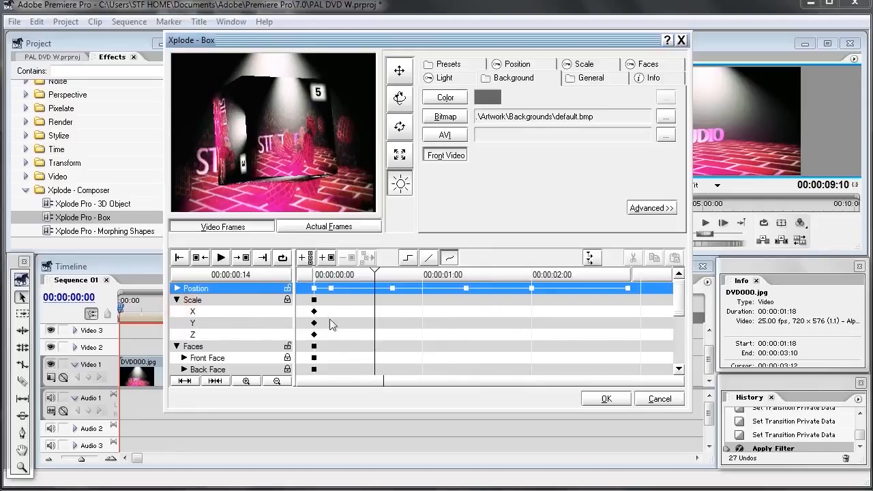
Add a Position keyframe at 00:00:00:10 by rotating the box in 3D.
mouse_move(374, 274)
mouse_down()
mouse_move(602, 276)
mouse_move(501, 286)
mouse_move(646, 293)
mouse_move(360, 276)
mouse_up()
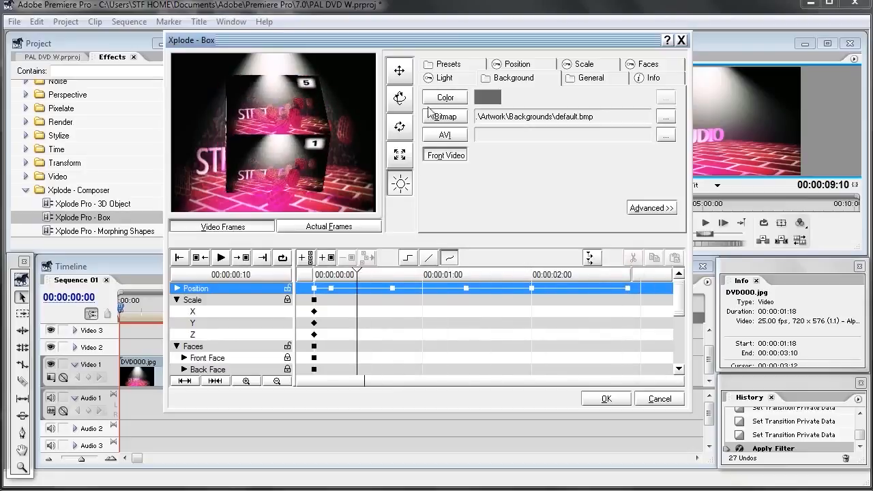
click(400, 73)
drag(287, 98, 556, 125)
click(401, 99)
mouse_move(285, 92)
mouse_down()
mouse_move(283, 100)
mouse_move(287, 94)
mouse_up()
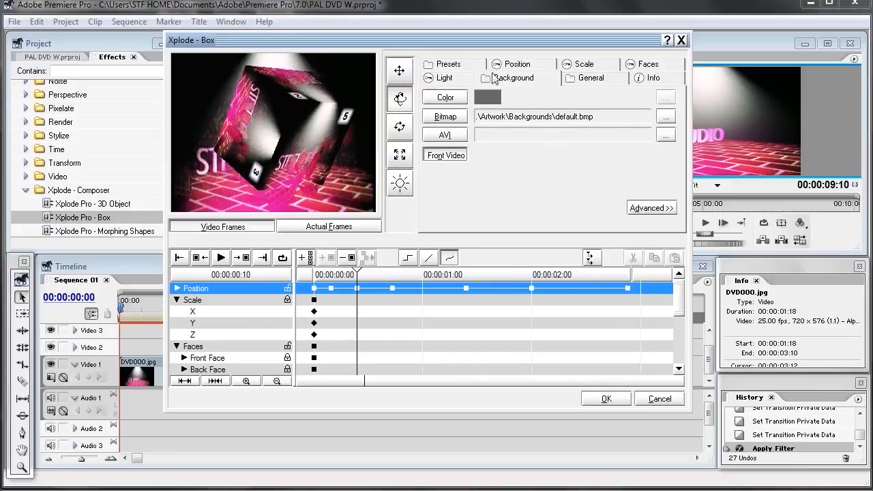
Show the advanced background options, try the Bitmap and AVI backgrounds, and return the background to Front Video.
click(652, 210)
drag(685, 45, 612, 38)
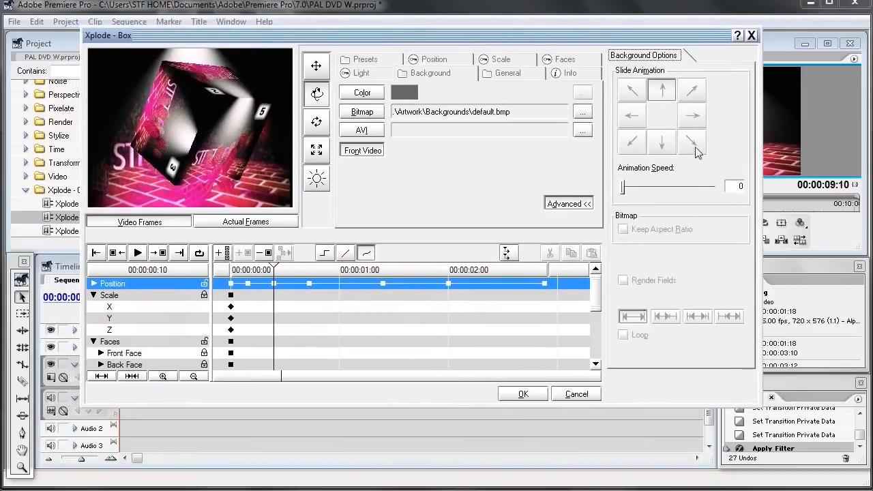
click(362, 113)
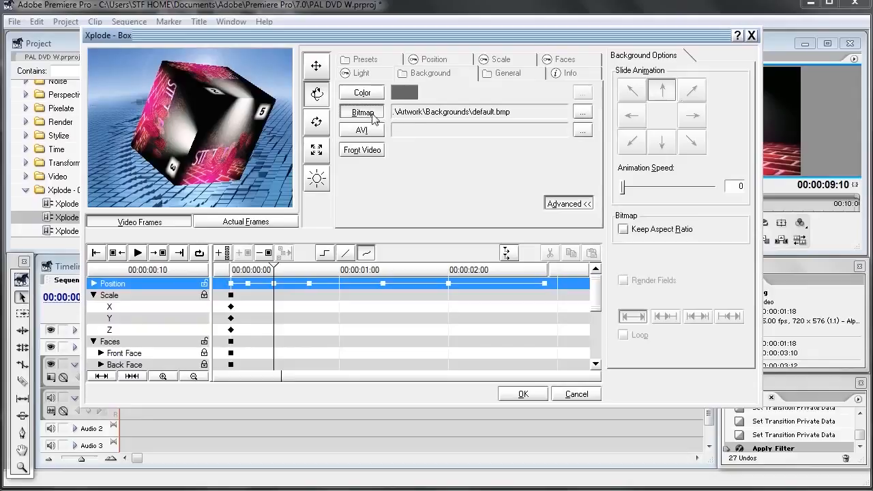
click(361, 131)
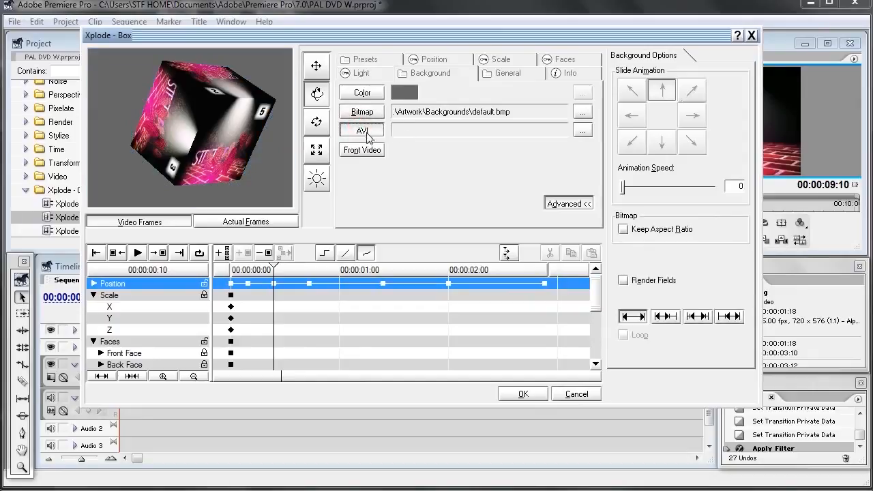
click(582, 130)
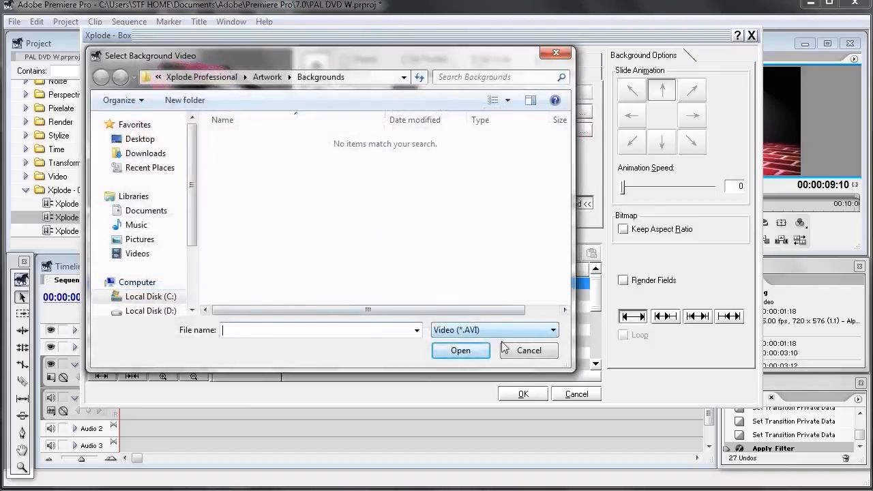
click(543, 352)
click(356, 155)
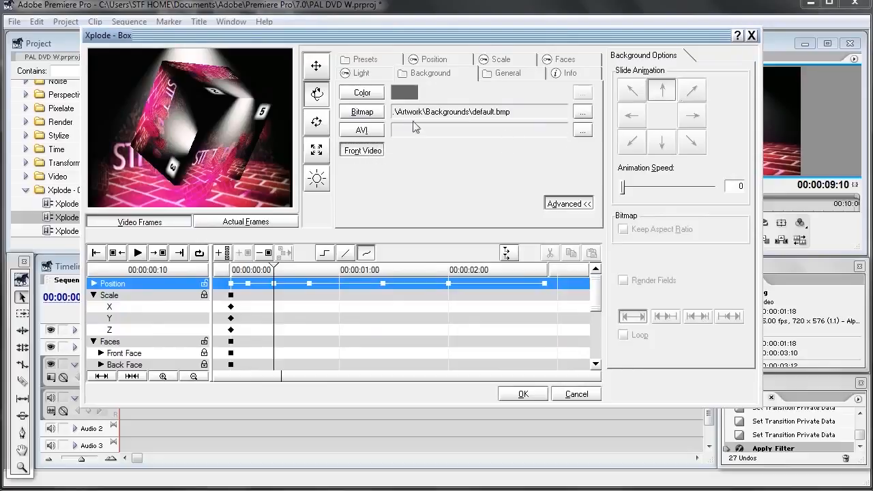
Try the Color, Bitmap and AVI background types once more and restore the Front Video background.
click(367, 95)
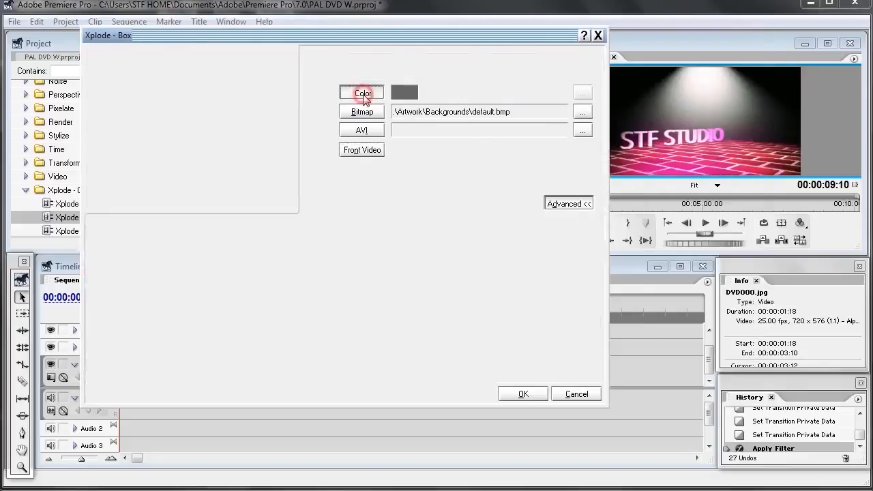
click(363, 112)
click(362, 95)
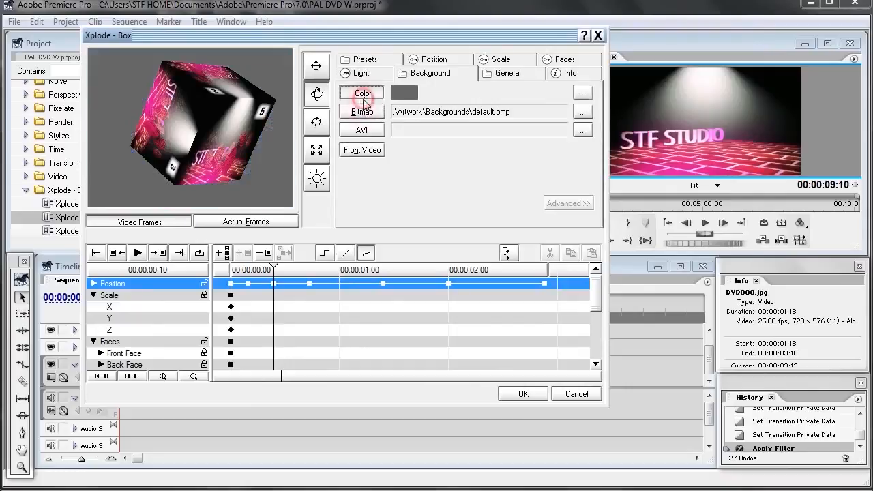
click(362, 130)
click(362, 151)
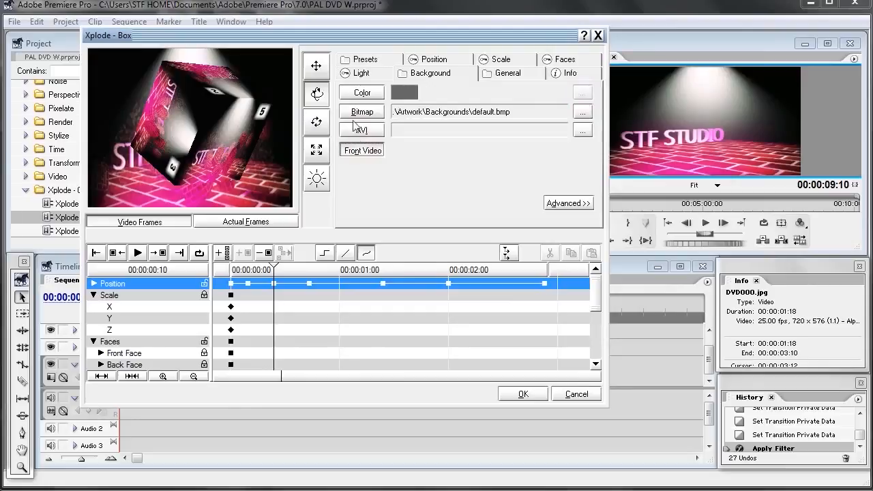
View the Scale settings, open the content options of the box's Front Face, and browse for a video file without choosing one.
click(502, 60)
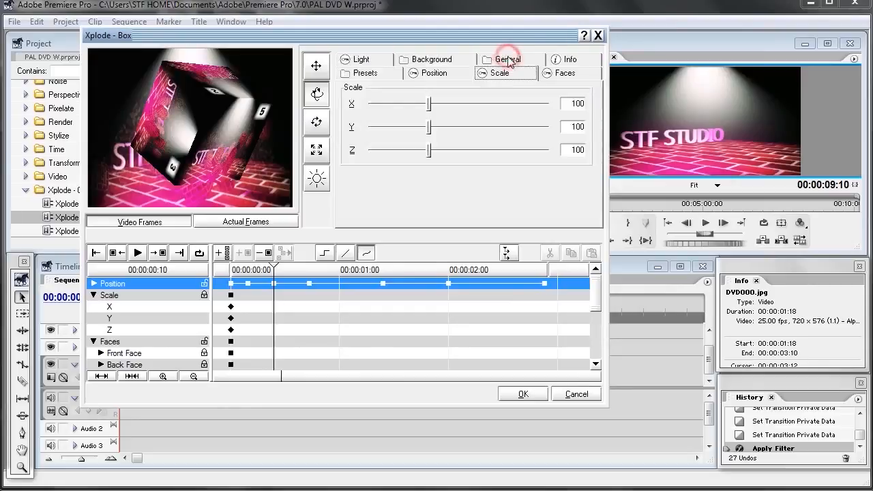
click(564, 73)
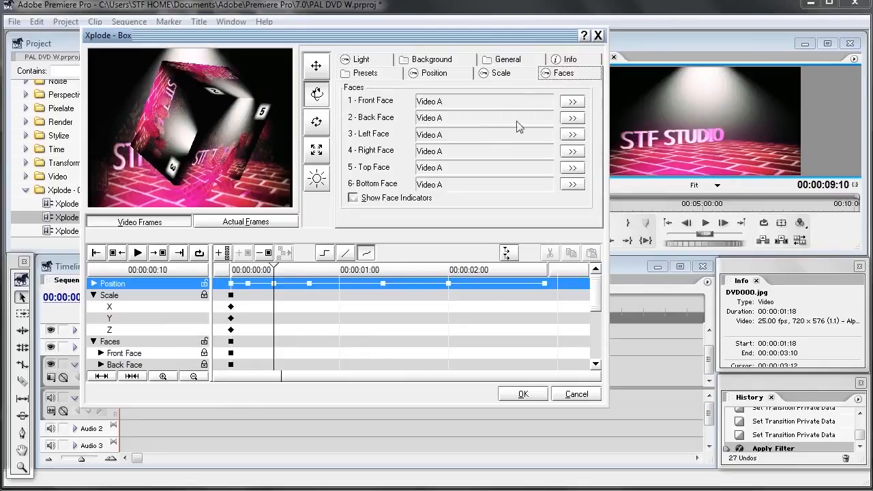
click(572, 102)
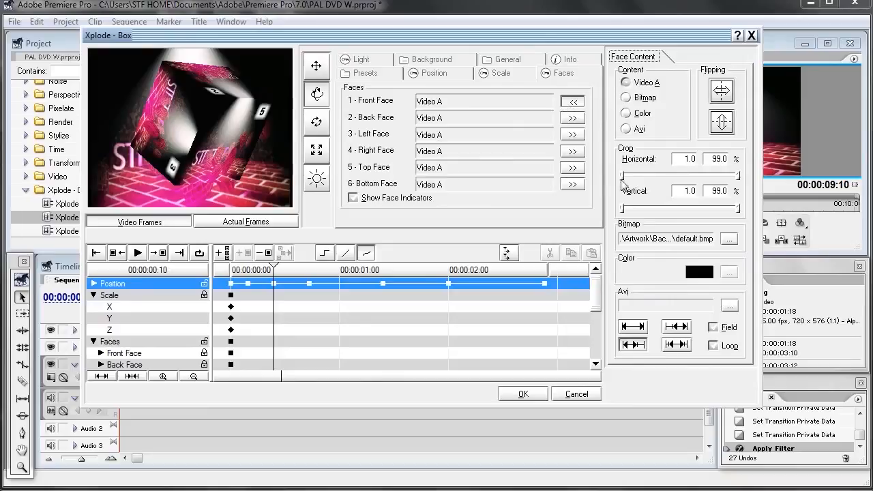
click(731, 307)
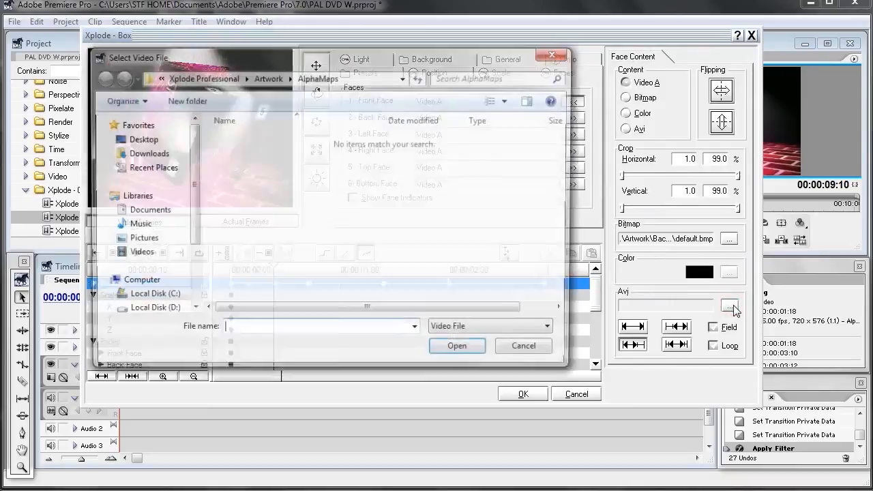
click(529, 350)
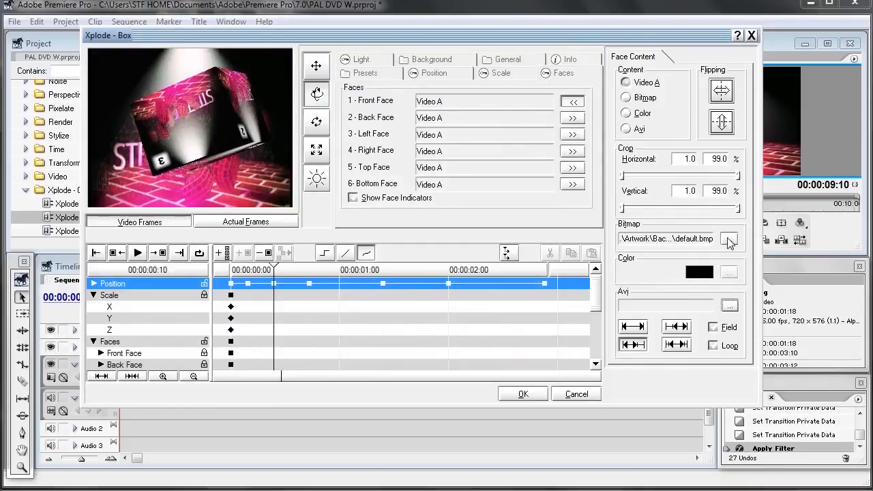
Look through the Backgrounds folder's bitmaps without choosing one, and set the Front Face content to Avi.
click(728, 238)
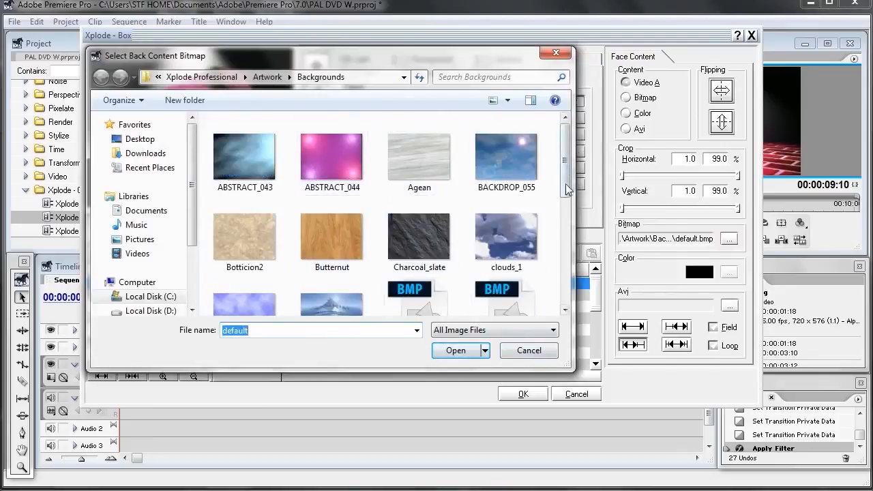
scroll(562, 191, down, 5)
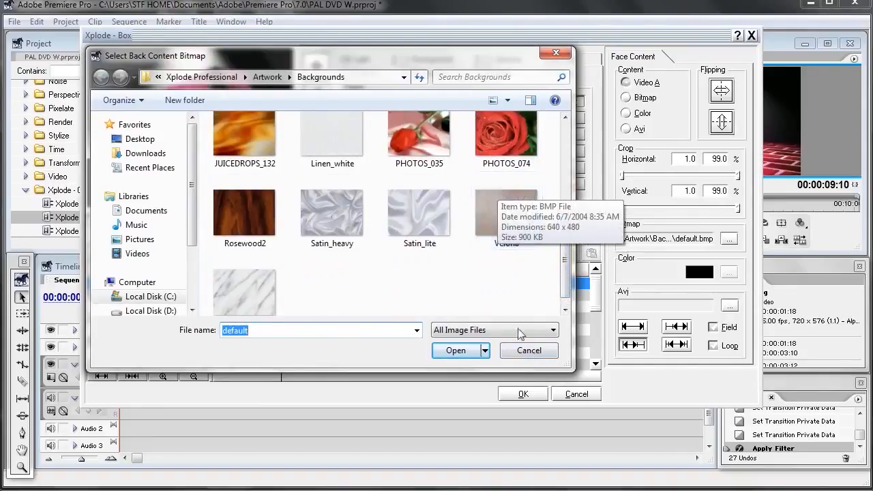
click(530, 350)
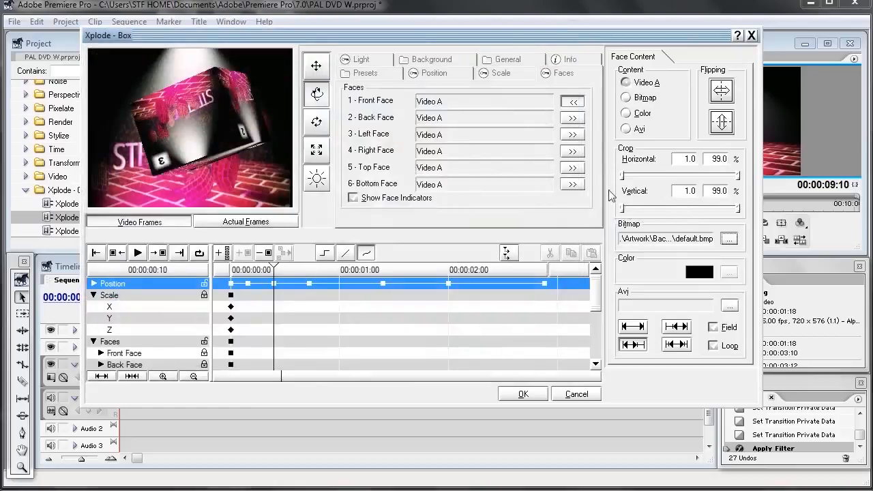
click(628, 129)
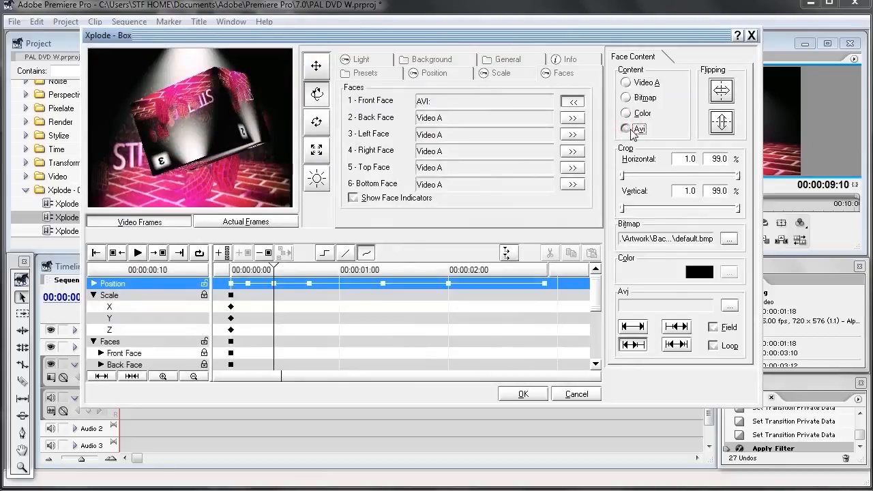
Return the box's Front Face content to Video A and rotate the box in the preview to show its different faces.
click(626, 82)
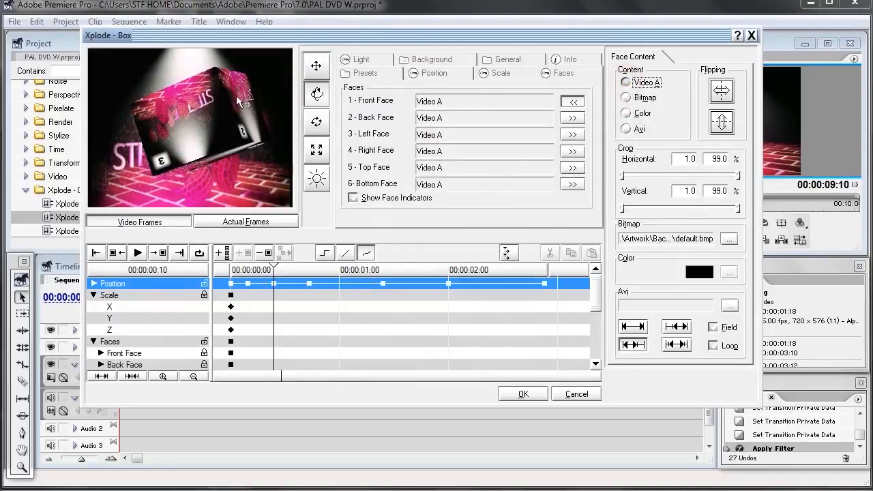
drag(215, 123, 215, 129)
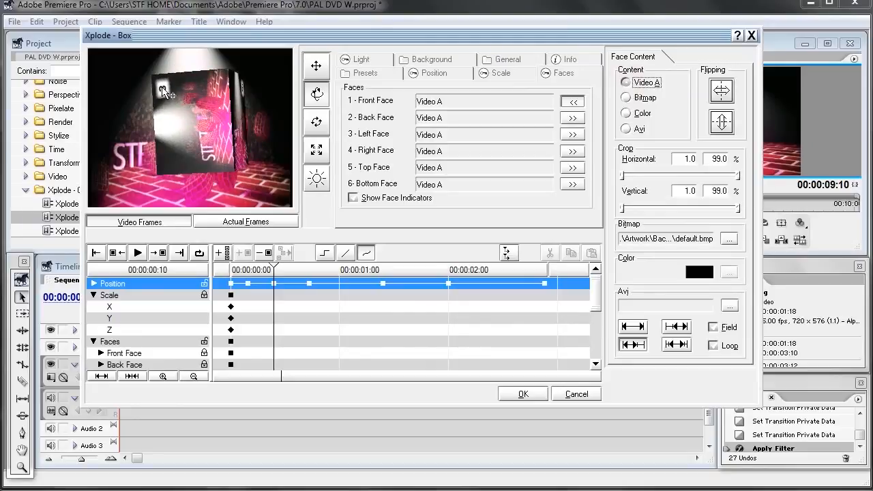
drag(220, 142, 210, 187)
drag(229, 108, 221, 163)
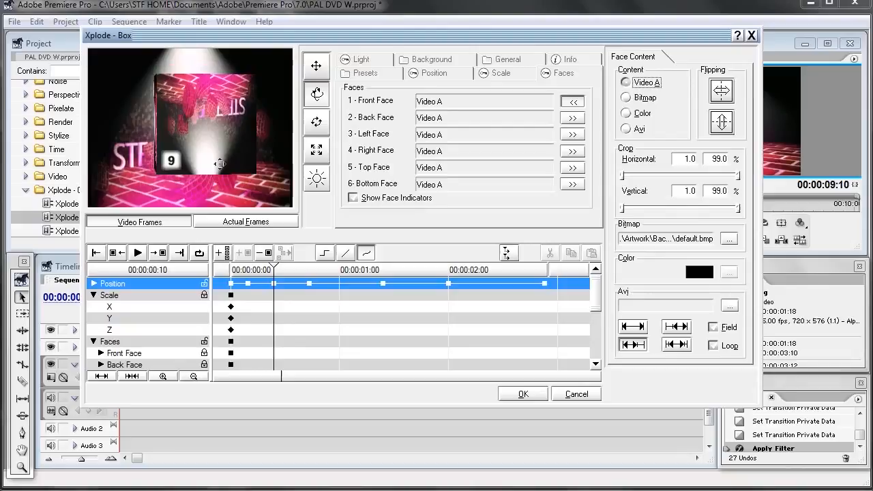
mouse_move(229, 129)
mouse_down()
mouse_move(224, 156)
mouse_move(220, 123)
mouse_up()
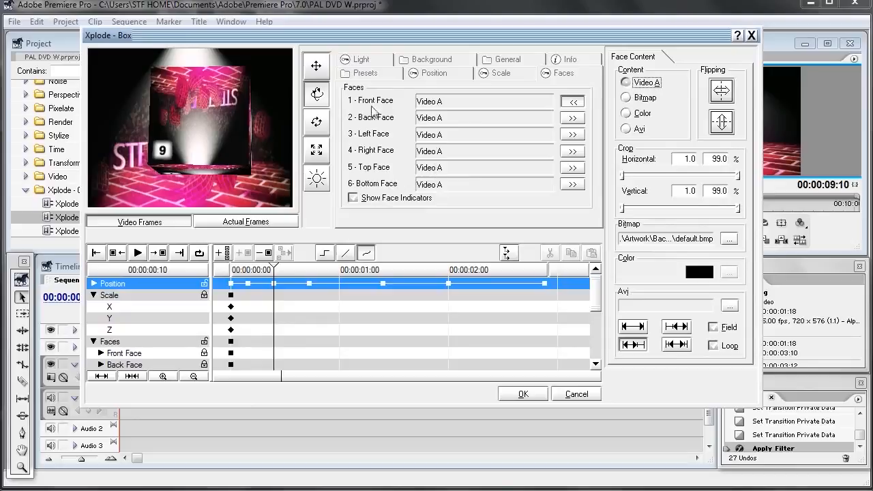
mouse_move(216, 121)
mouse_down()
mouse_move(212, 132)
mouse_move(217, 124)
mouse_up()
Set the Back Face content to Avi, tilt the box in the preview, and accept the Xplode - Box settings.
click(573, 120)
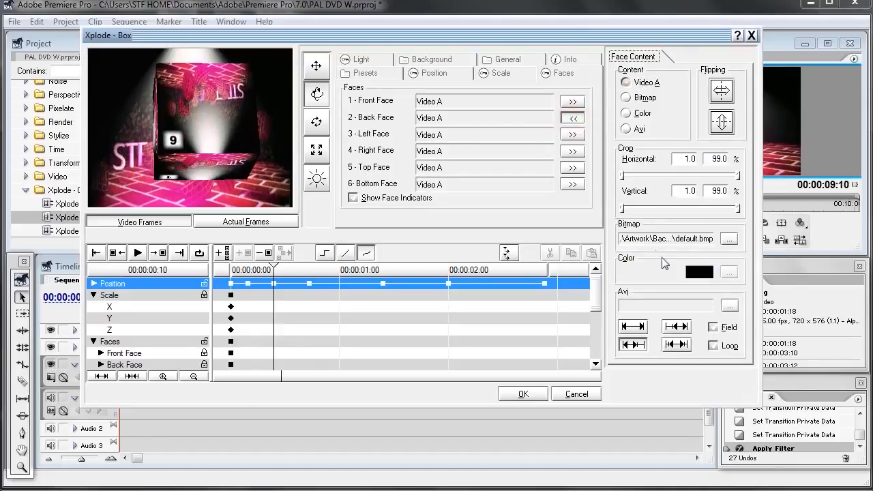
click(626, 130)
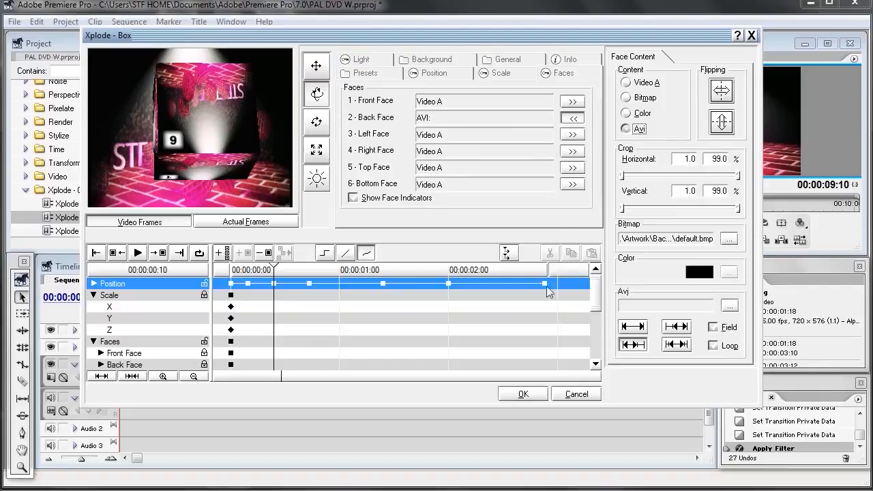
drag(223, 97, 324, 225)
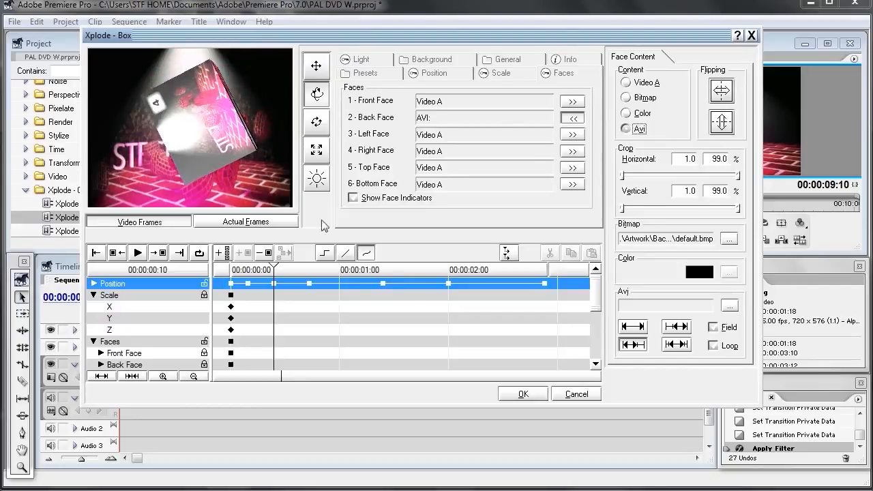
click(369, 253)
click(521, 395)
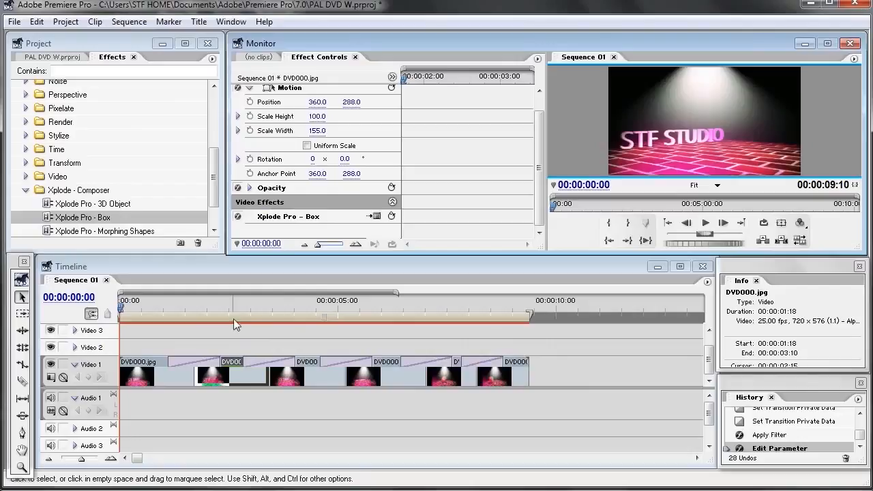
Preview the Box effect on the second clip at 00:00:02:18 and 00:00:02:08, and look over the available Xplode - Composer effects.
click(262, 308)
drag(263, 312, 238, 321)
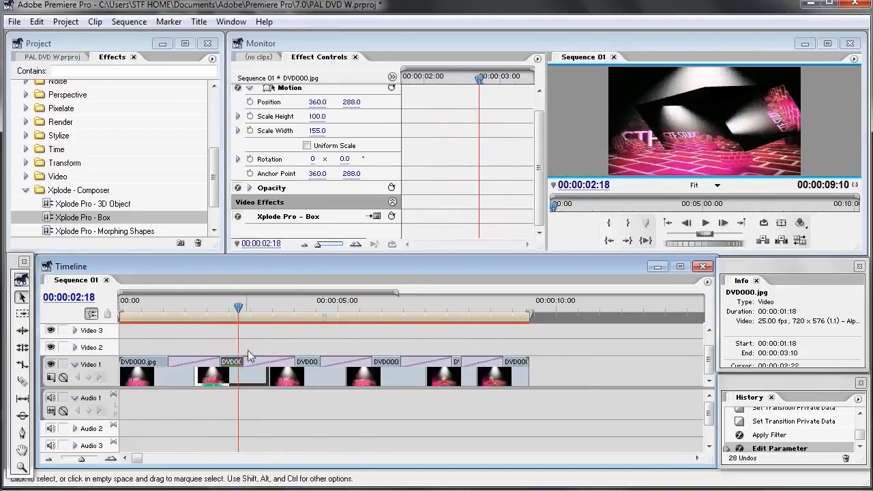
drag(239, 318, 220, 327)
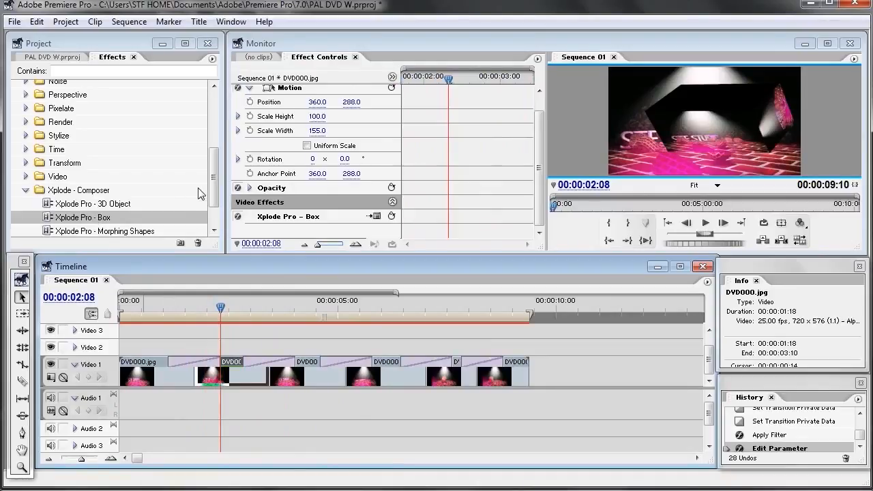
click(213, 230)
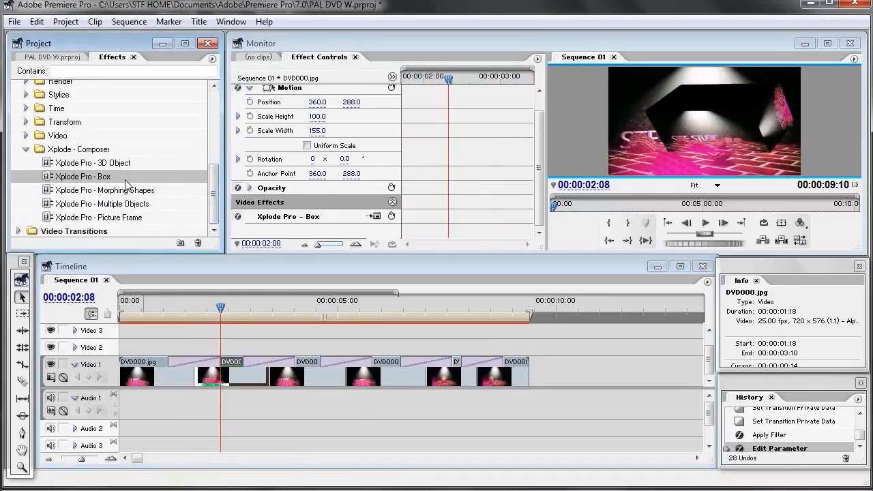
mouse_move(220, 200)
mouse_down()
mouse_move(231, 123)
mouse_move(217, 198)
mouse_up()
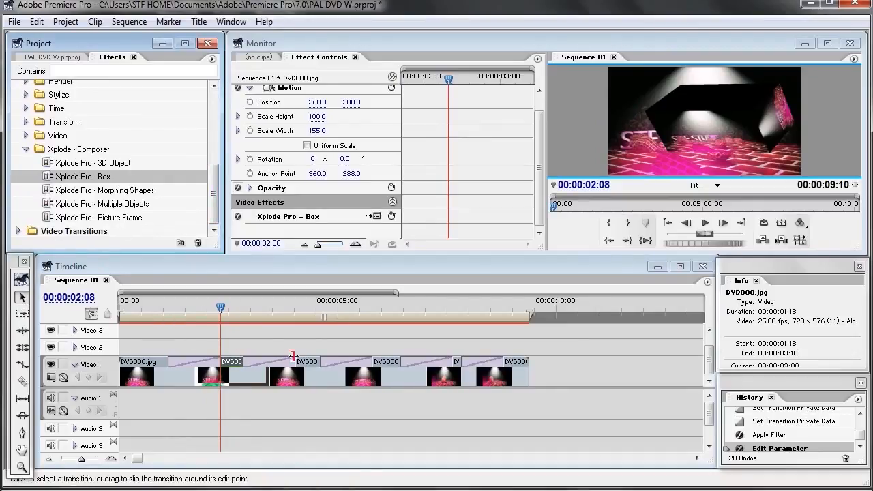
Review the settings of several Xplode transitions and a clip on Video 1, and preview the sequence at 00:00:04:11.
click(352, 360)
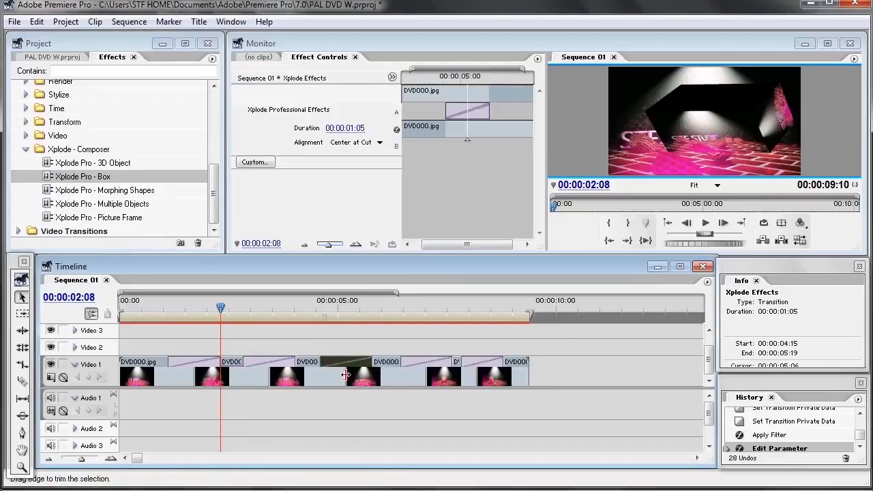
click(404, 378)
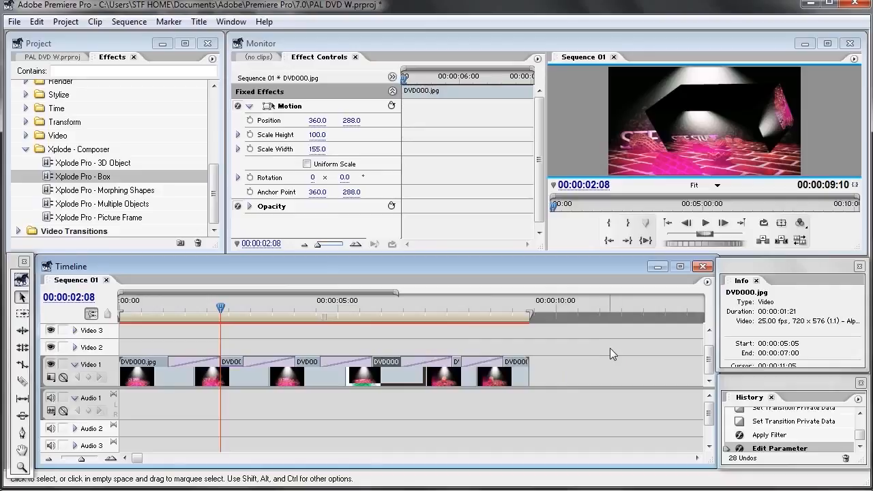
drag(215, 203, 219, 221)
click(539, 360)
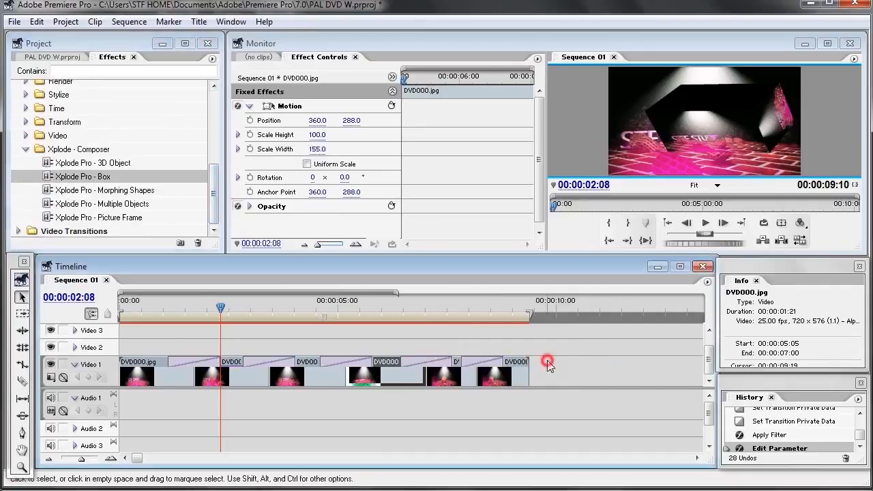
drag(217, 300, 315, 334)
click(272, 361)
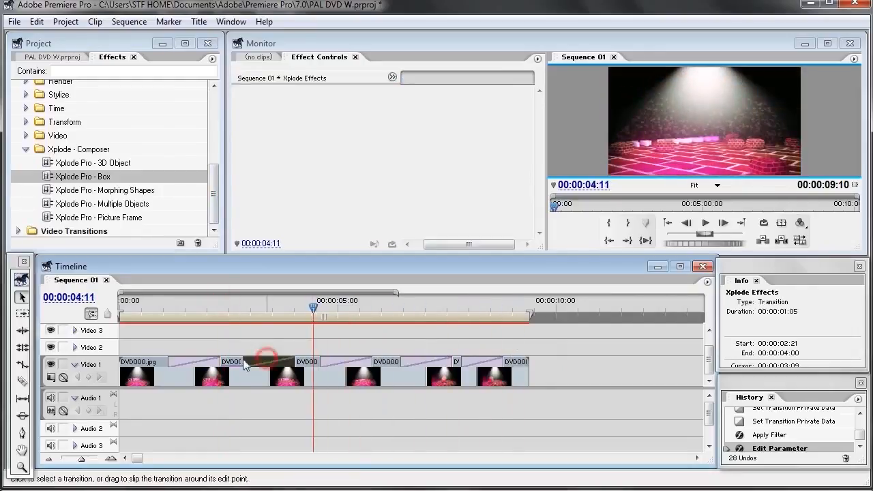
click(195, 361)
click(253, 147)
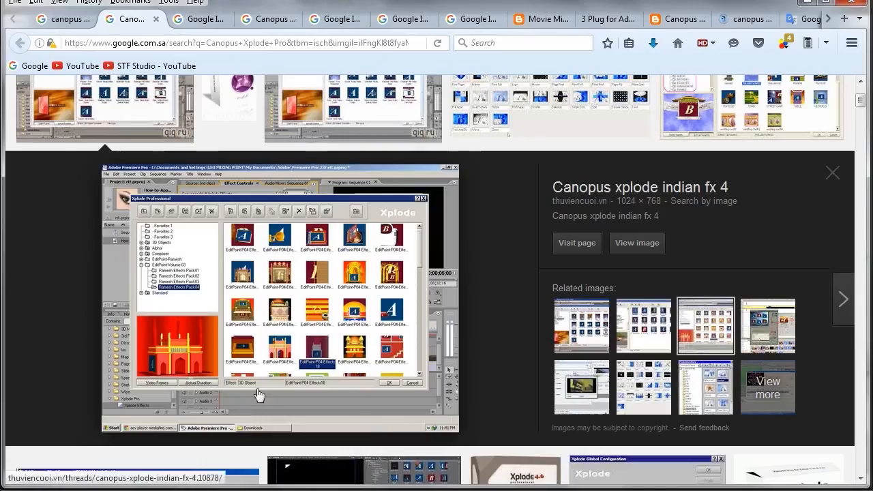
Look through the Canopus Xplode Pro image results, the XPlode Professional Pack 4.0 image and the plug-in blog in the web browser.
scroll(416, 247, up, 3)
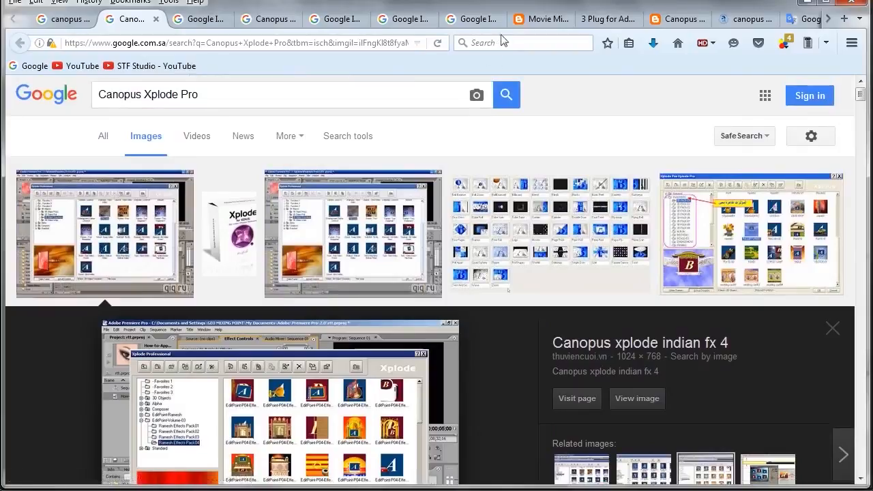
click(478, 19)
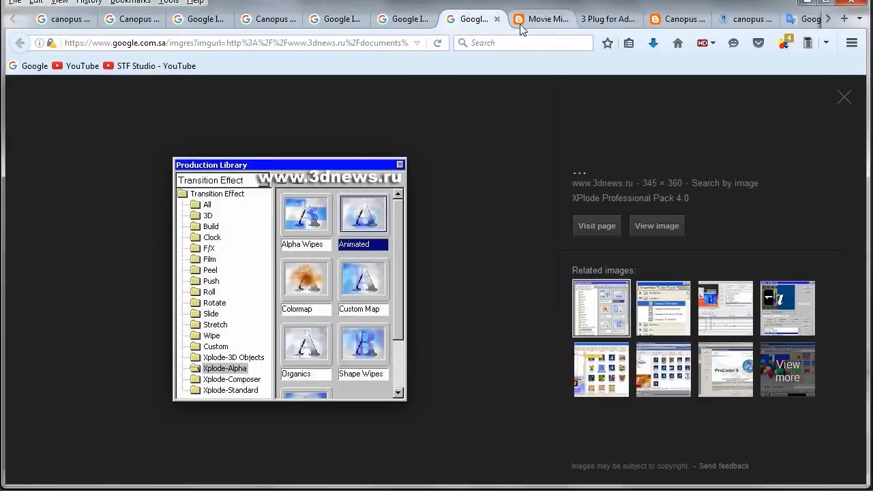
click(542, 20)
Open the STF Studio YouTube channel, glance at the canopus xplode pro search results, mute the channel's video, and return to Premiere Pro.
click(141, 66)
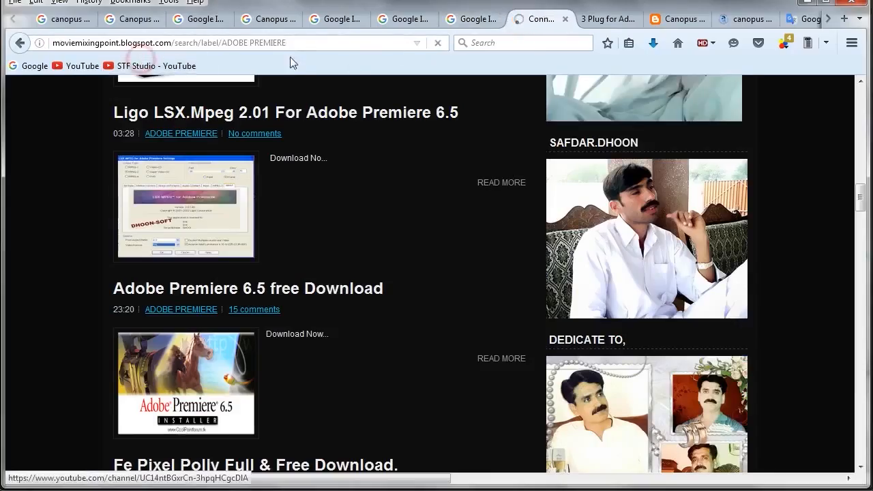
click(409, 20)
click(51, 19)
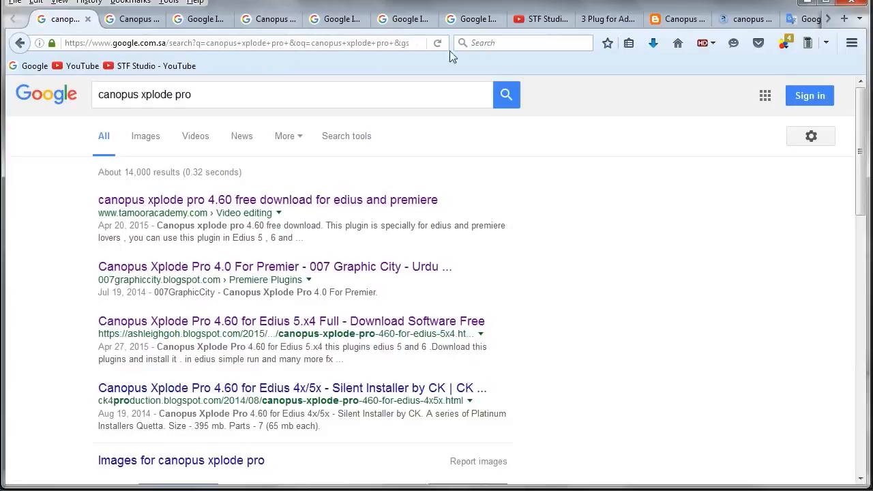
click(534, 20)
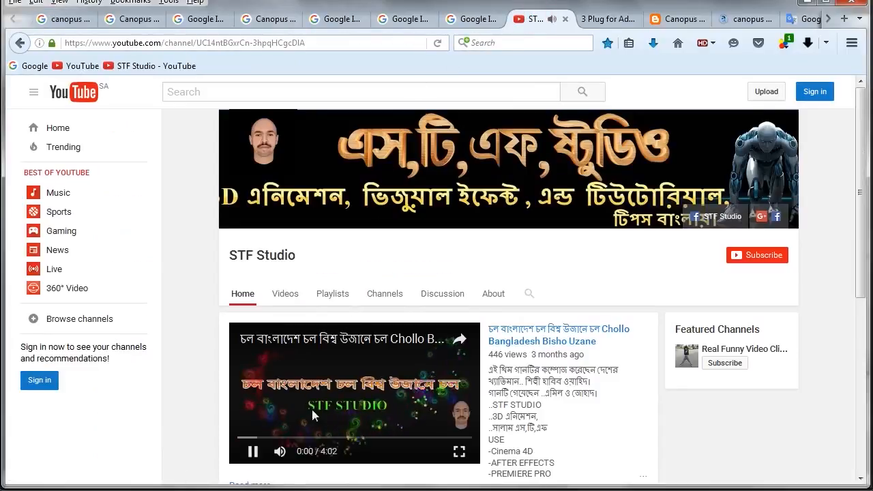
click(280, 450)
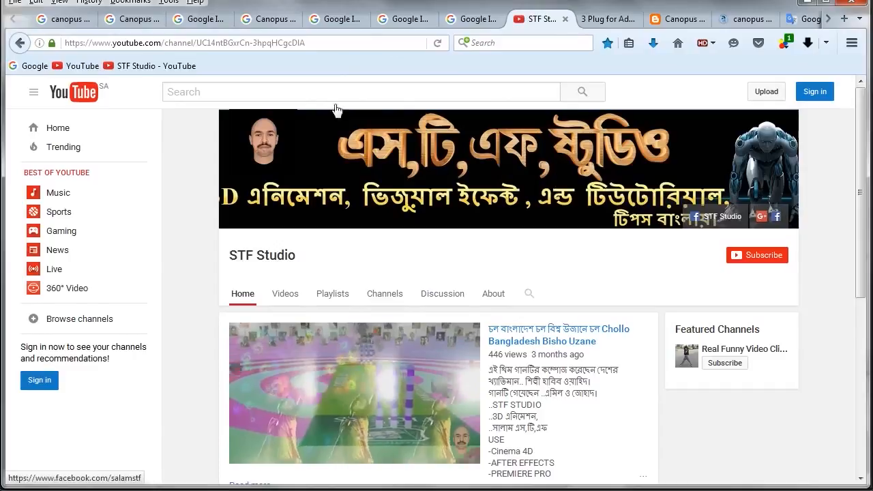
click(807, 6)
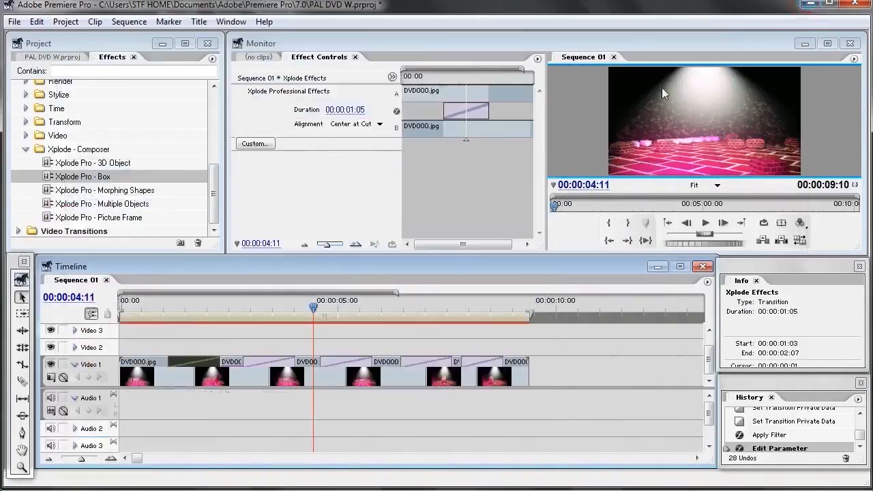
Scrub the sequence to 00:00:08:23 and deselect everything on the timeline.
click(536, 366)
drag(315, 307, 508, 408)
click(575, 370)
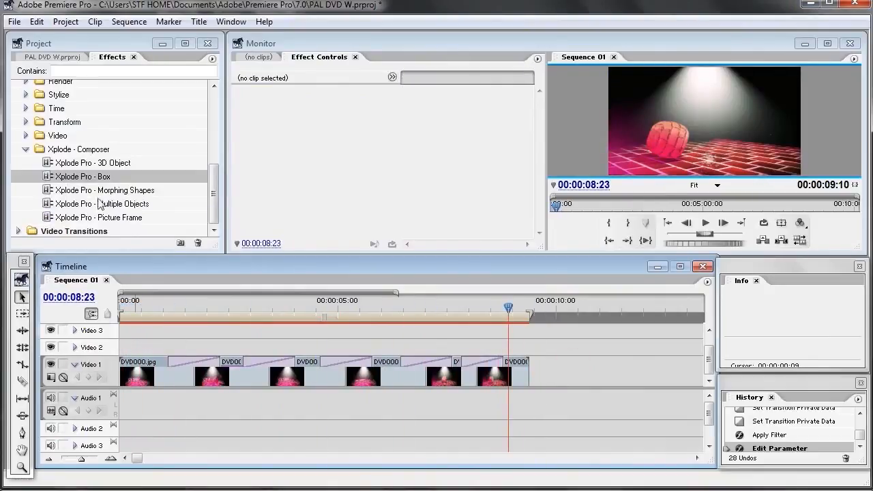
Import the audio file Finals DX.mp3 from the Format Factory folder on the Desktop into the project.
click(34, 57)
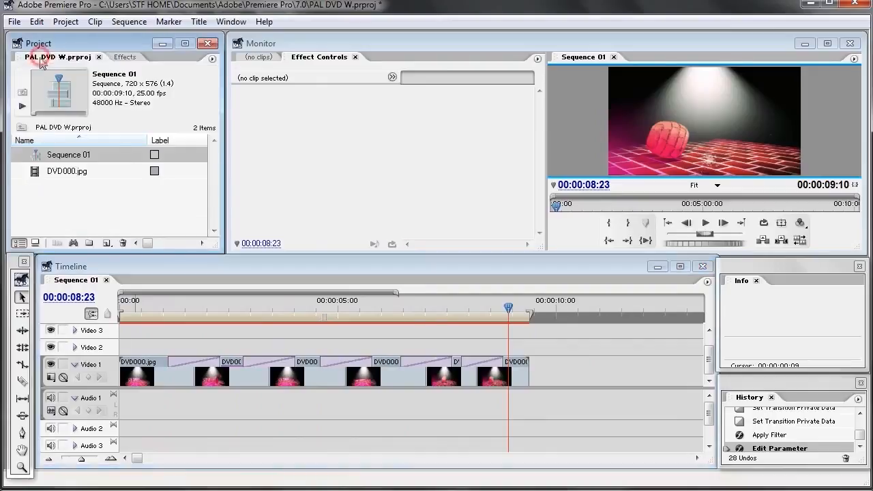
right_click(40, 197)
click(78, 261)
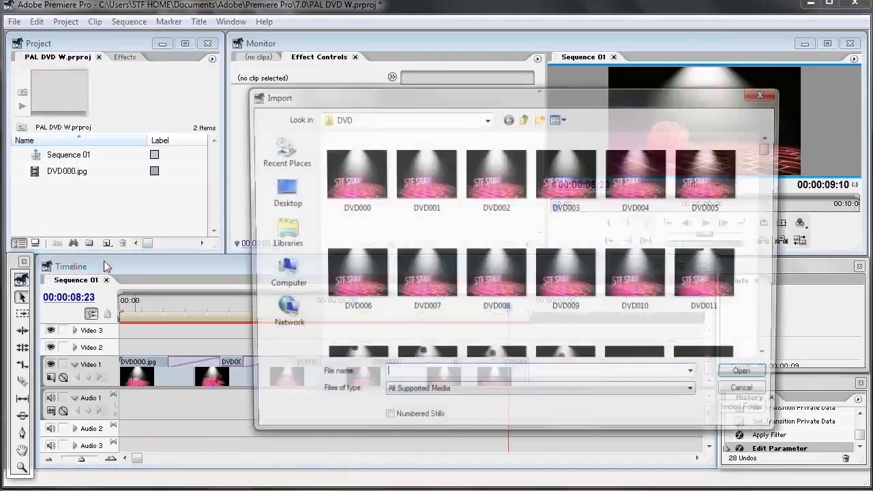
click(276, 189)
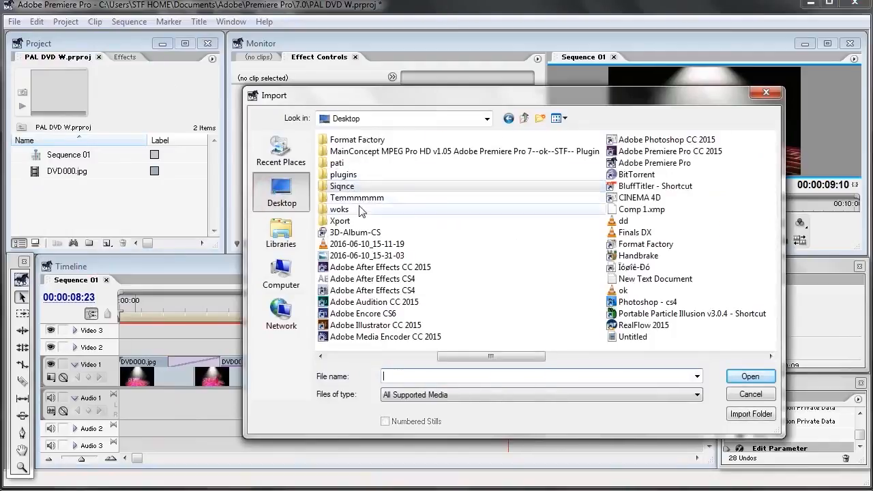
click(355, 210)
scroll(469, 254, left, 2)
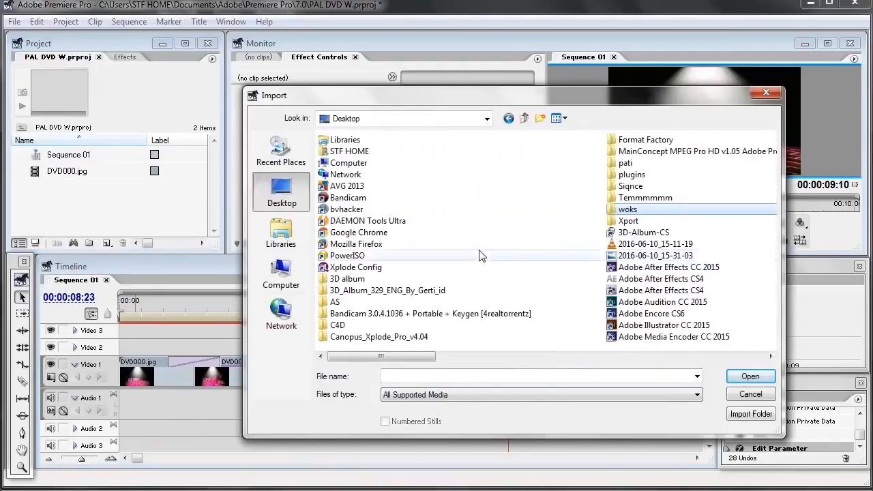
double_click(614, 141)
click(426, 172)
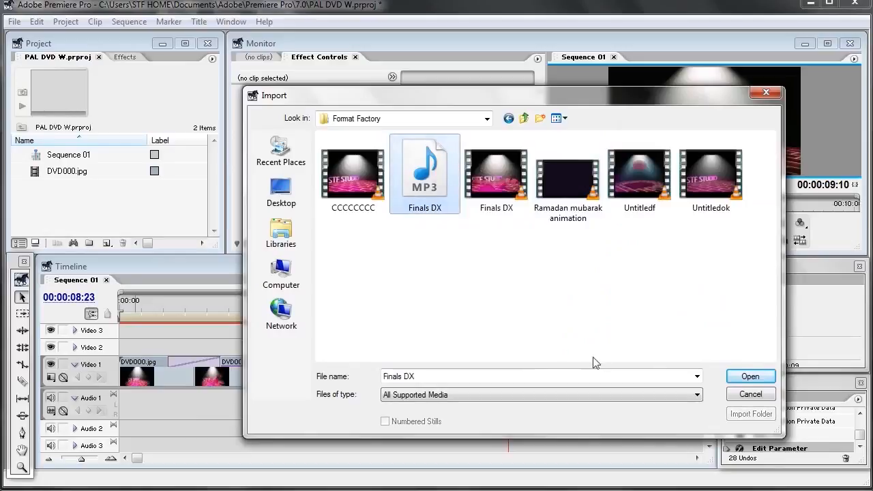
click(734, 379)
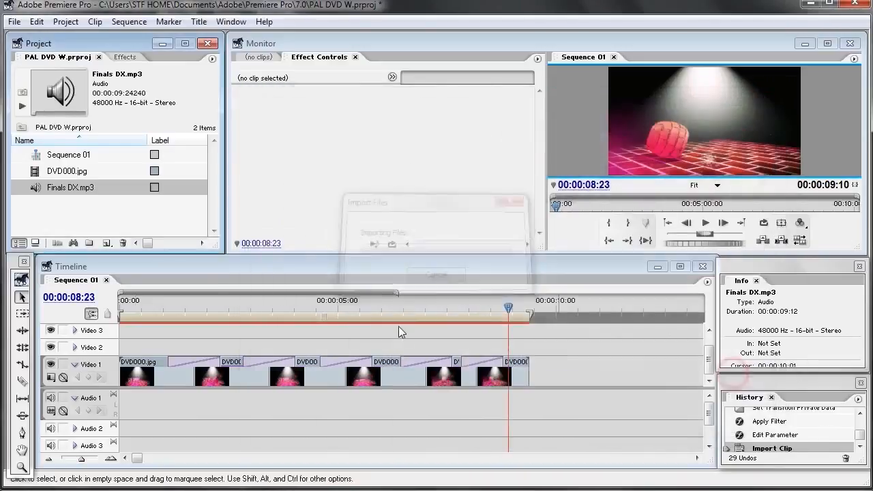
Place Finals DX.mp3 at the start of Audio 1 and trim its end to match the video's end, at a duration of 00:00:09:10.
drag(58, 196, 123, 401)
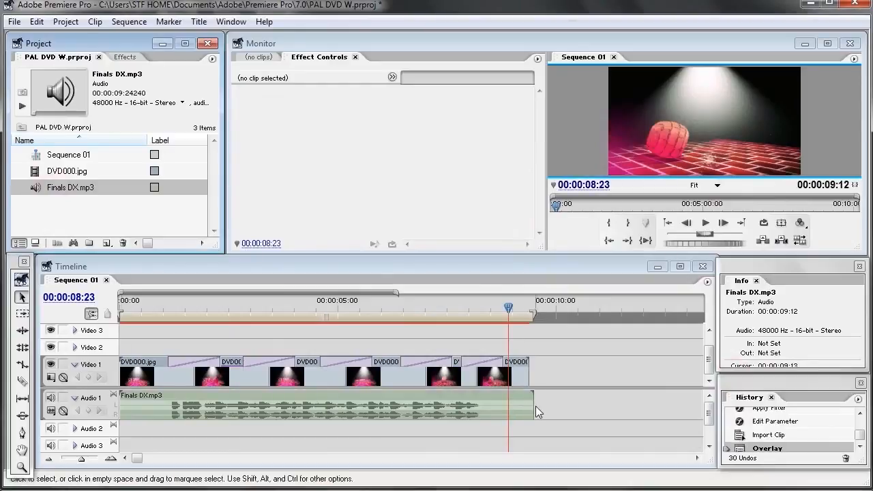
drag(533, 408, 528, 409)
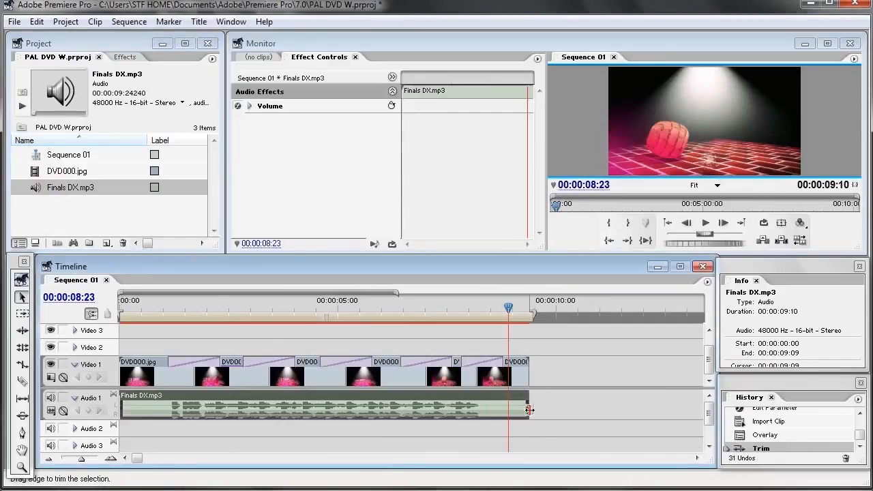
Deselect the audio clip and play the sequence from 00:00:00:00 to review the transitions together with Finals DX.mp3.
mouse_move(508, 308)
mouse_down()
mouse_move(530, 313)
mouse_move(516, 322)
mouse_up()
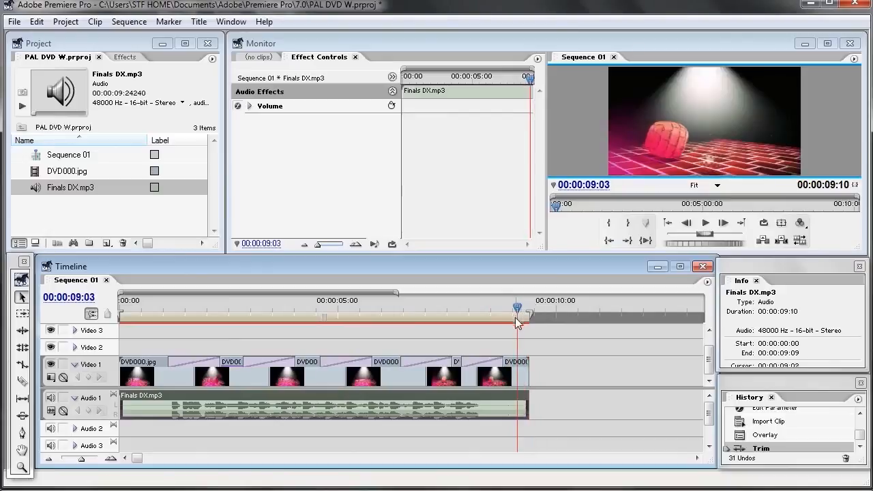
right_click(526, 405)
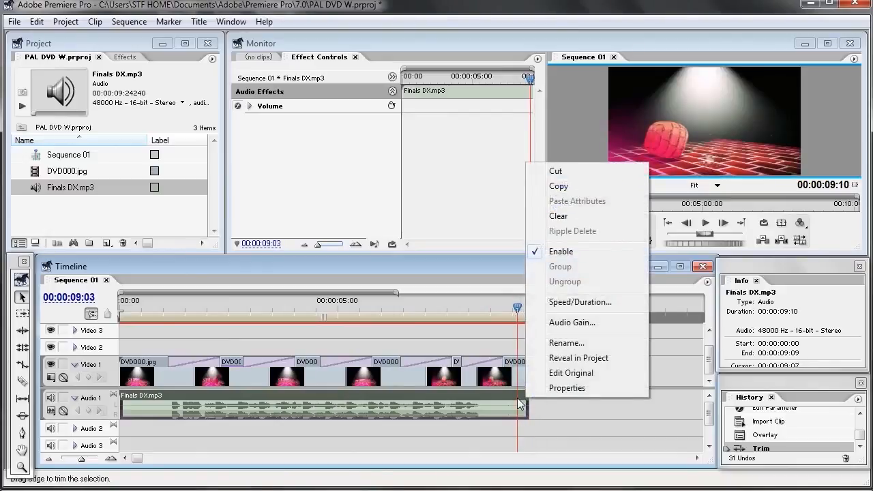
click(560, 422)
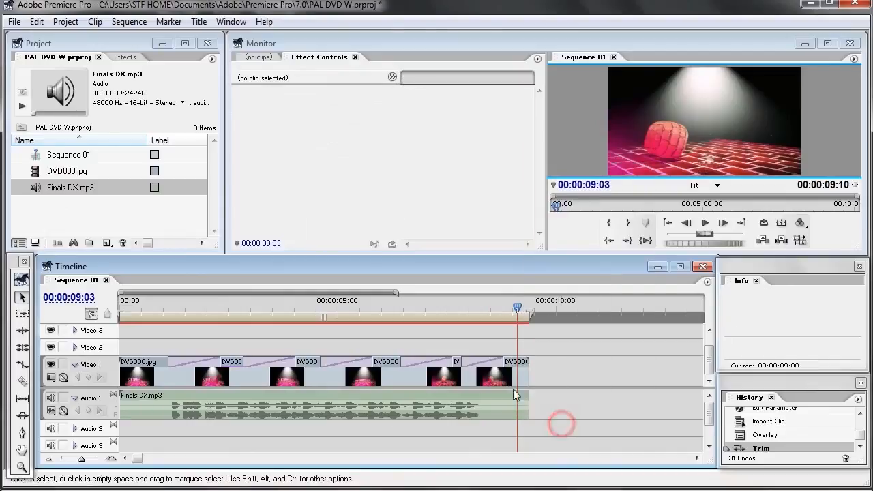
drag(518, 307, 115, 315)
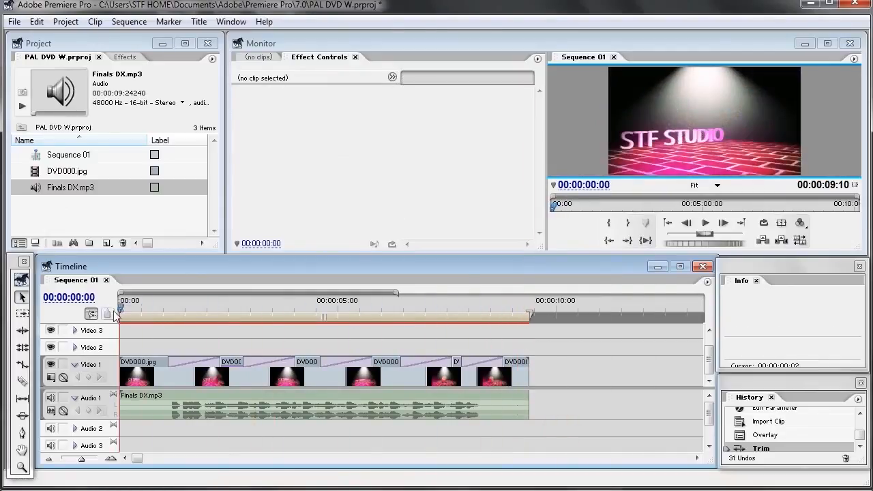
click(707, 223)
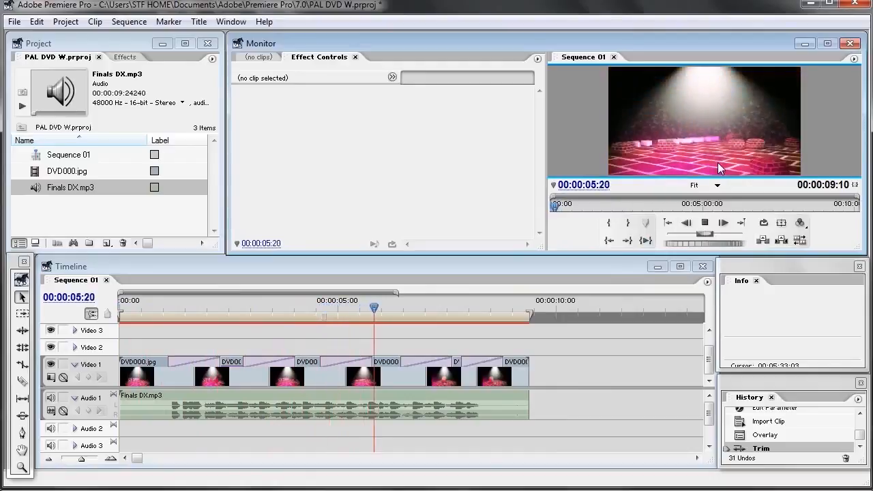
click(706, 223)
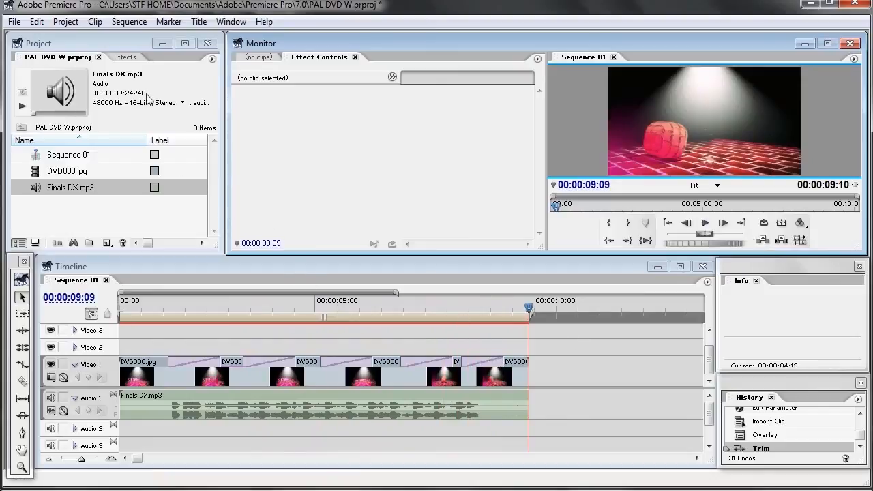
Examine the available Video Effects categories from 2d3 down to Xplode - Composer.
click(123, 57)
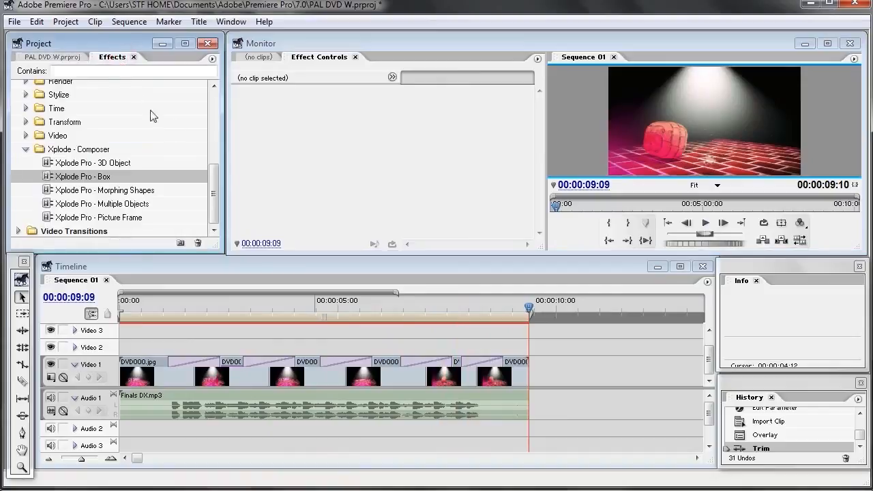
click(26, 149)
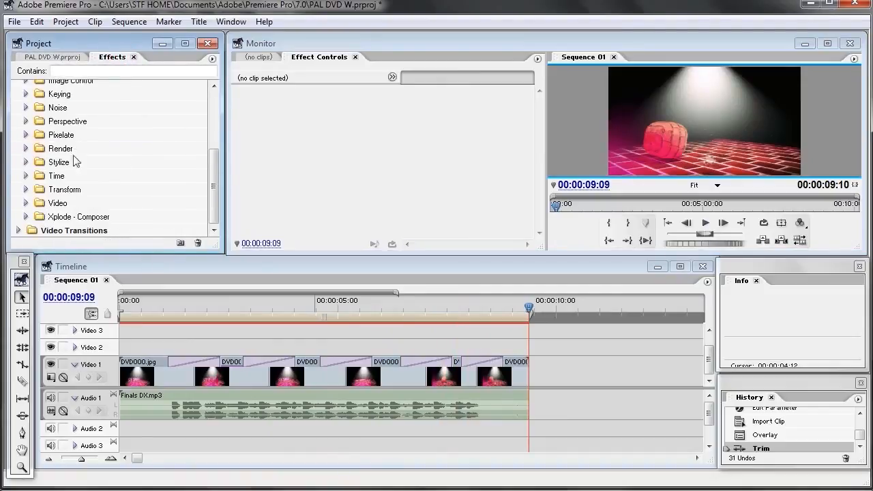
drag(208, 189, 217, 125)
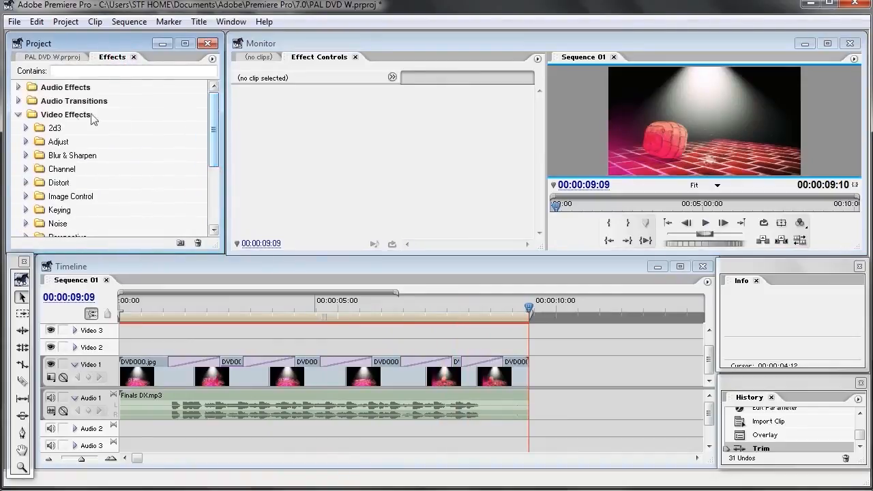
scroll(84, 199, down, 1)
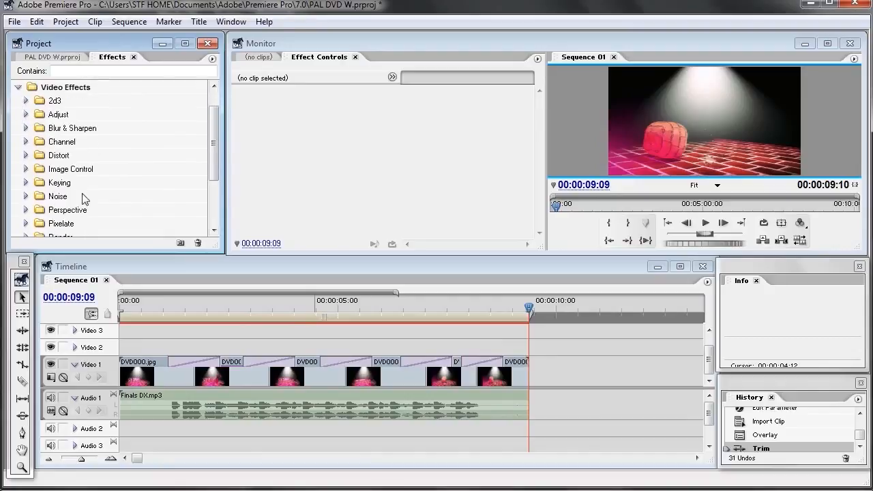
scroll(85, 196, down, 3)
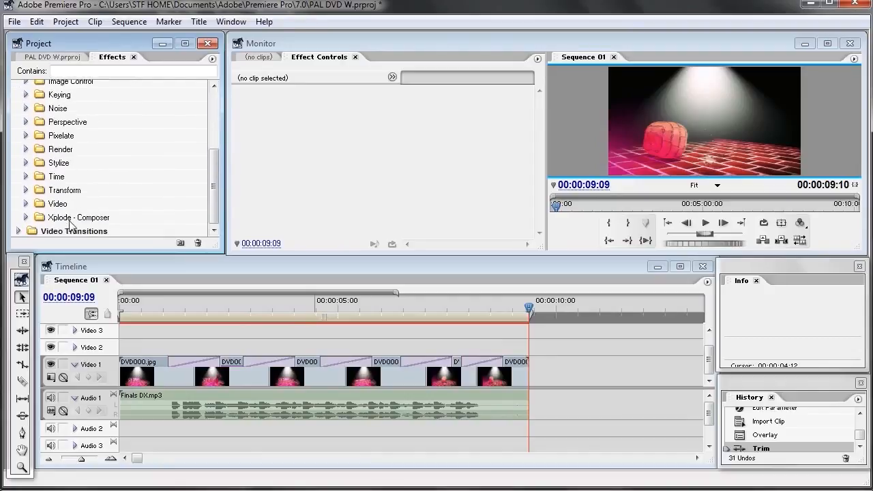
click(72, 219)
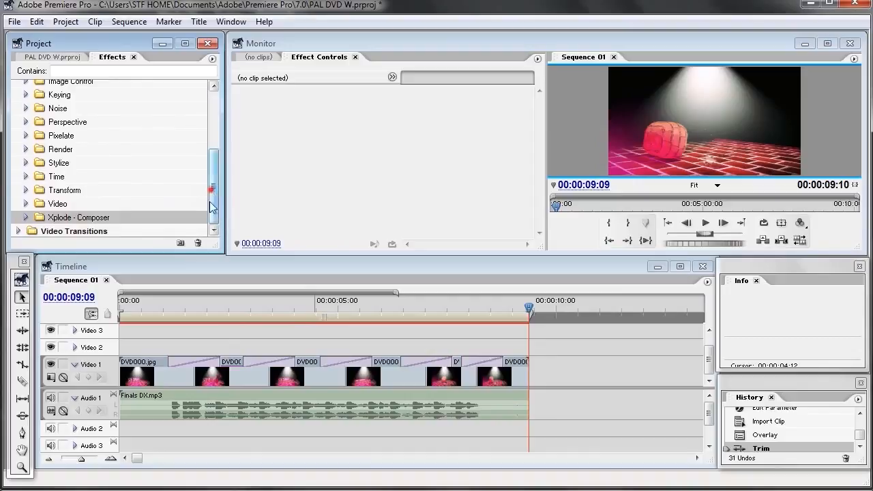
Examine the Video Transitions categories, including the Xplode folders and the transitions inside Stretch.
click(18, 231)
scroll(132, 209, down, 2)
scroll(132, 209, down, 5)
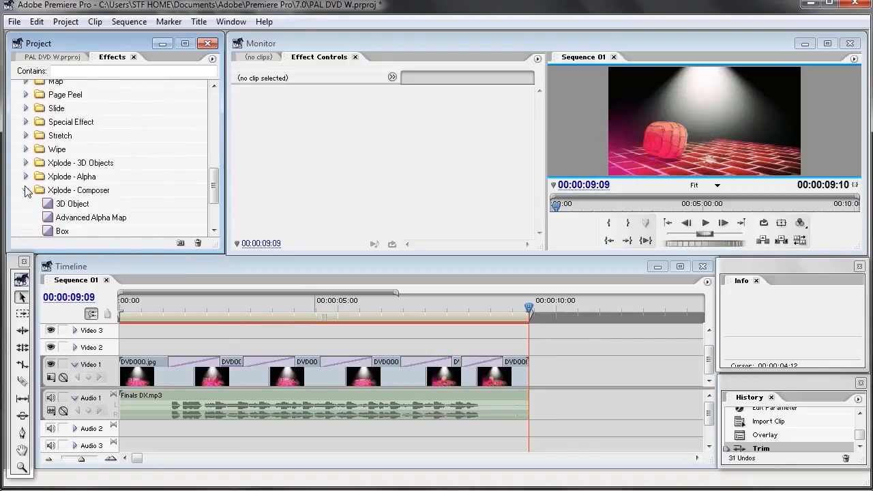
click(26, 190)
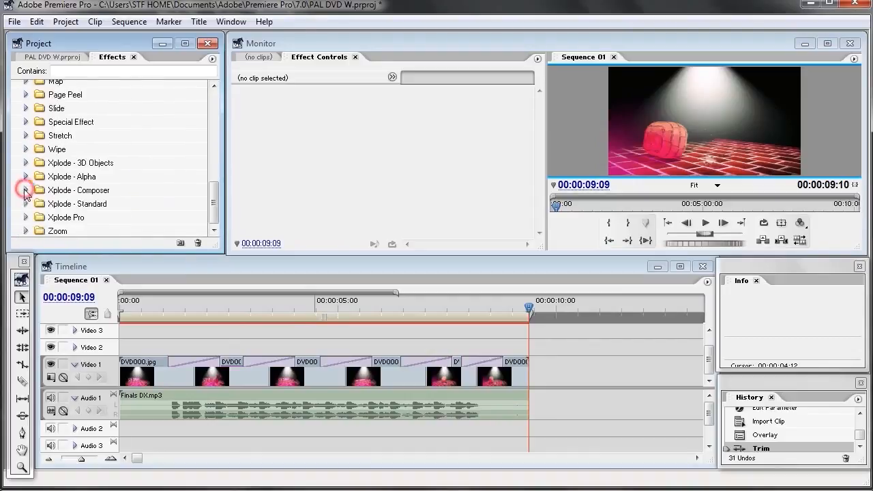
click(50, 163)
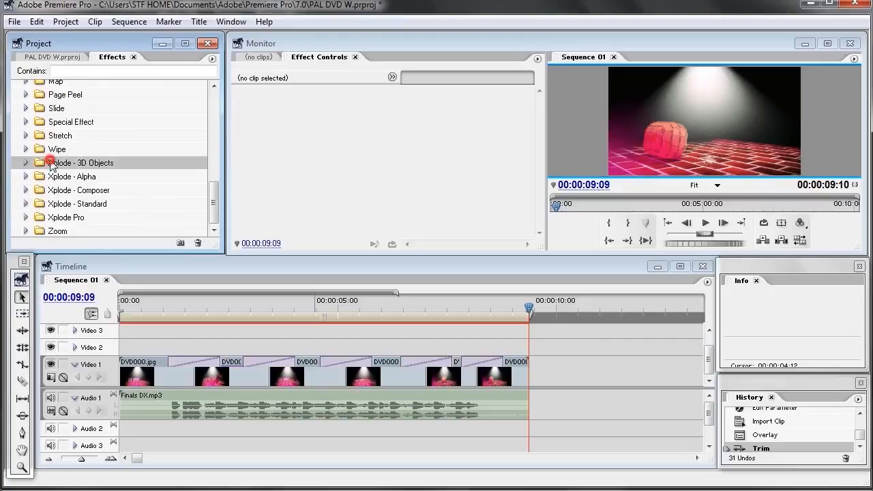
click(26, 135)
click(70, 175)
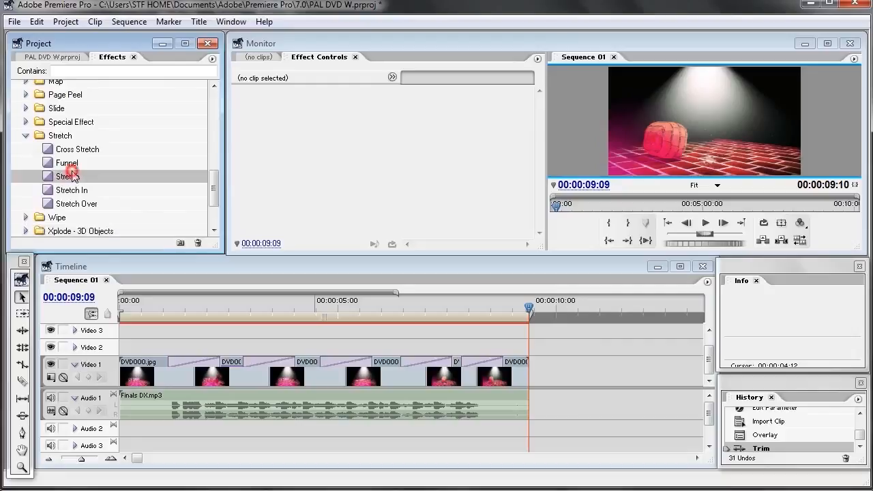
Look back over the Video Effects categories, such as Keying and Blur & Sharpen, and collapse the Video Effects folder.
scroll(70, 164, up, 3)
scroll(70, 157, up, 1)
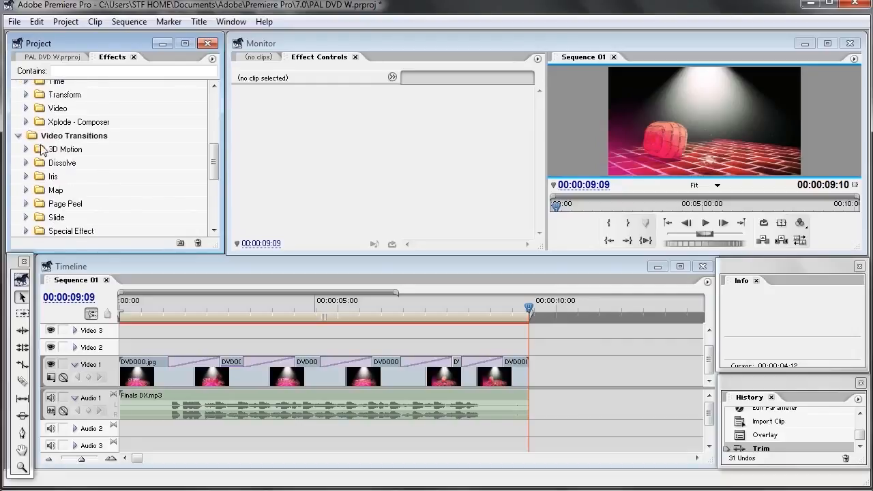
scroll(35, 121, up, 5)
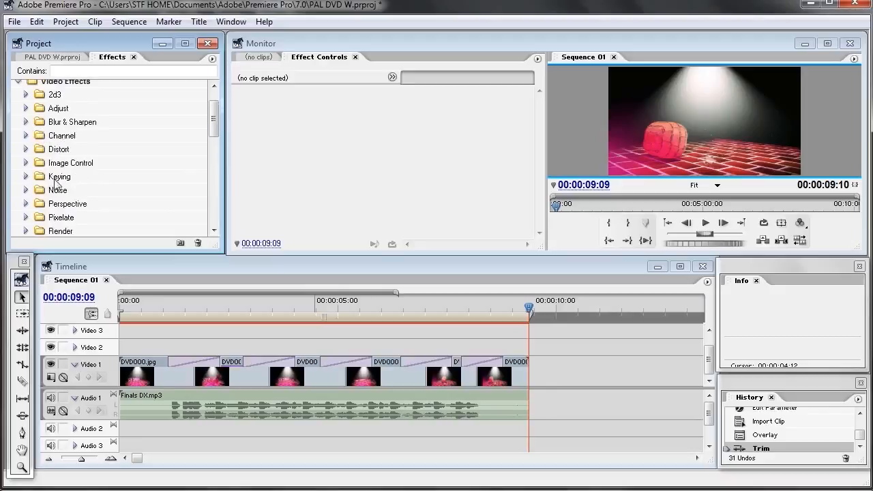
click(60, 174)
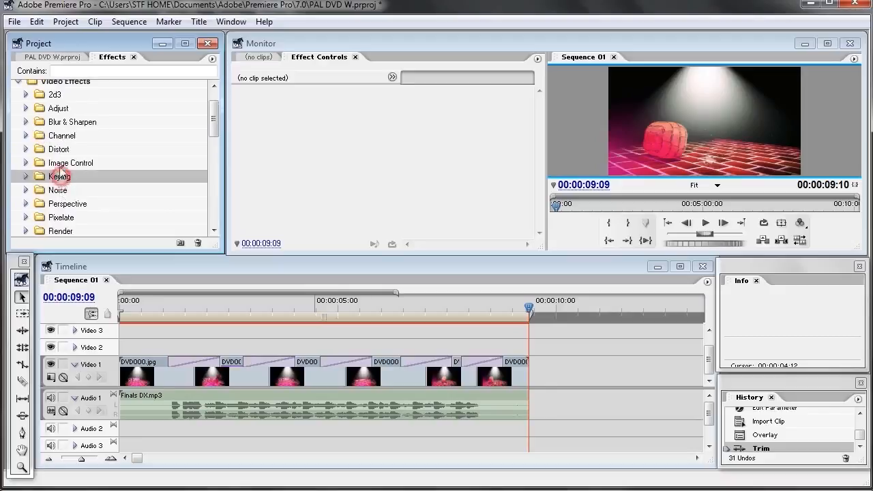
click(53, 125)
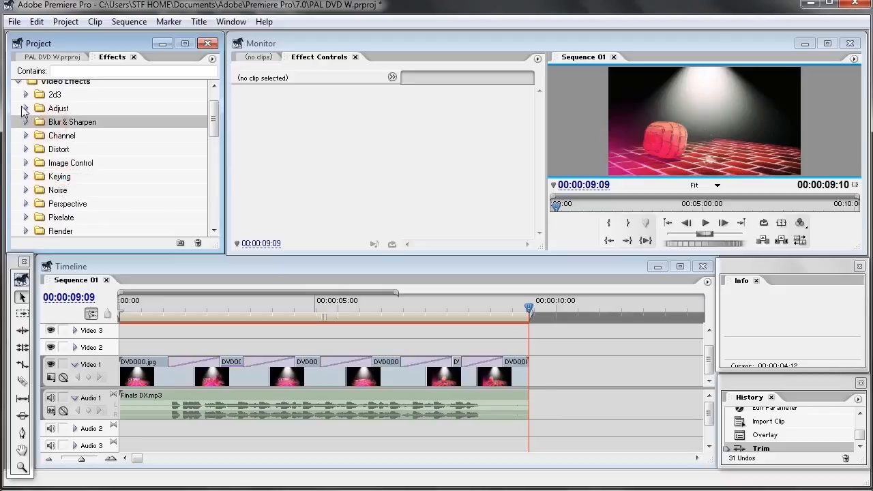
scroll(59, 151, up, 1)
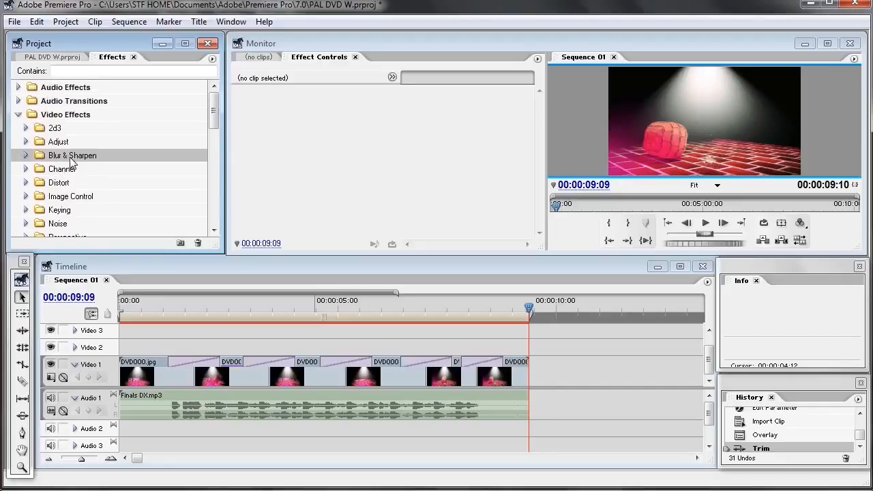
click(18, 115)
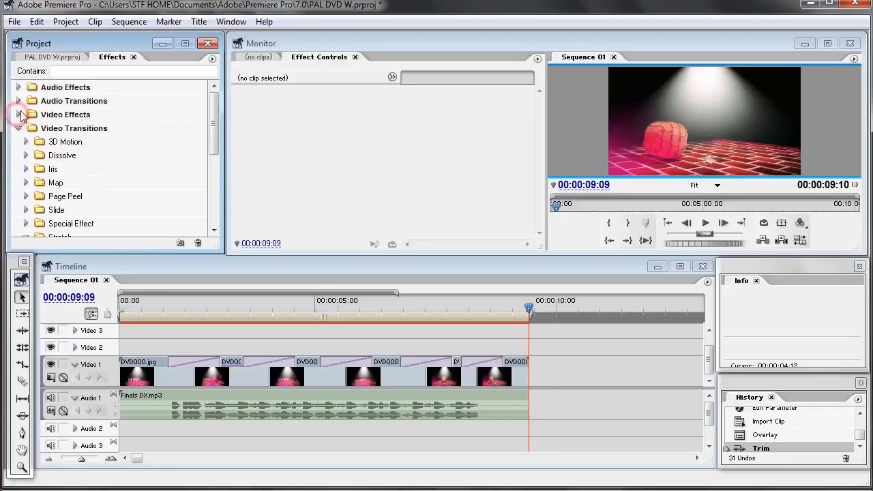
Expand Audio Transitions and its Crossfade folder to examine the available audio transitions.
click(18, 101)
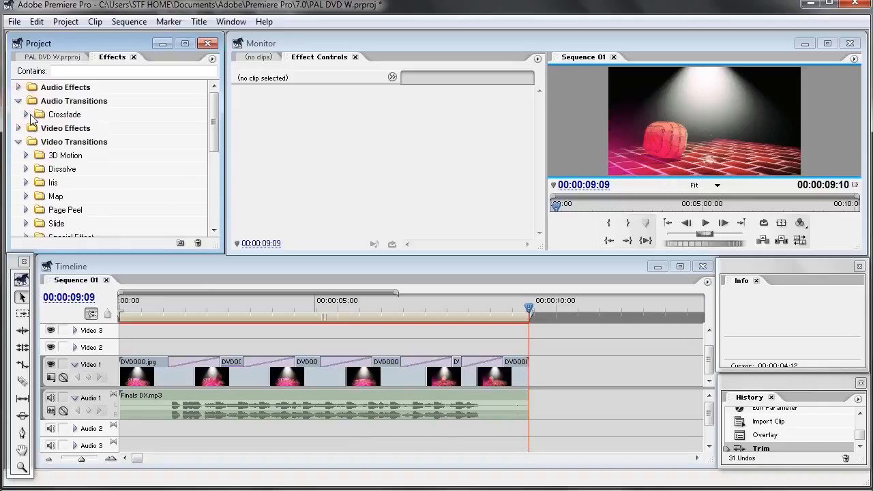
click(30, 116)
click(26, 115)
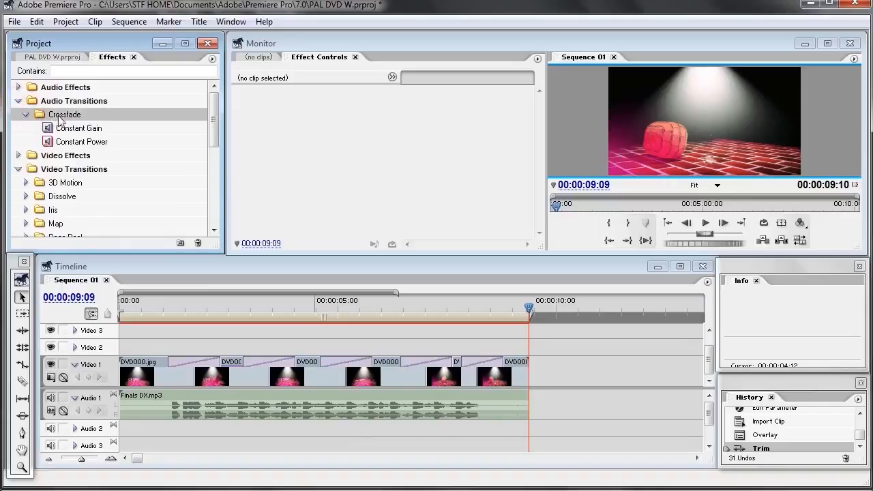
Try to apply the EQ effect from the 5.1 audio effects to the Finals DX.mp3 clip on Audio 1.
click(18, 87)
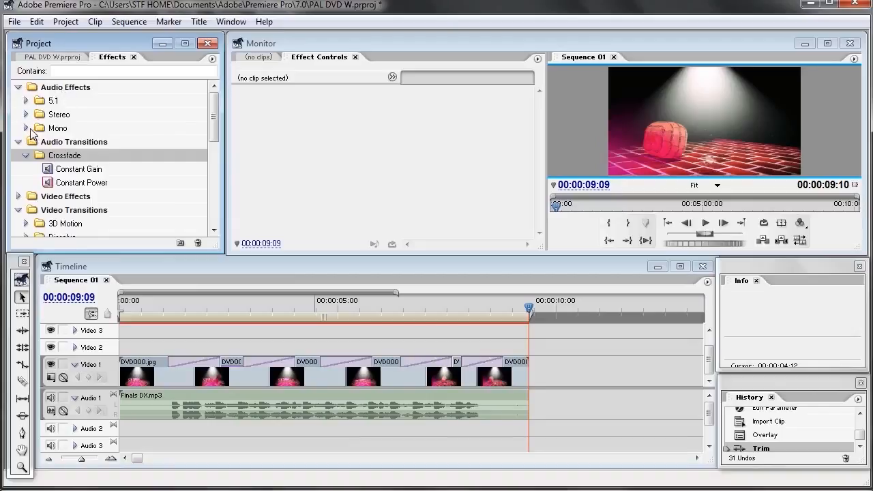
click(26, 100)
scroll(85, 183, down, 2)
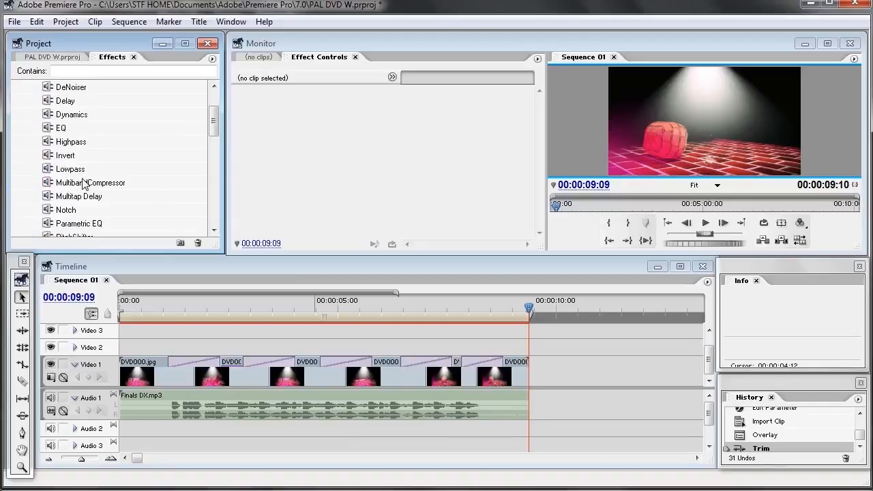
click(68, 130)
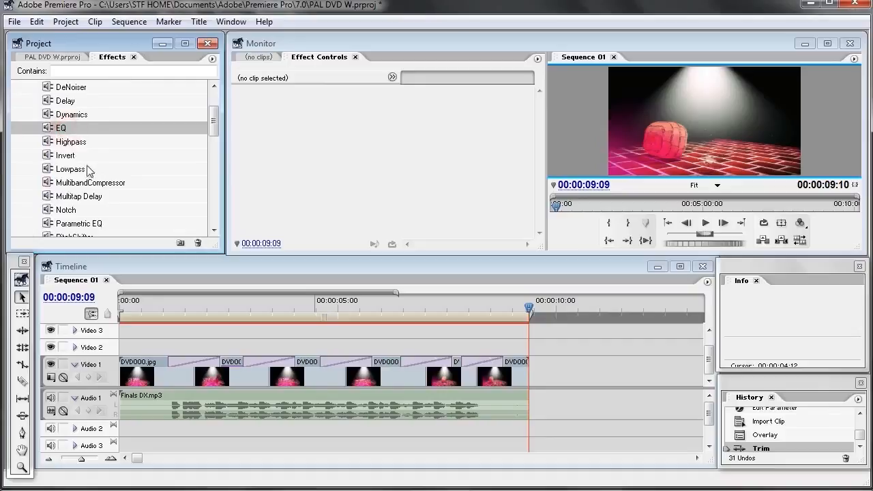
click(62, 143)
drag(58, 127, 239, 406)
click(239, 407)
drag(62, 130, 227, 407)
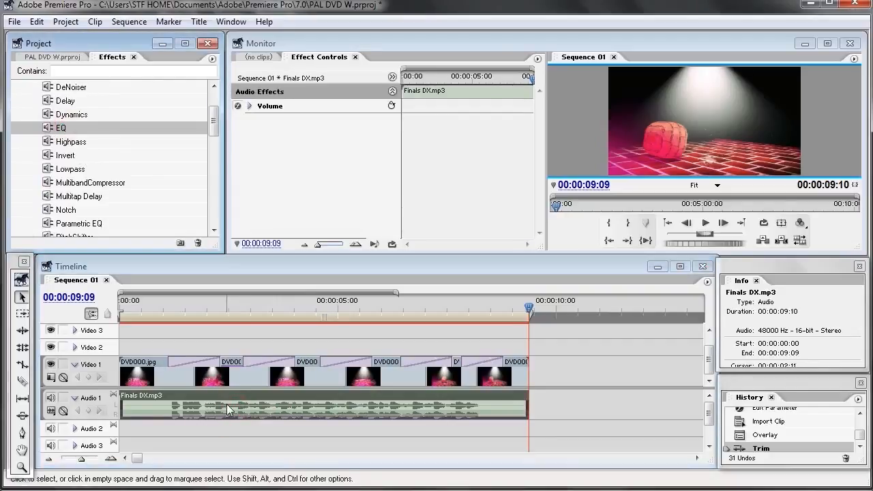
drag(61, 133, 173, 407)
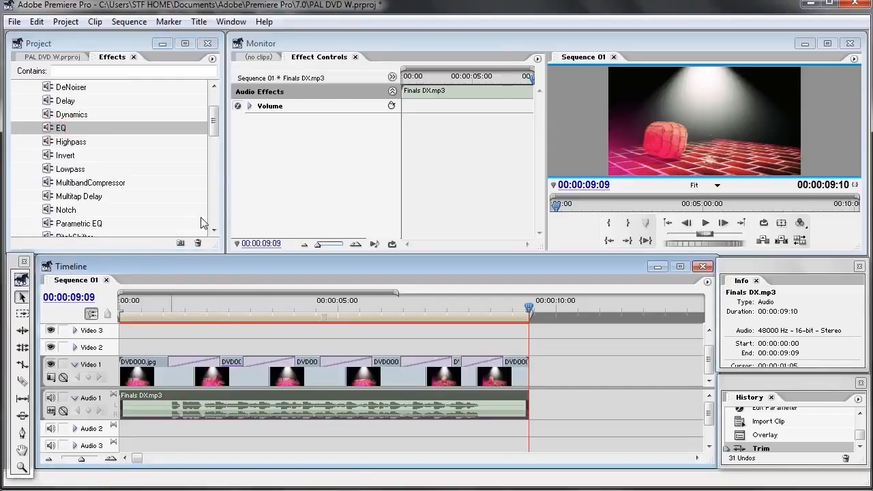
Expand the Volume settings of the Finals DX.mp3 clip and keep the clip selected on Audio 1.
click(249, 106)
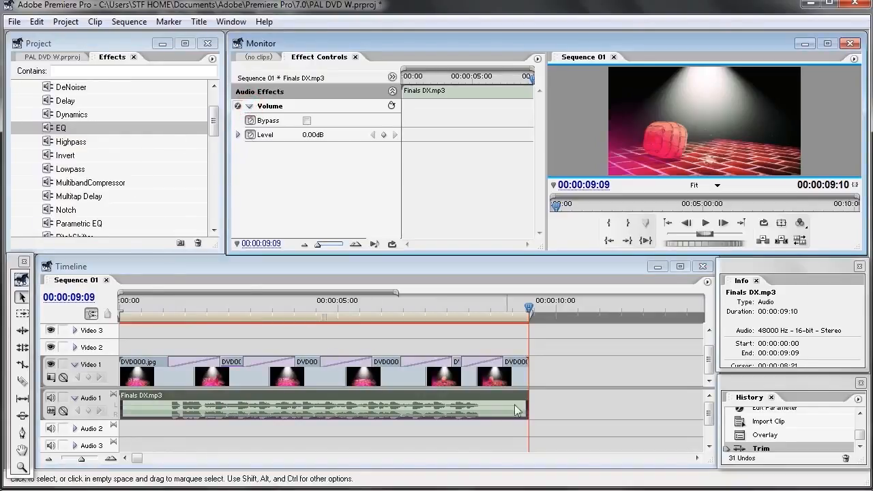
click(550, 409)
click(451, 410)
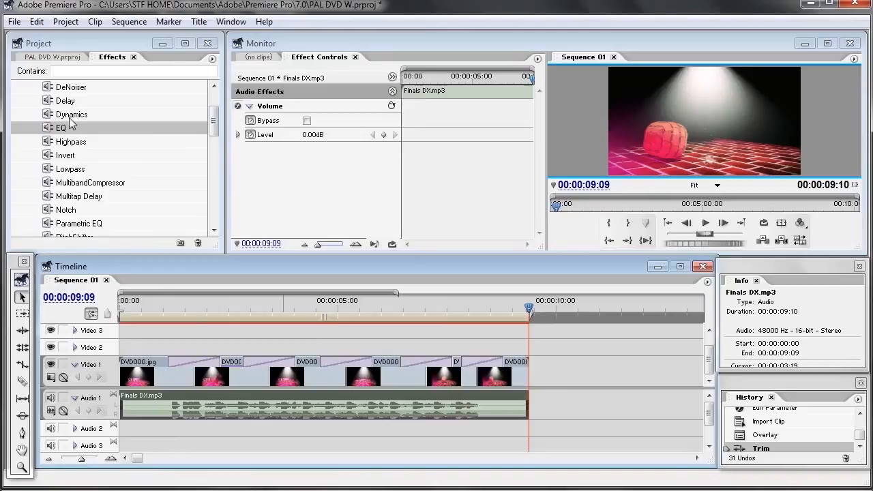
click(80, 142)
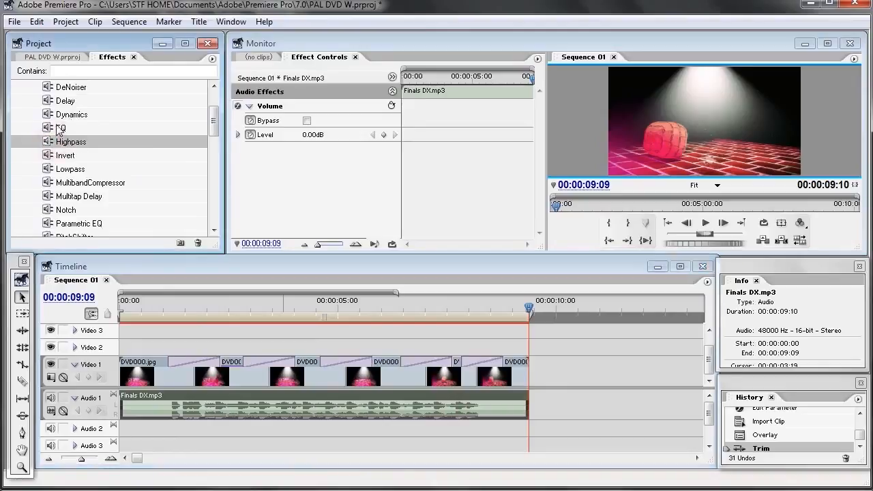
Apply the EQ effect from the Stereo audio effects to the Finals DX.mp3 clip on Audio 1.
scroll(58, 143, up, 2)
click(26, 101)
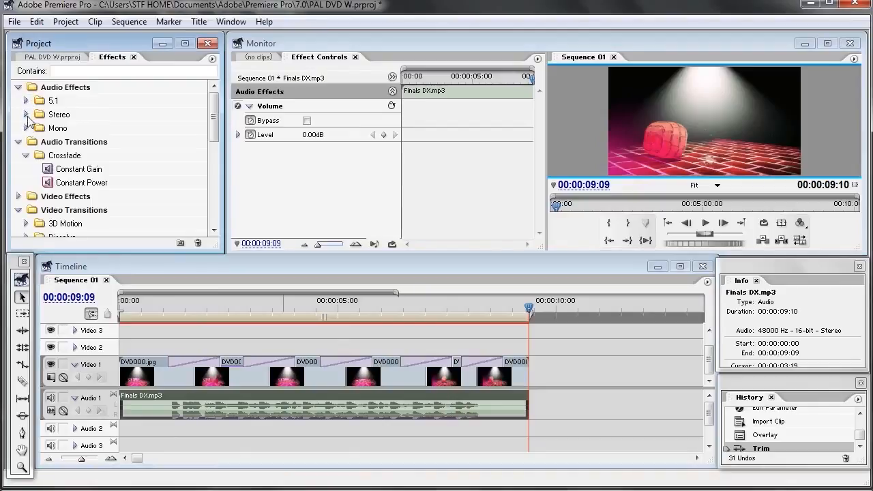
click(27, 115)
click(57, 156)
drag(62, 223, 294, 407)
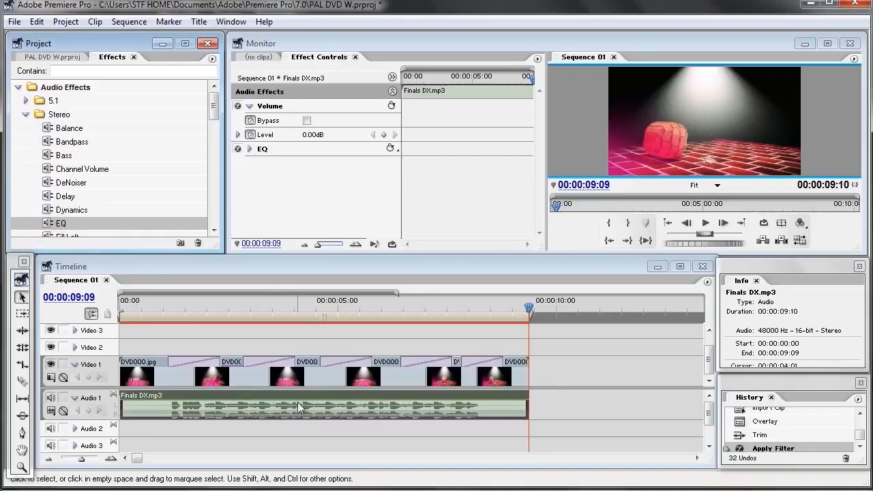
Play the sequence from about the three-second mark to preview the Finals DX.mp3 audio with EQ.
drag(529, 309, 256, 309)
click(705, 225)
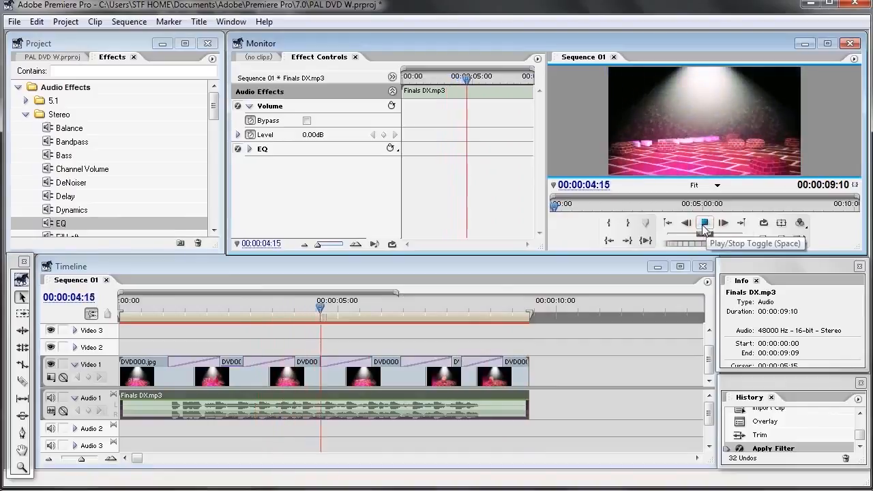
click(706, 225)
Expand the EQ effect and its individual parameters for the Finals DX.mp3 clip, and enable the EQ's Bypass.
click(249, 149)
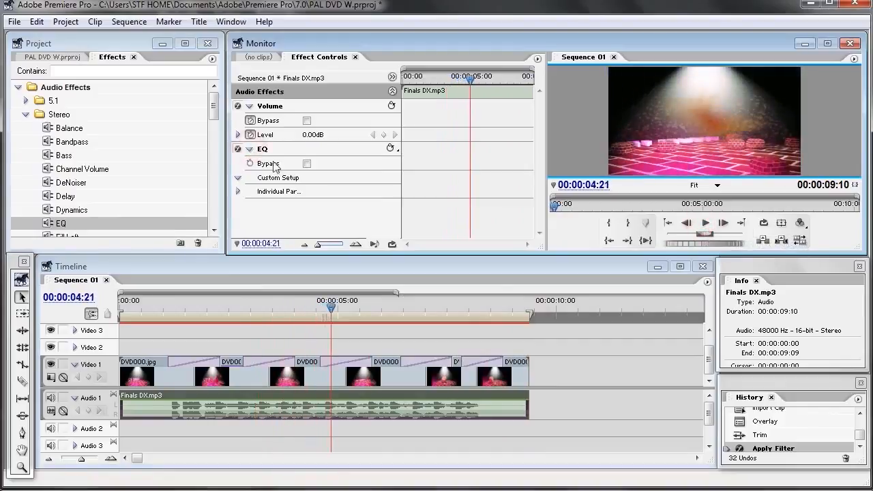
click(239, 191)
mouse_move(538, 136)
mouse_down()
mouse_move(524, 212)
mouse_move(540, 134)
mouse_up()
click(307, 164)
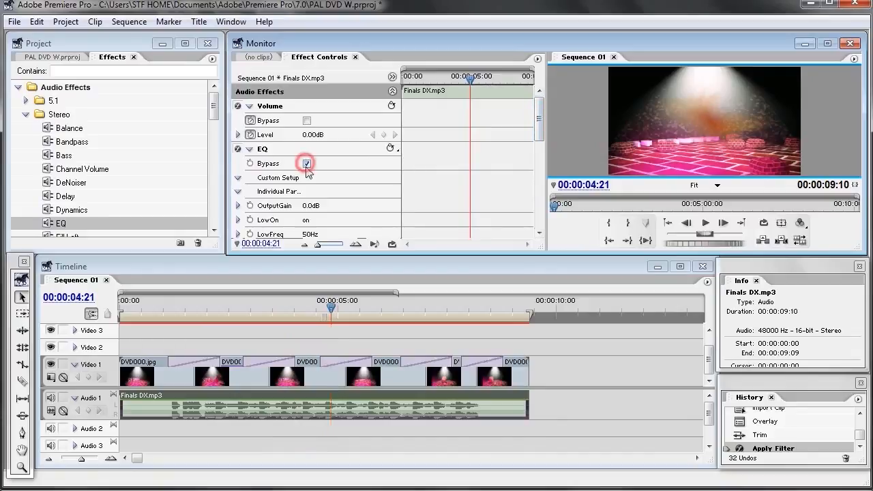
Play the sequence with the EQ bypassed and look through the EQ's individual parameters.
click(703, 223)
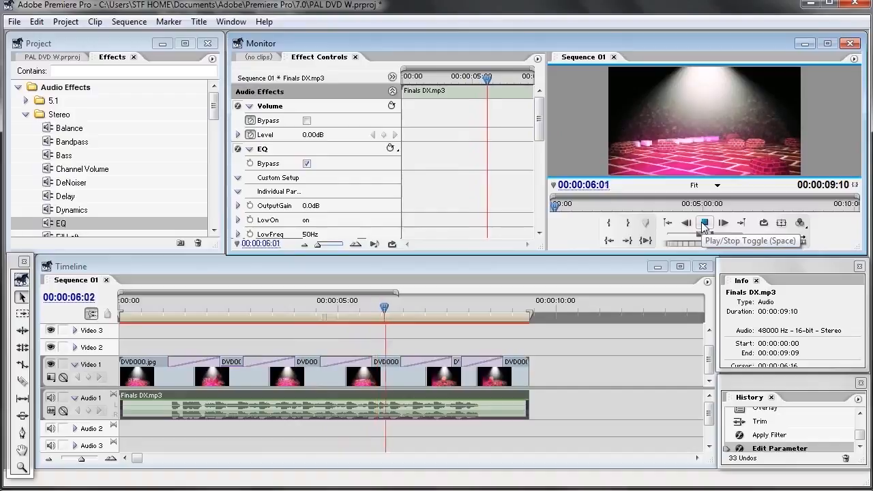
drag(540, 131, 542, 178)
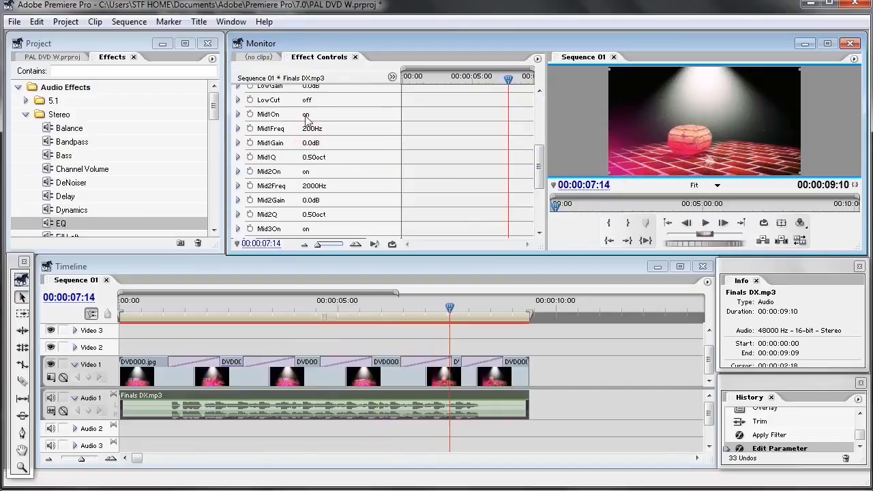
scroll(367, 150, up, 4)
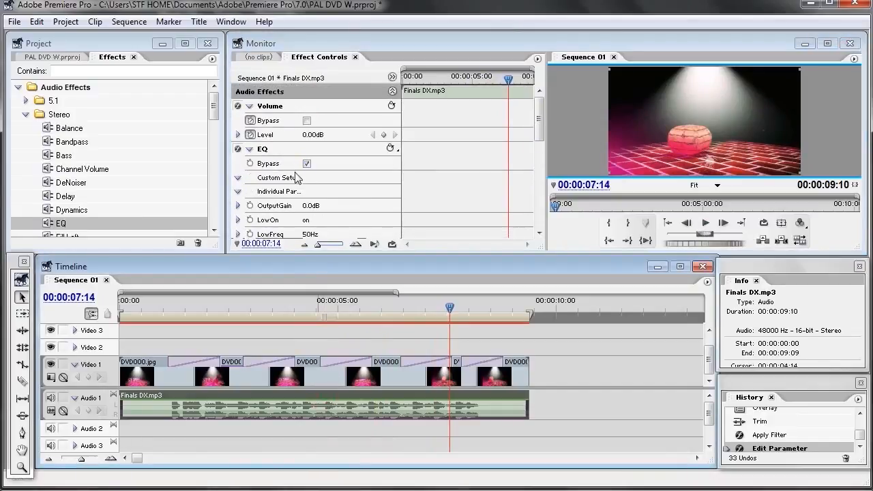
Collapse the Stereo and Audio Effects folders, deselect the audio clip and move the playhead to the sequence's end at 00:00:09:11.
click(30, 116)
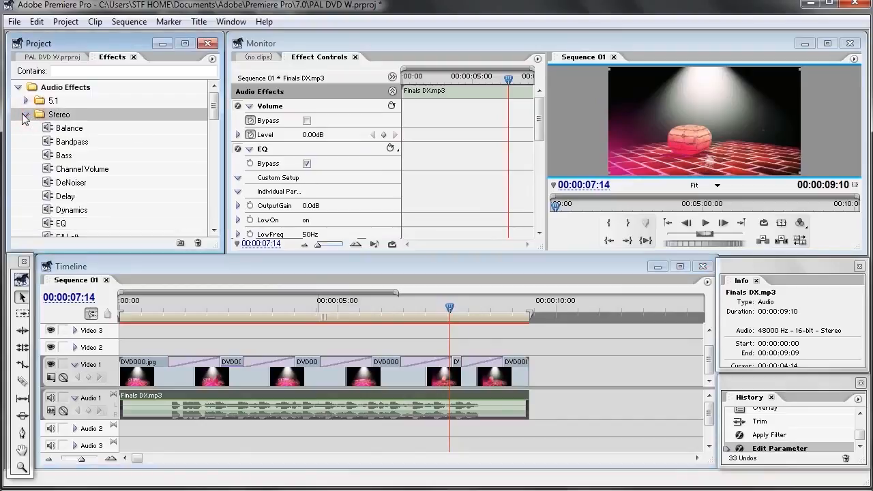
click(25, 115)
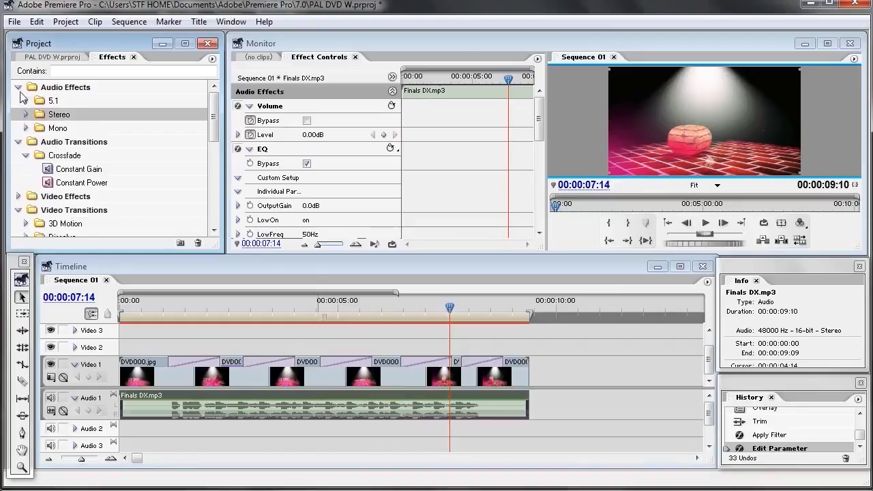
click(18, 87)
click(570, 405)
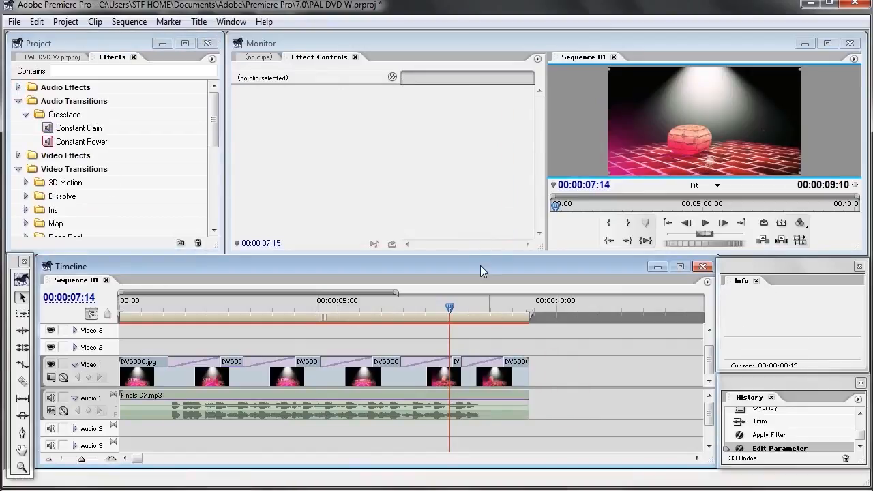
drag(453, 301, 531, 310)
click(579, 366)
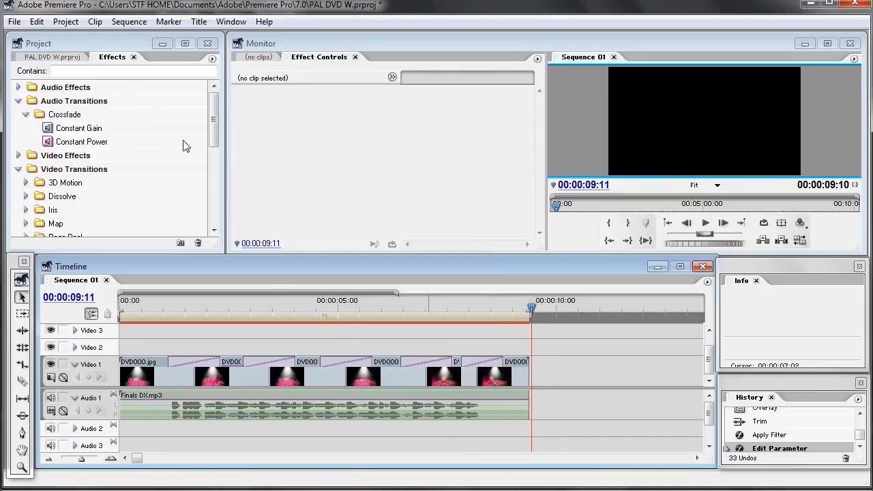
Open the MainConcept MPEG Pro export settings and review the advanced MPEG settings, including the audio settings.
click(14, 22)
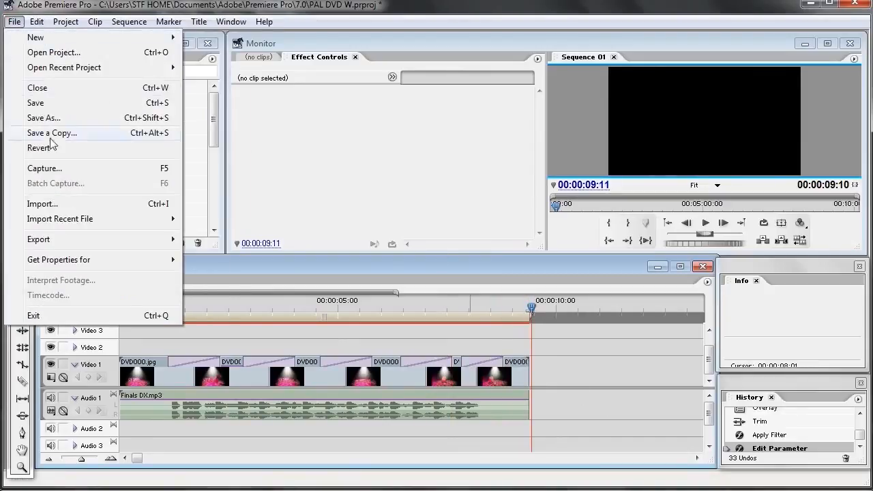
mouse_move(143, 242)
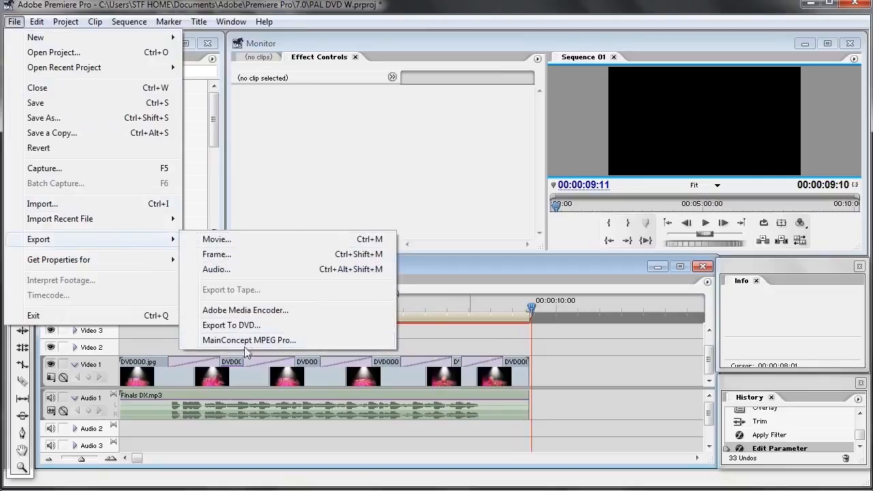
click(283, 341)
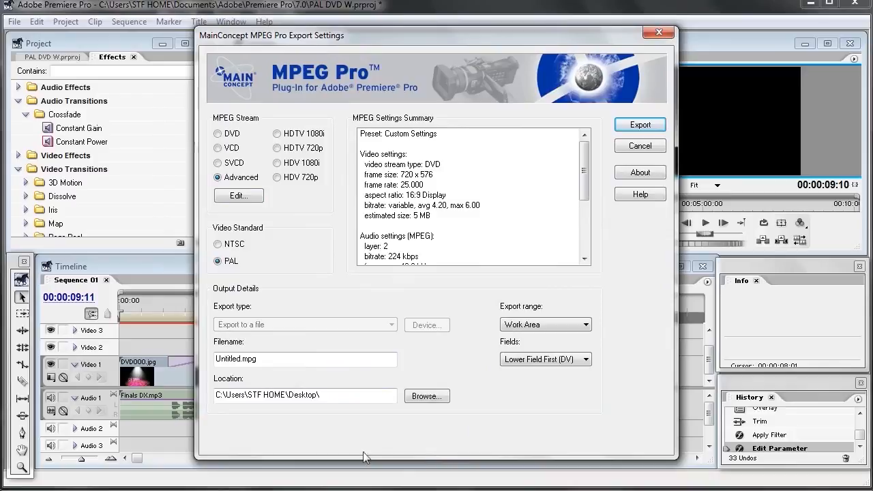
drag(382, 36, 477, 45)
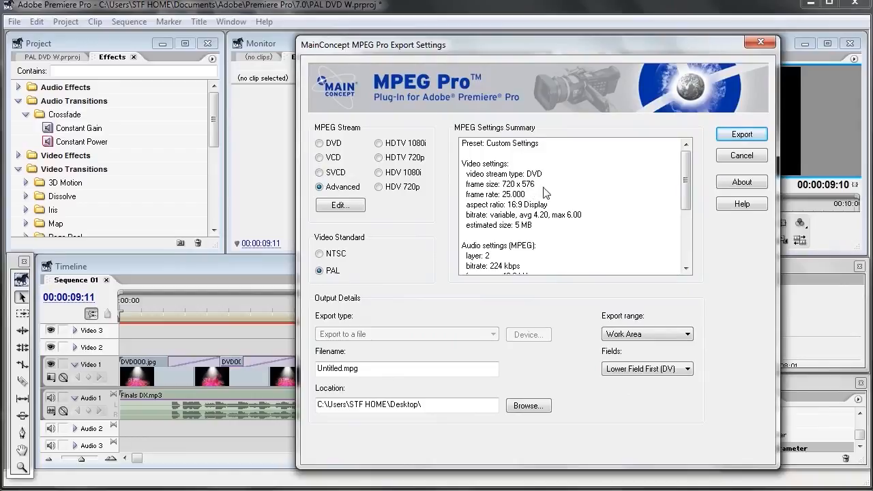
click(342, 205)
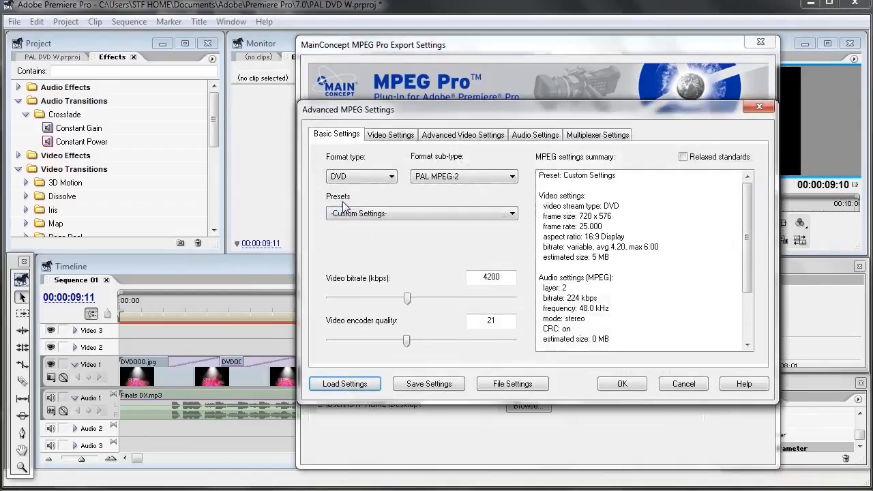
click(536, 135)
click(618, 384)
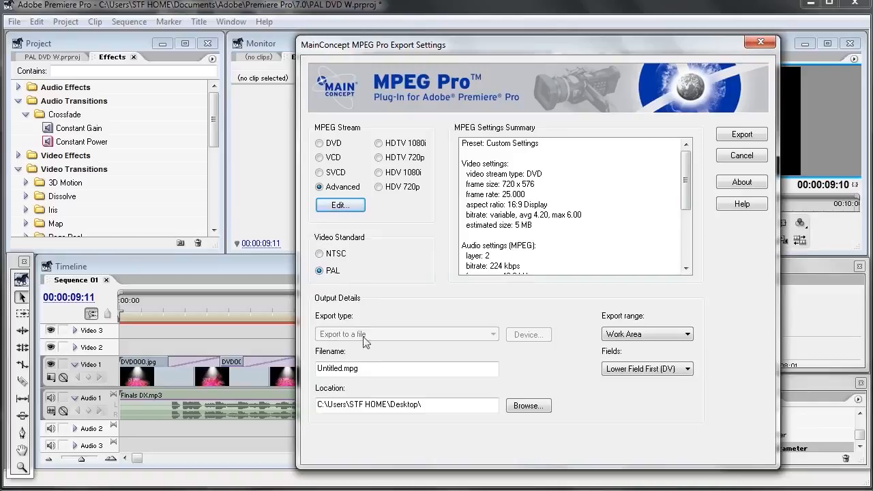
Export the work area to the desktop as SD.mpg and show the render details while it renders.
click(344, 368)
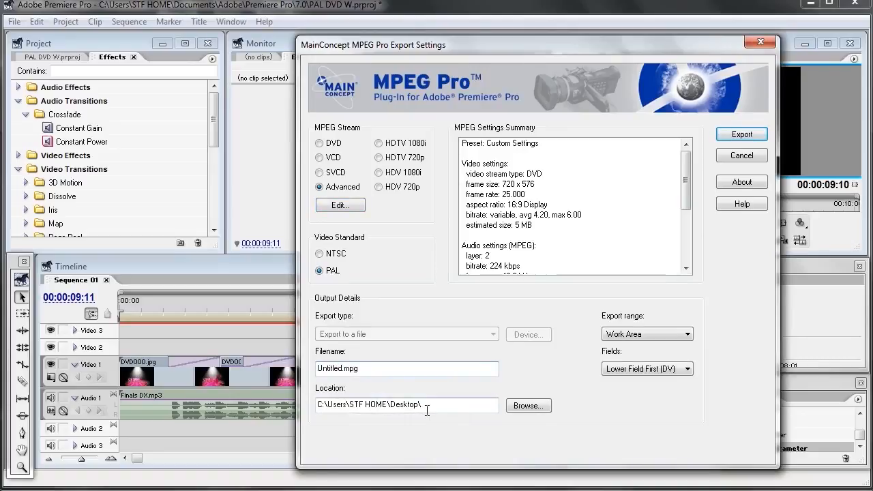
key(BackSpace)
key(BackSpace)
key(BackSpace)
key(BackSpace)
key(BackSpace)
key(BackSpace)
key(BackSpace)
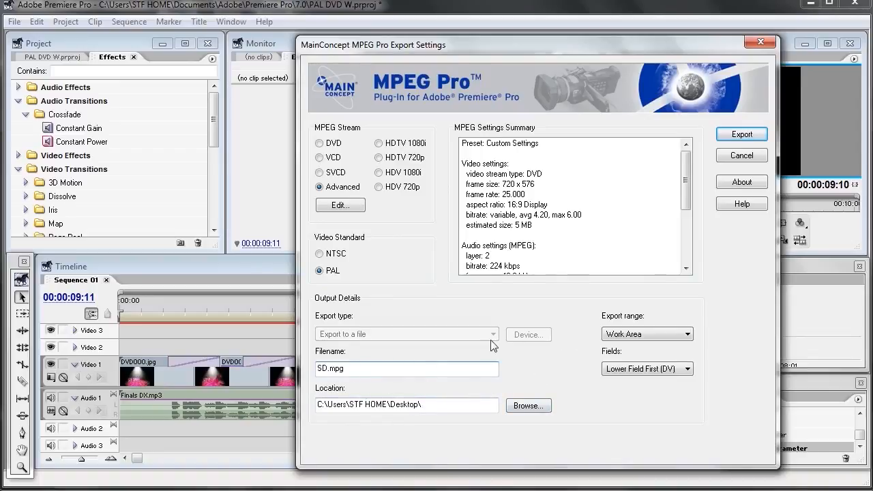
click(742, 136)
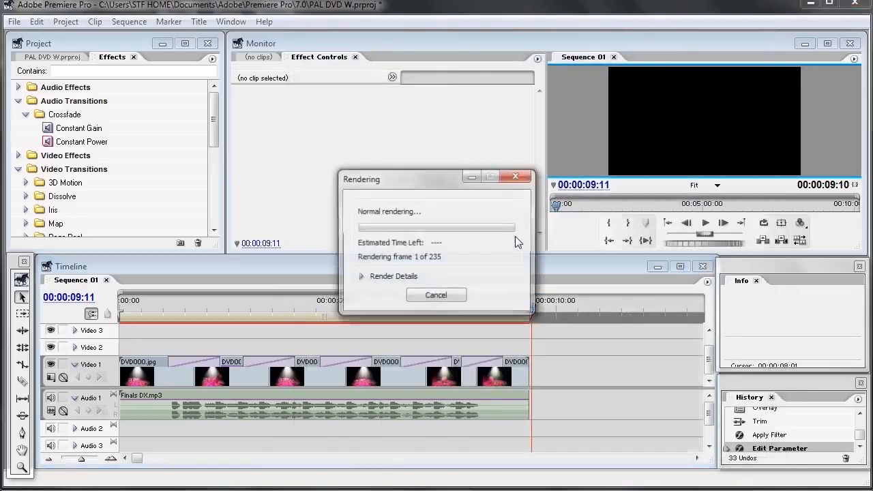
click(361, 277)
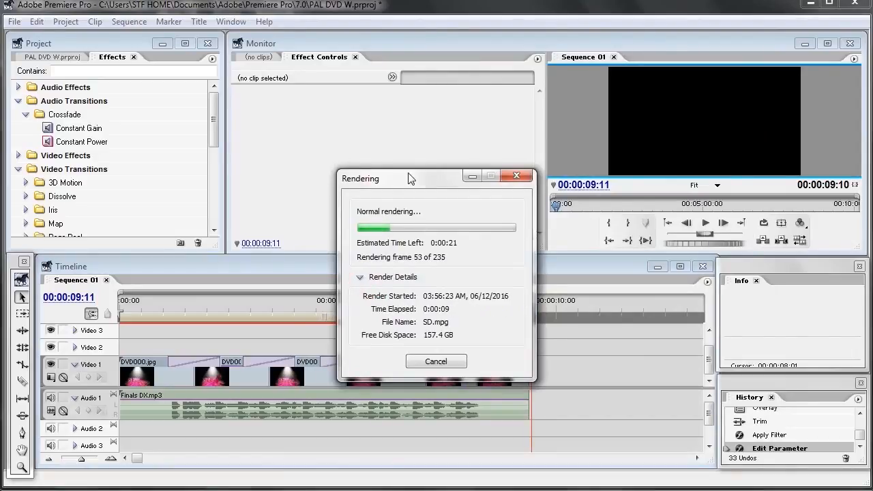
drag(410, 175, 416, 136)
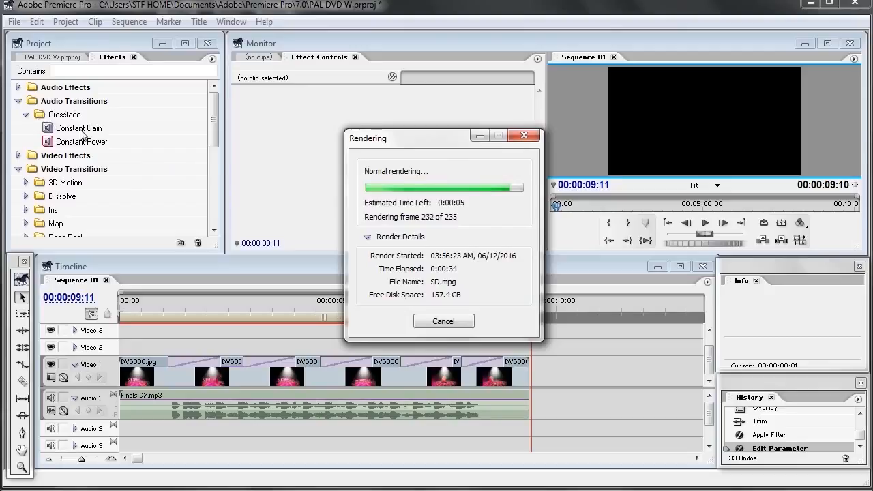
Switch to the desktop and play the exported SD.mpg in VLC media player to check the result.
click(810, 6)
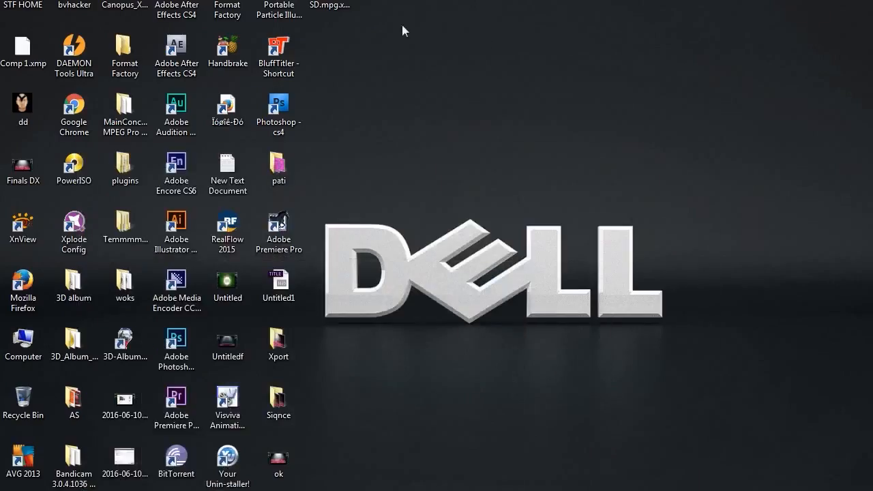
double_click(330, 9)
click(586, 333)
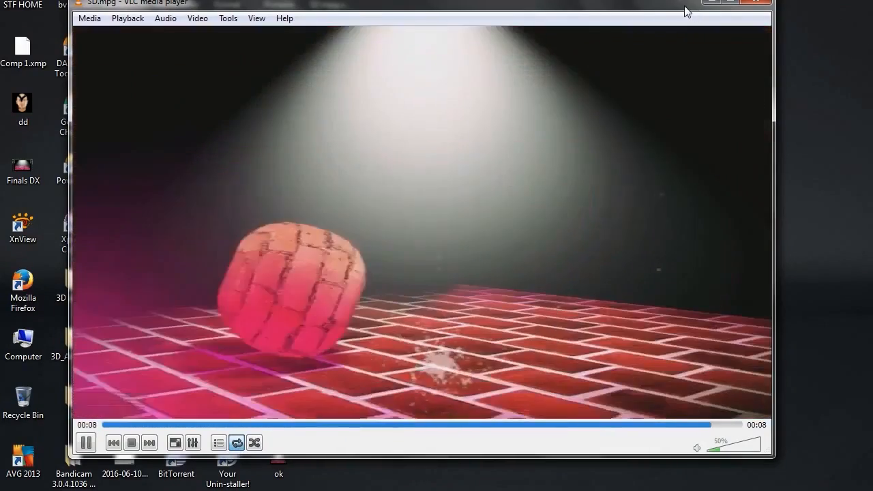
drag(686, 12, 695, 52)
click(764, 35)
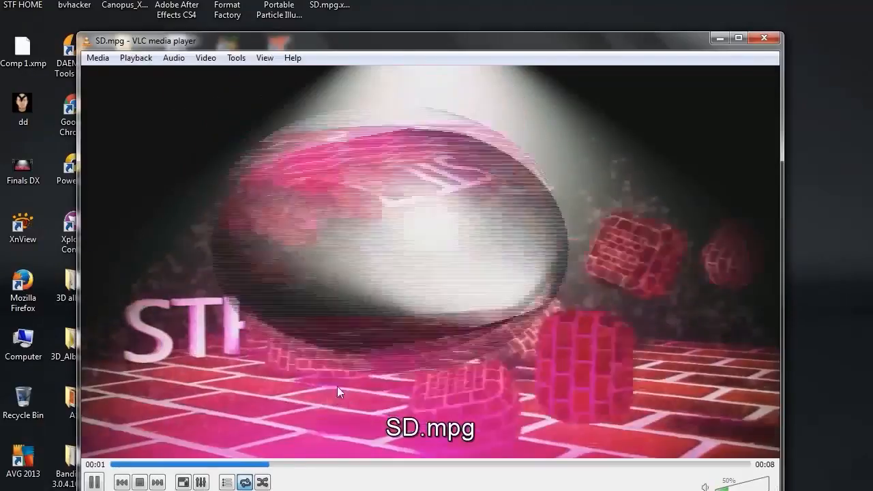
key(space)
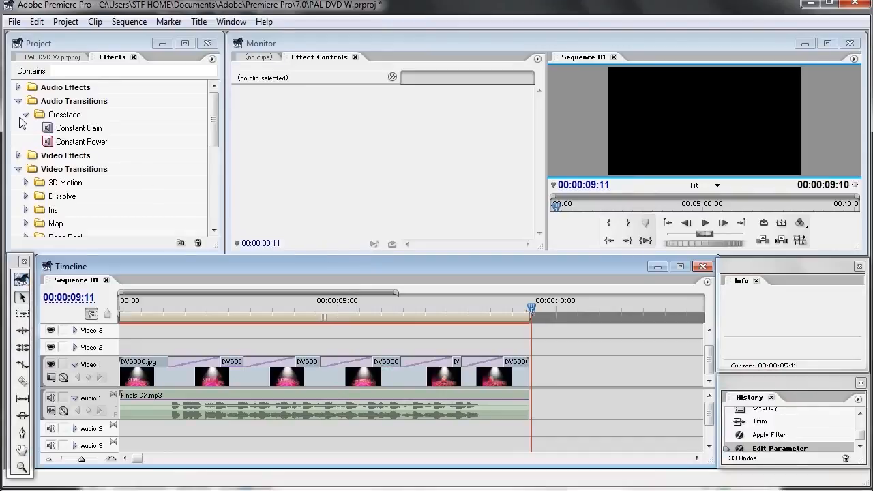
Collapse the Crossfade and Audio Transitions folders, and select Xplode Effects in the Xplode Pro video transitions folder.
click(30, 115)
click(17, 101)
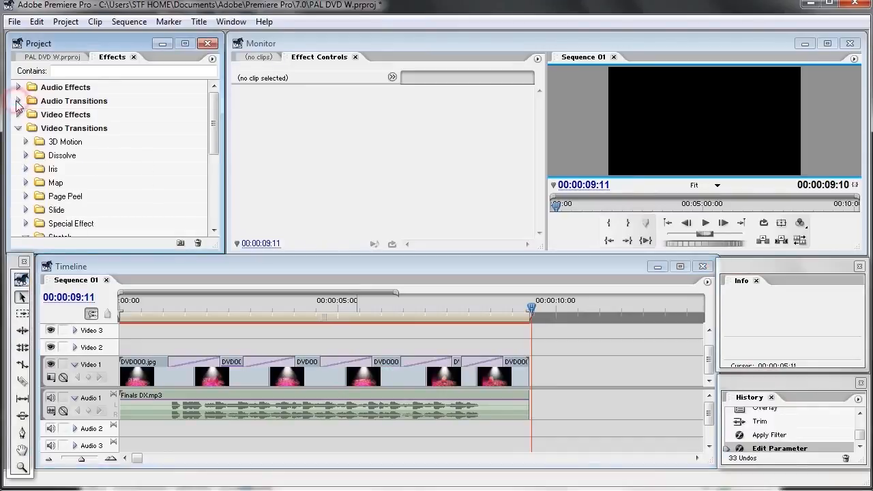
scroll(109, 228, down, 4)
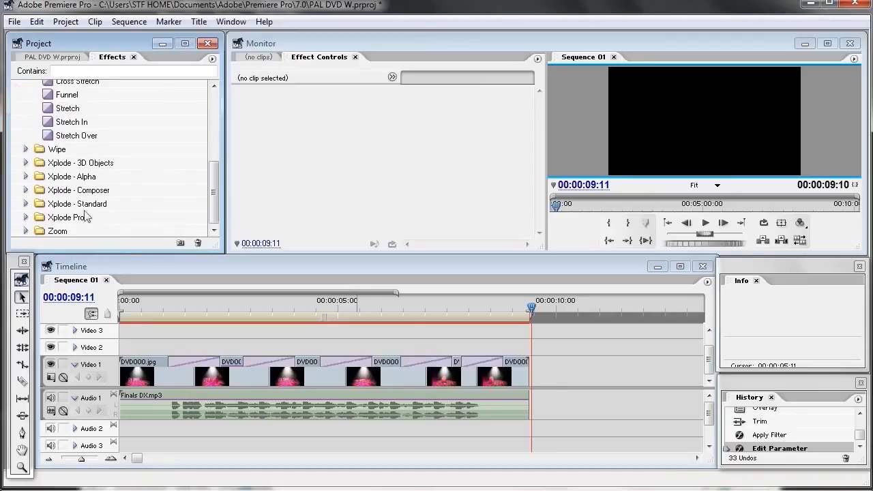
click(25, 217)
click(68, 230)
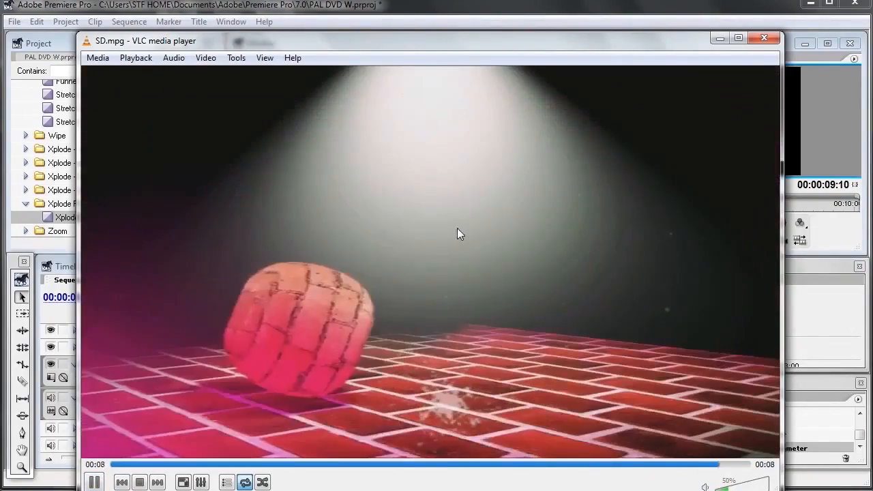
Close VLC media player and collapse the Stretch and Video Transitions folders in the effects list.
click(756, 37)
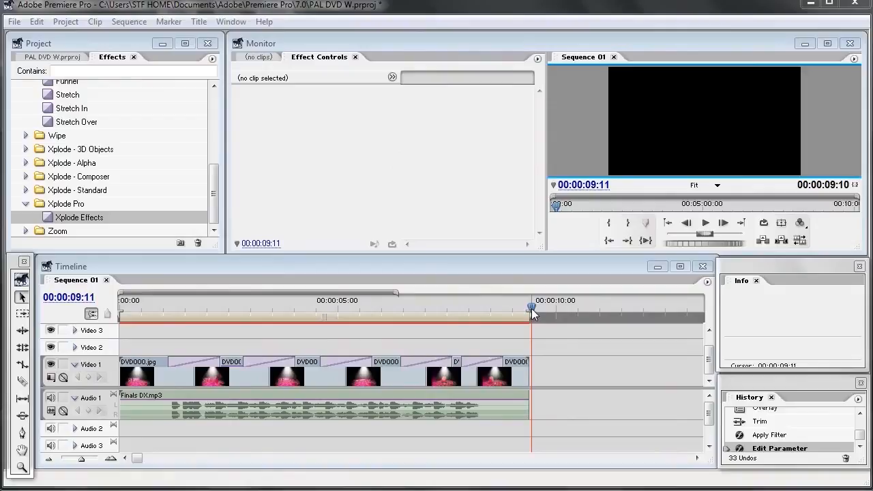
drag(214, 198, 215, 120)
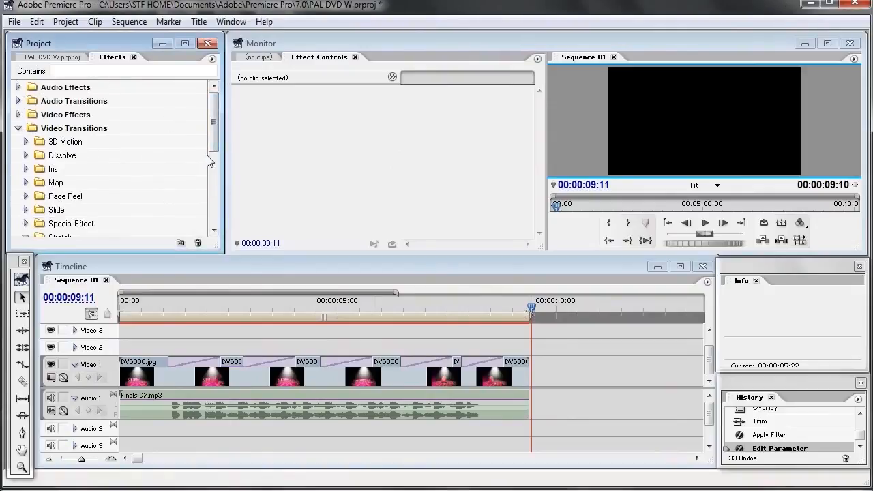
drag(216, 135, 185, 182)
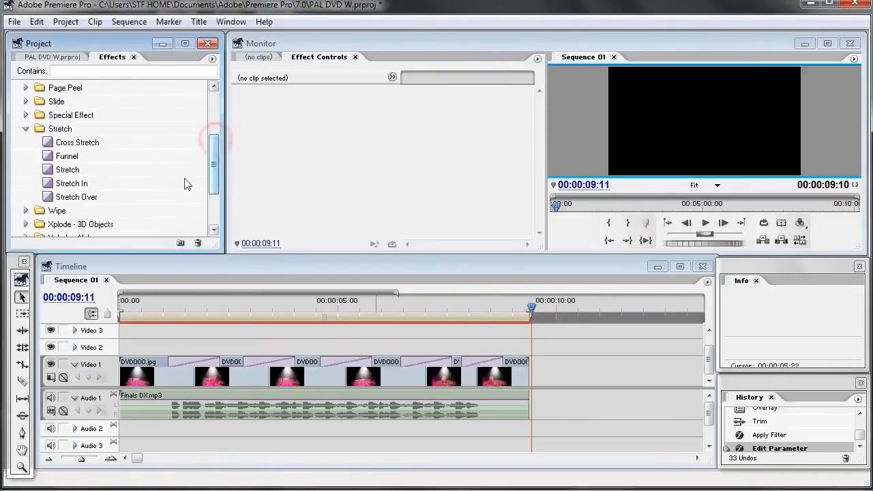
click(25, 129)
scroll(89, 182, up, 3)
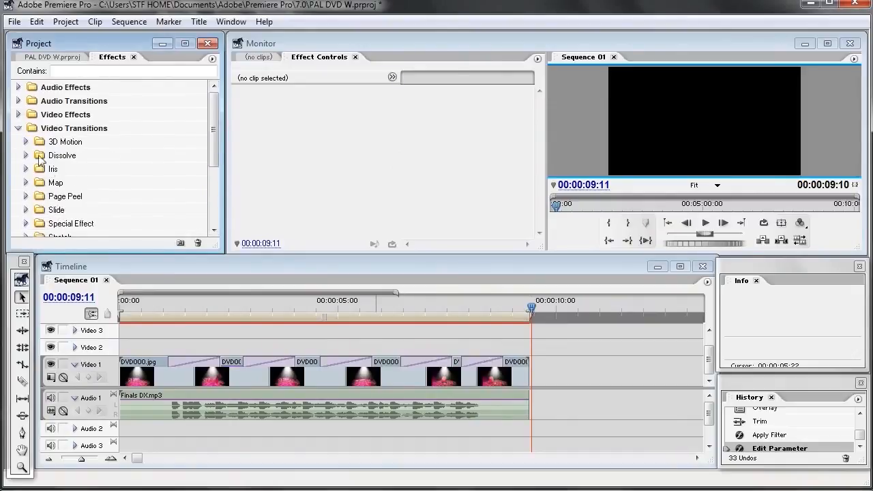
click(18, 128)
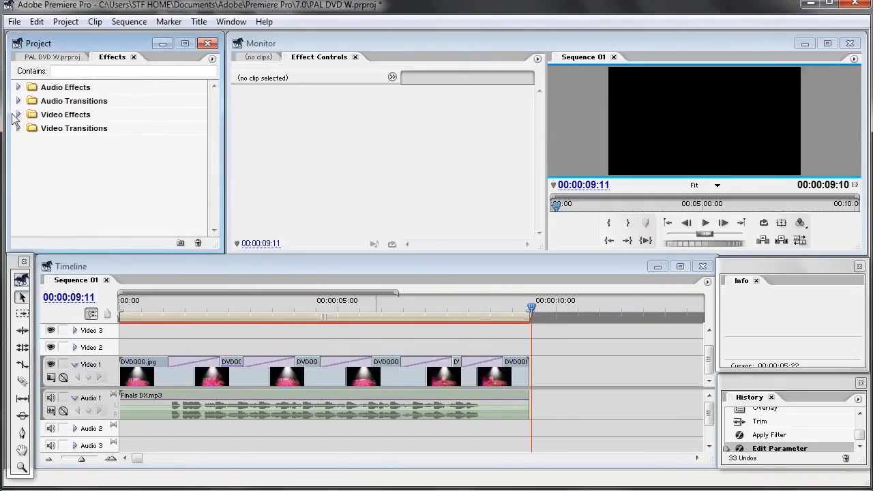
Expand Video Effects and its Xplode - Composer folder to show the Xplode Pro - 3D Object effect.
click(17, 115)
scroll(95, 186, down, 3)
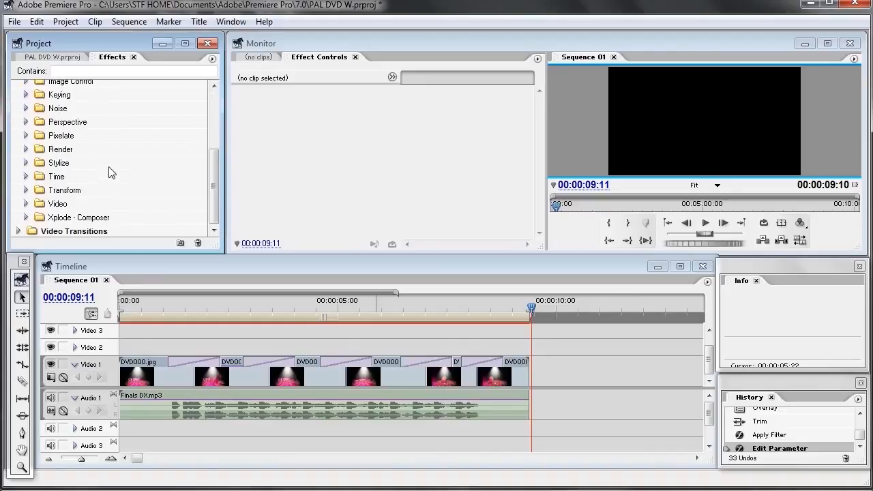
click(34, 217)
click(25, 217)
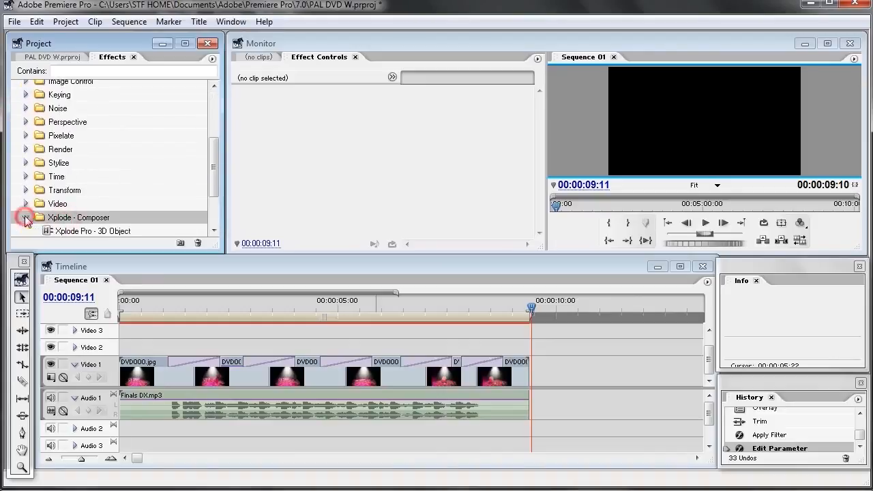
Review the full list of Xplode Pro effects in the Xplode - Composer folder.
scroll(97, 210, down, 2)
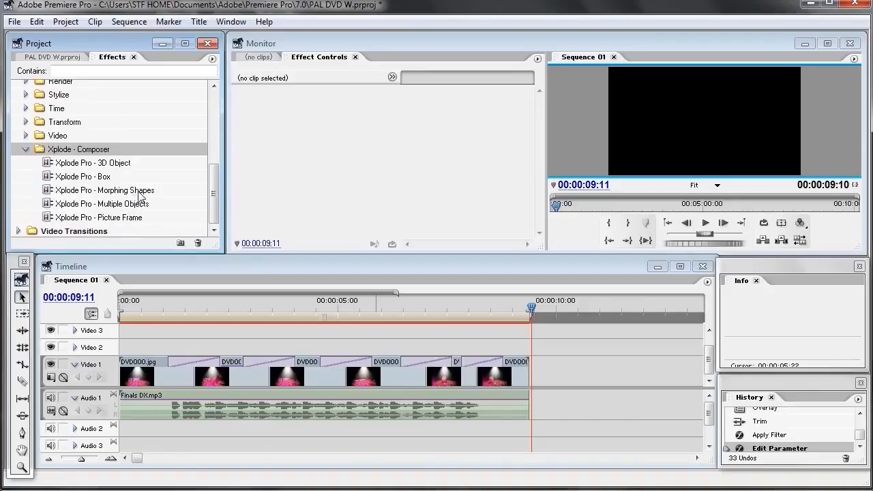
drag(214, 199, 220, 223)
click(579, 380)
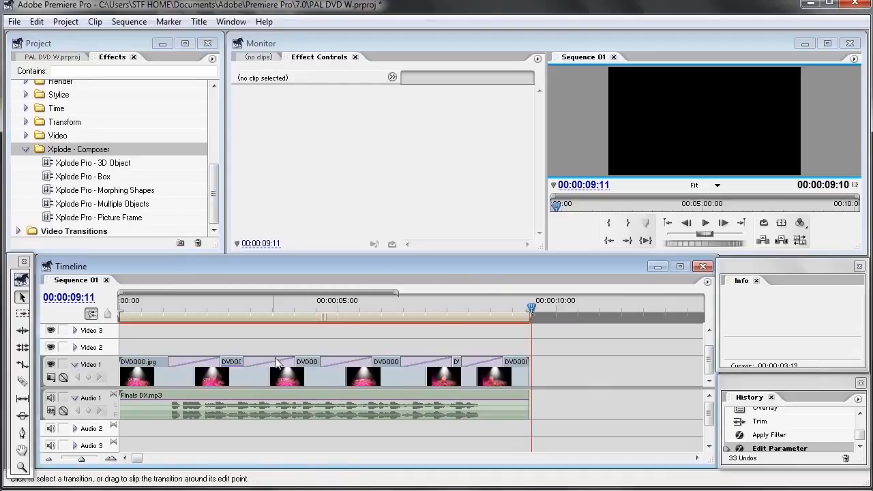
Start a movie export of Sequence 01 and open the compile settings for the MainConcept MPEG Pro file type.
click(15, 24)
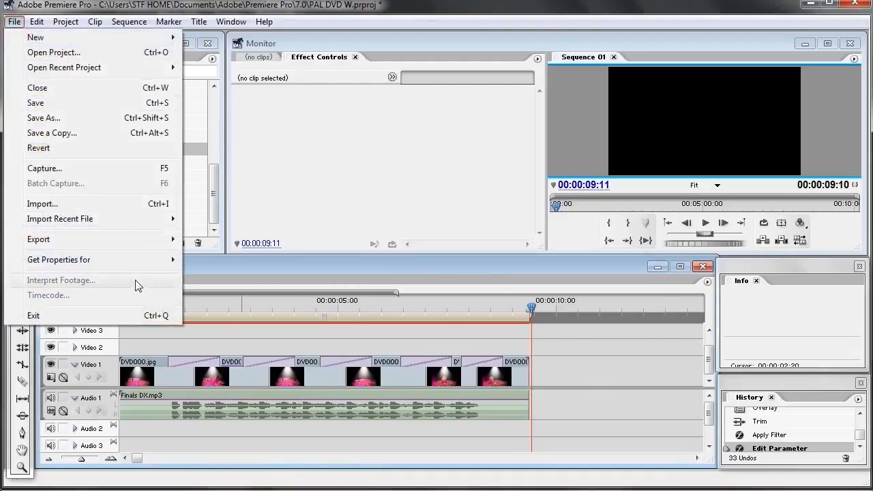
mouse_move(112, 242)
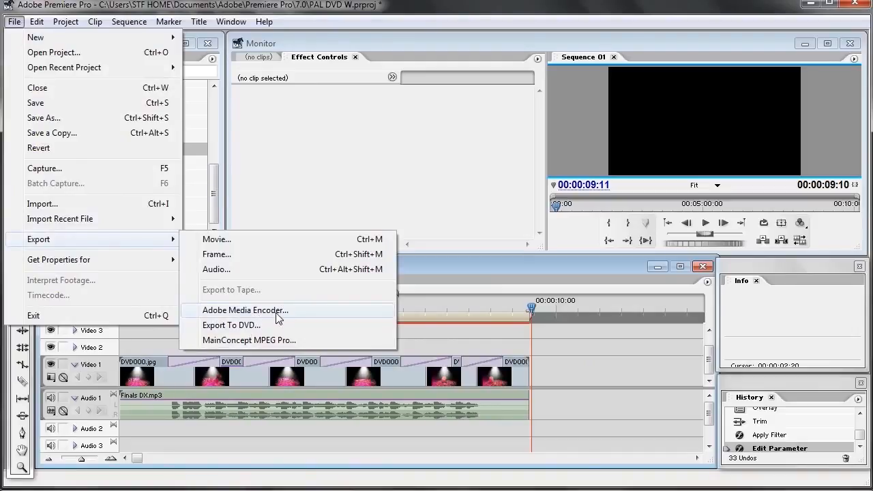
click(227, 240)
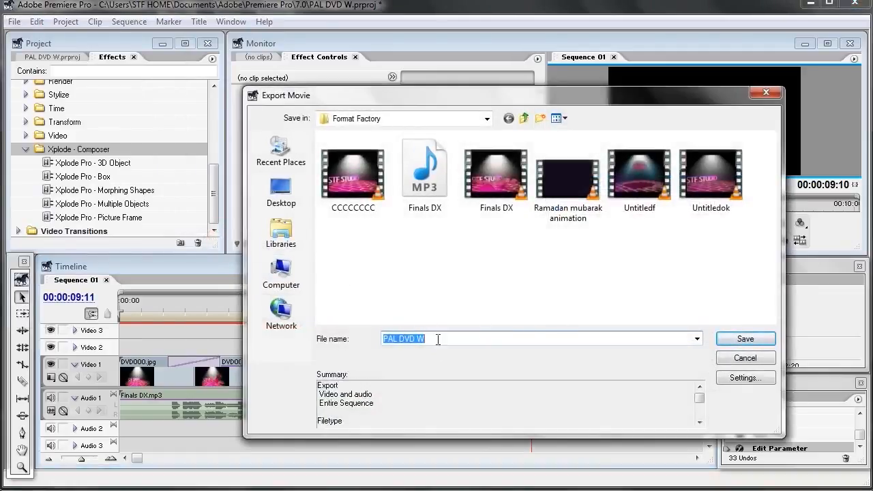
click(743, 379)
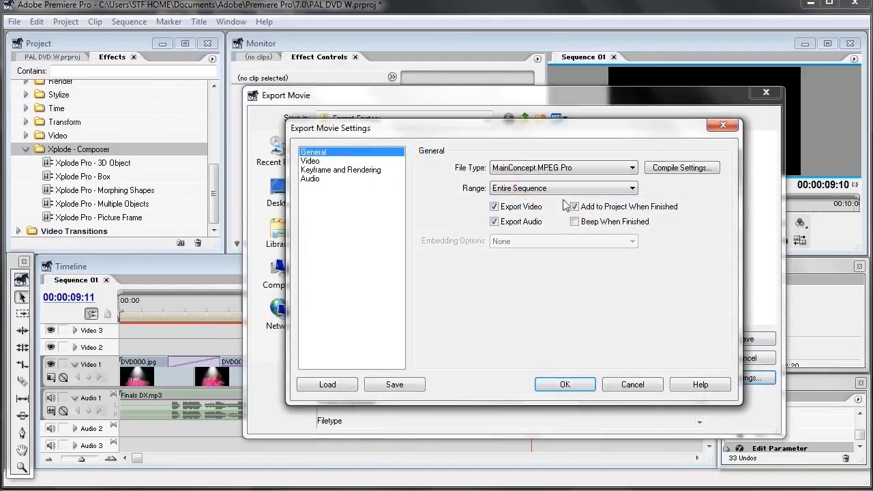
click(661, 168)
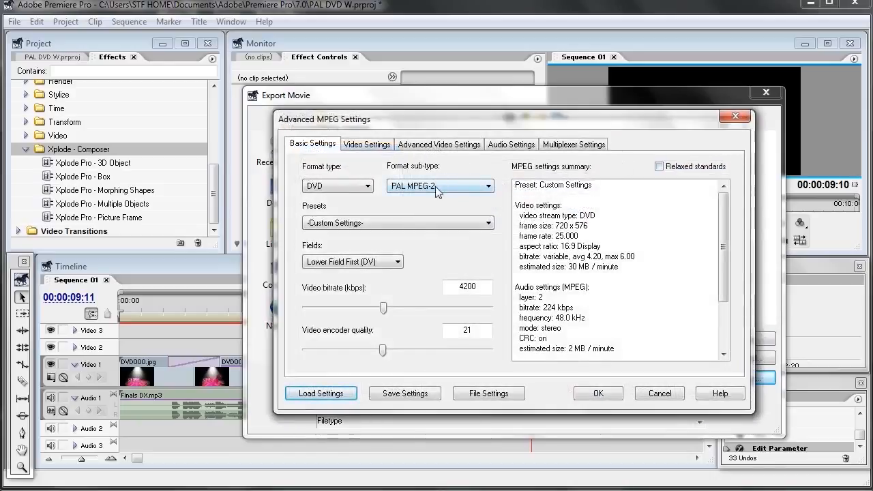
Review the audio, advanced video, video and basic MPEG settings, and accept the export settings.
click(518, 145)
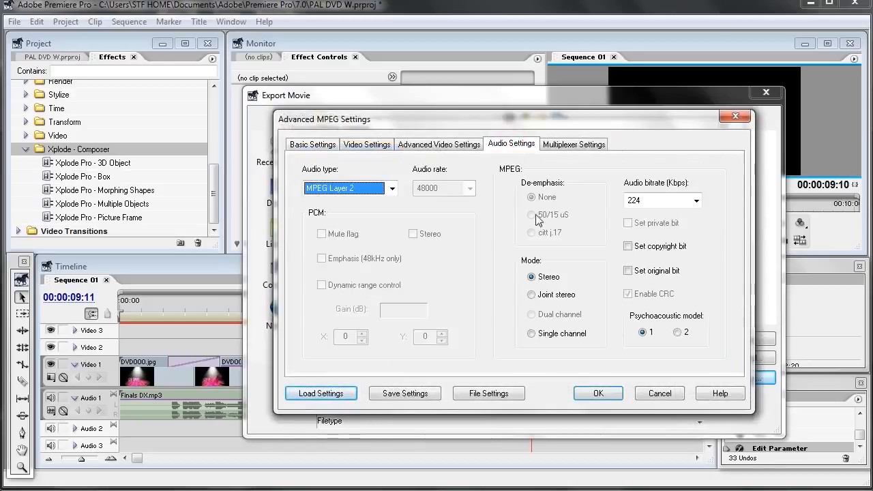
click(438, 145)
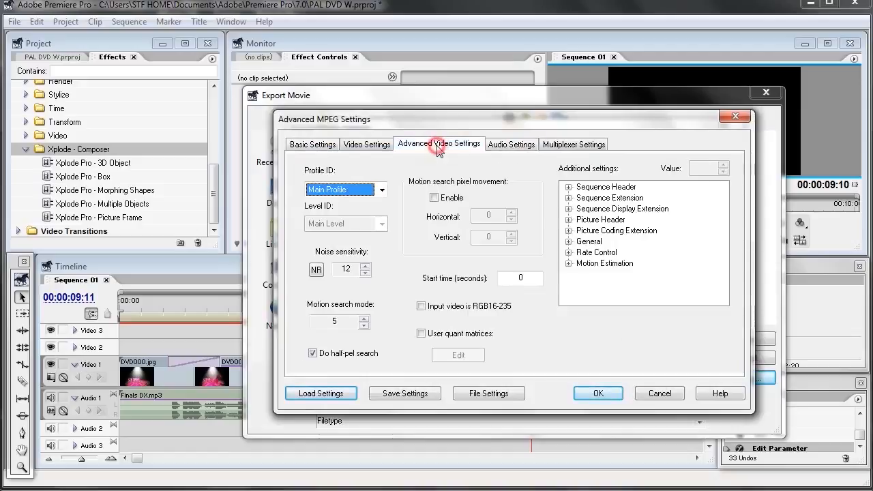
click(373, 146)
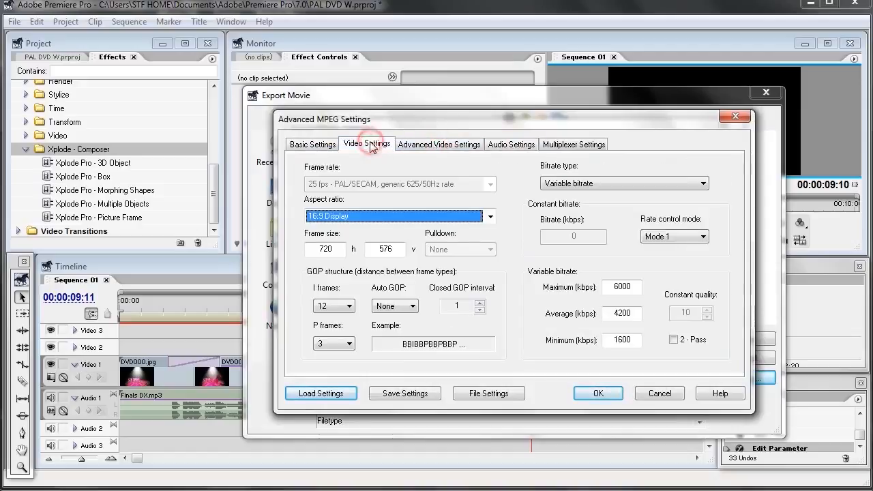
click(318, 144)
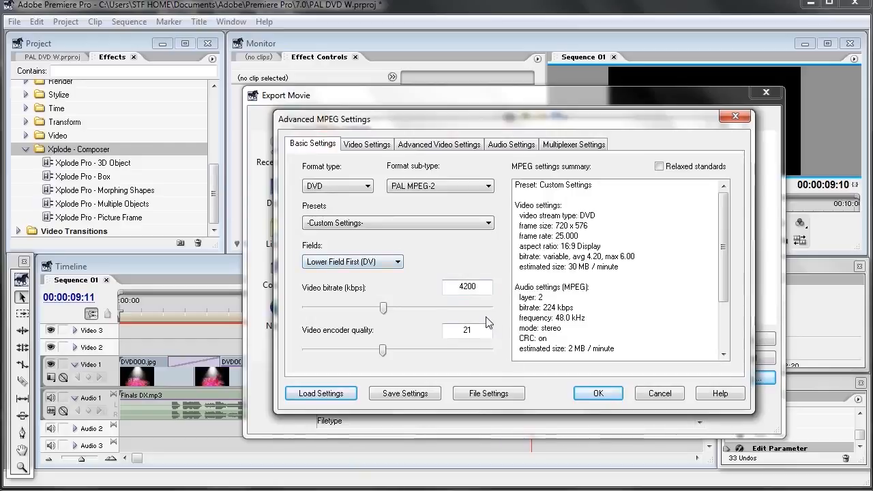
click(593, 393)
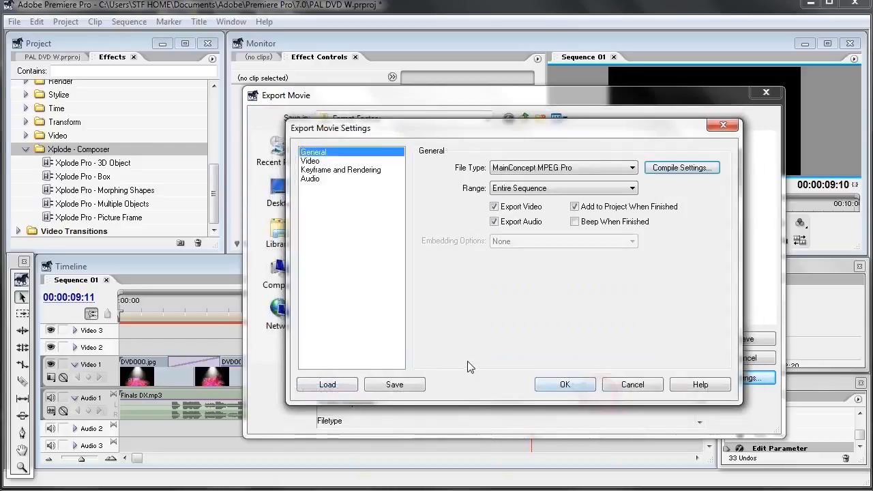
click(566, 383)
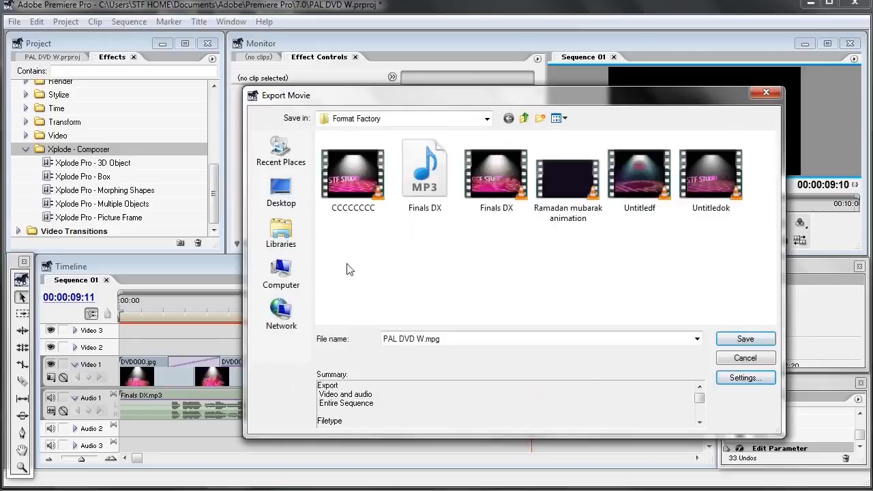
Export the sequence to the Desktop as PAL DVD W.mpg and expand the render details while it renders.
click(281, 191)
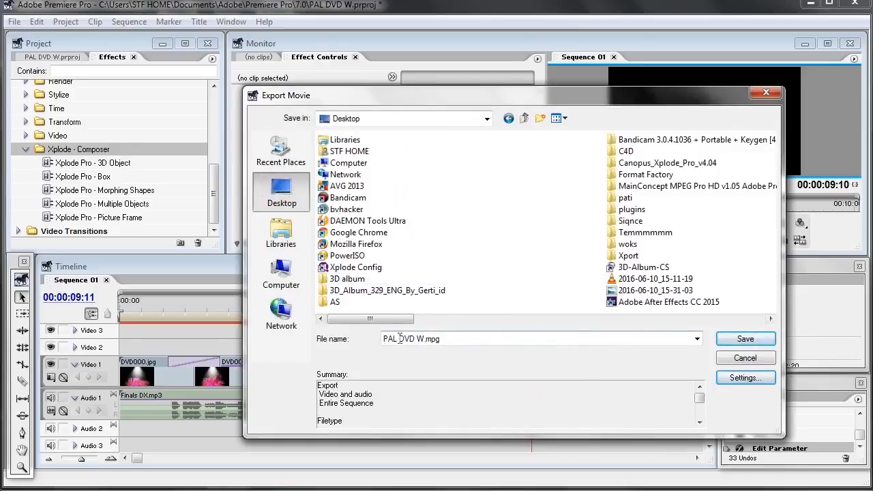
click(728, 341)
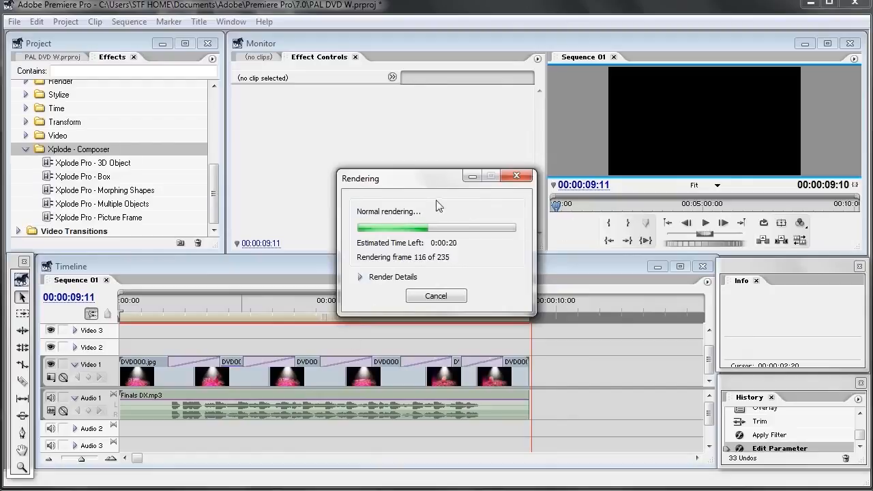
click(360, 277)
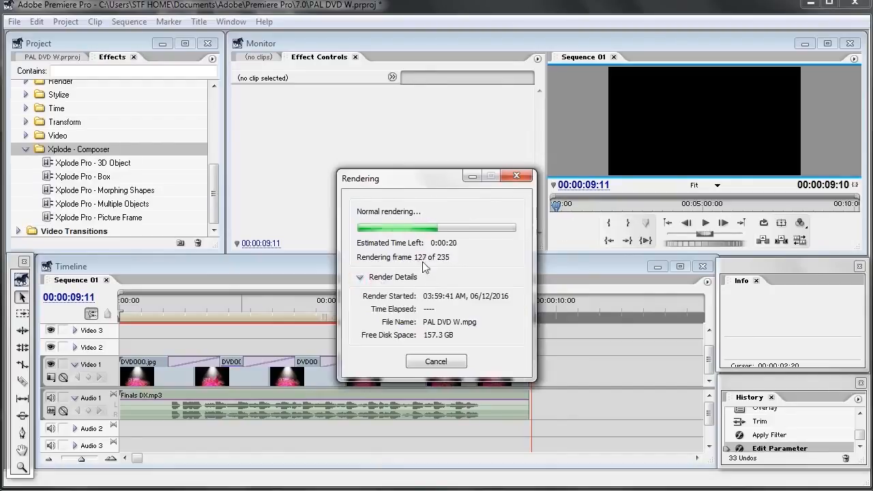
drag(397, 179, 357, 111)
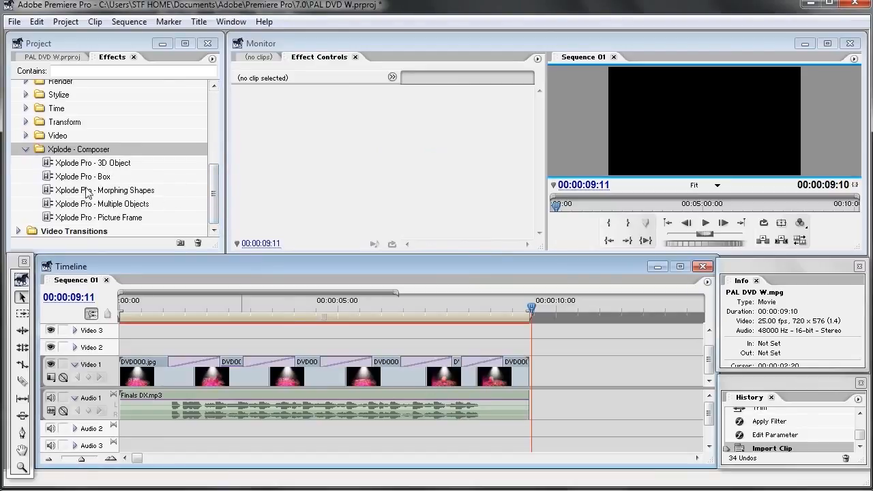
Switch to the desktop and play the exported PAL DVD W.mpg in VLC media player to check the result.
click(82, 164)
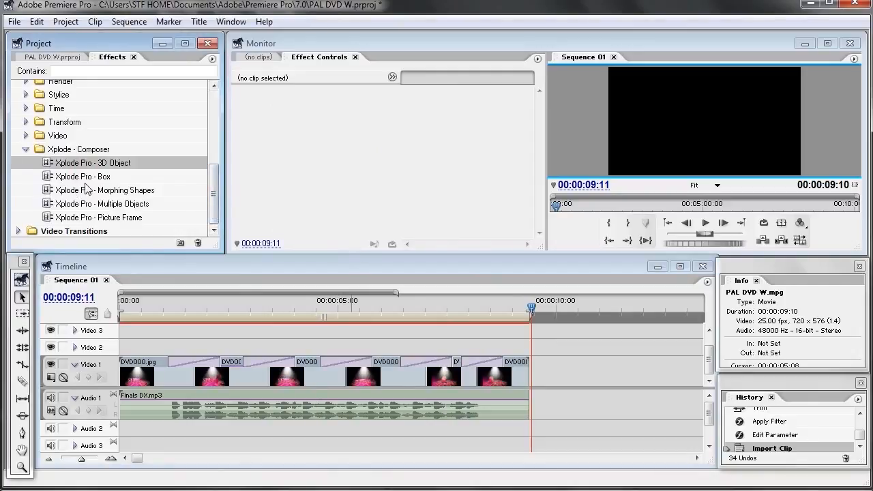
click(808, 5)
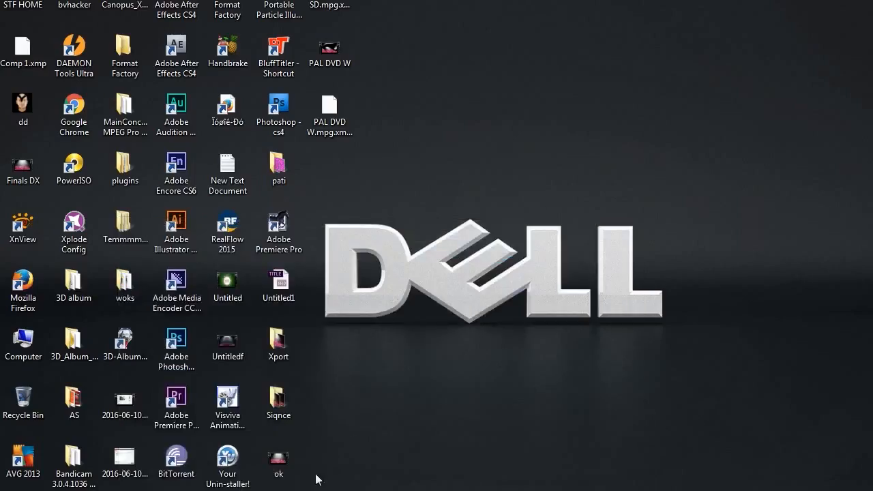
click(334, 48)
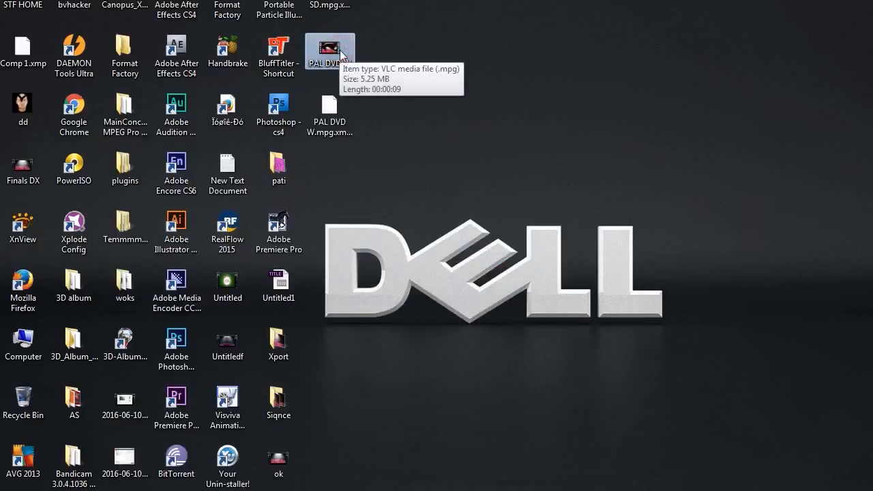
double_click(340, 54)
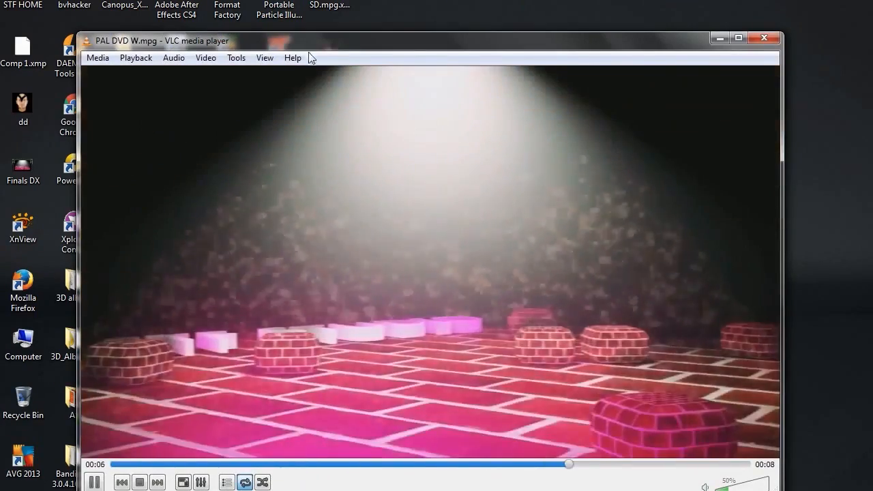
drag(371, 50, 615, 49)
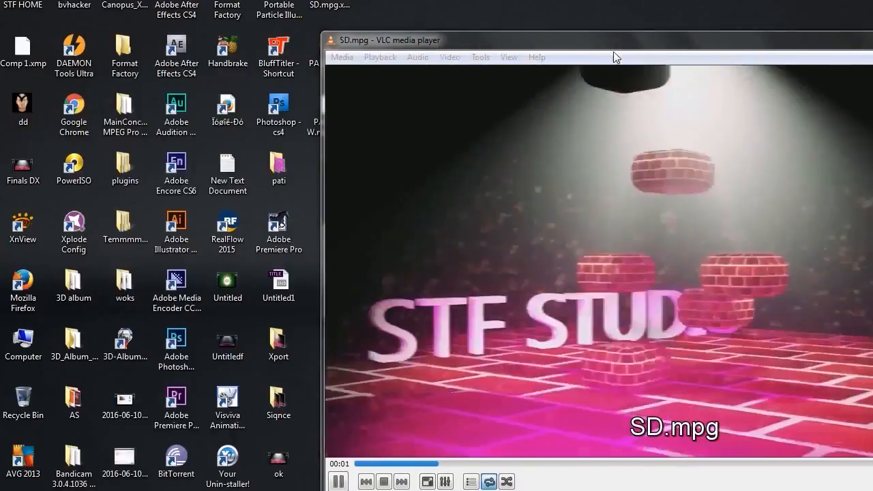
drag(617, 42, 249, 0)
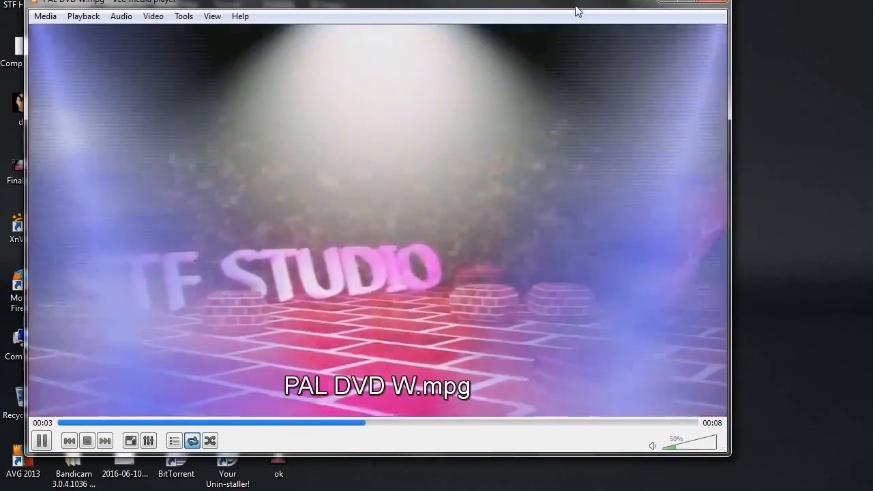
drag(575, 10, 607, 40)
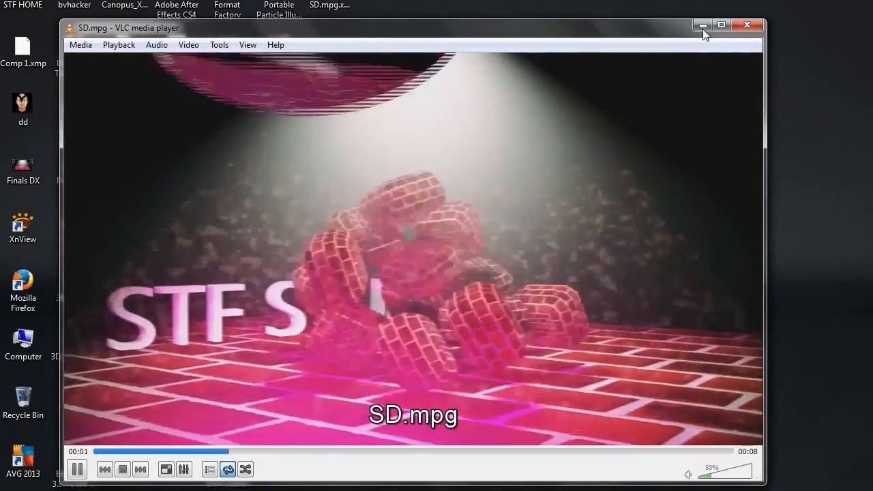
Close VLC media player, return to Premiere Pro and select the Xplode Pro - Multiple Objects effect.
click(703, 26)
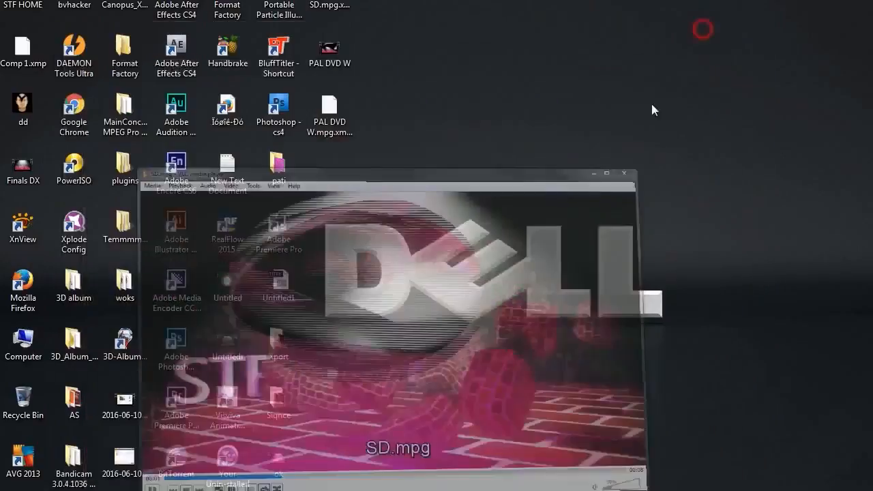
key(alt+Tab)
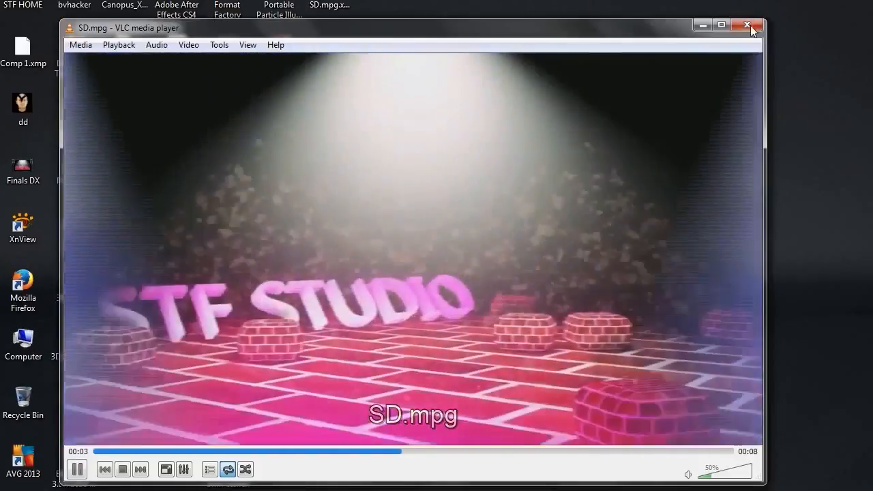
click(753, 27)
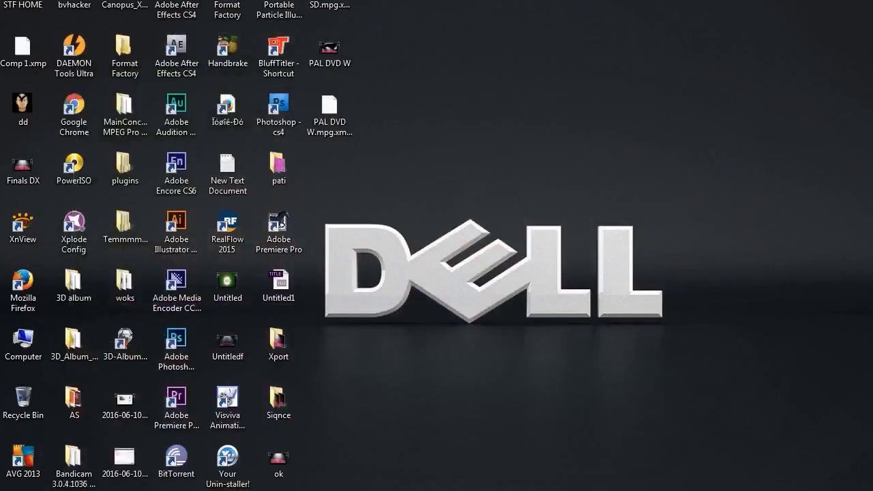
click(364, 490)
click(73, 204)
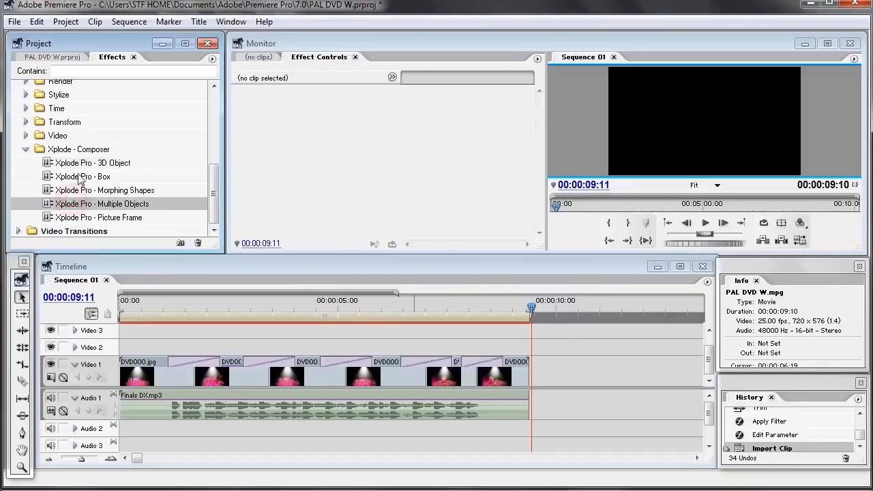
Open the custom settings of the first Xplode Effects transition on Video 1 and browse the Standard effects, including Book Peel.
click(191, 361)
click(254, 144)
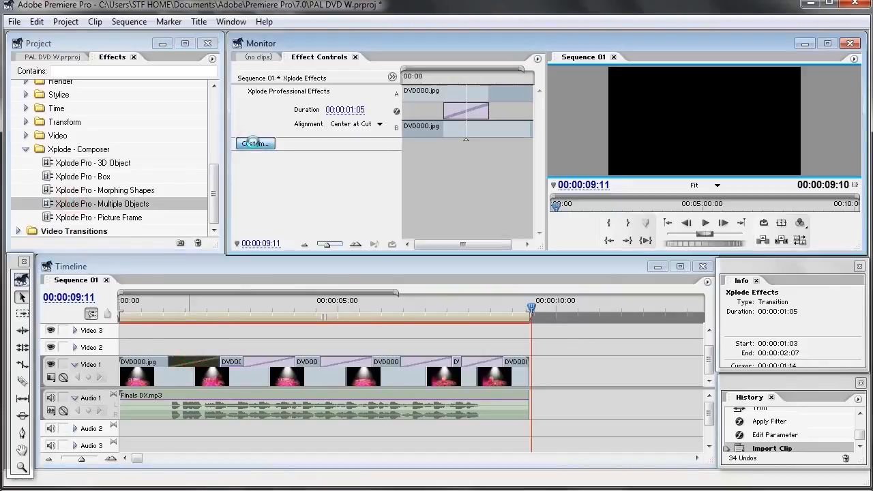
click(267, 232)
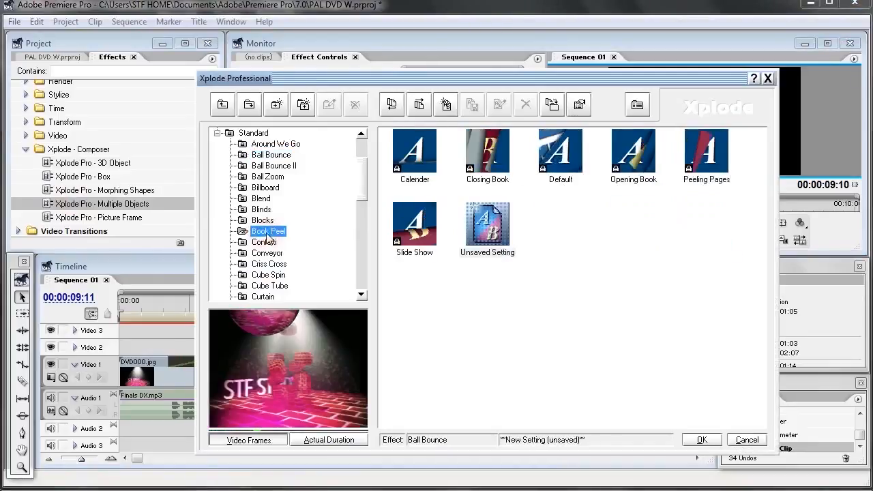
scroll(266, 235, down, 1)
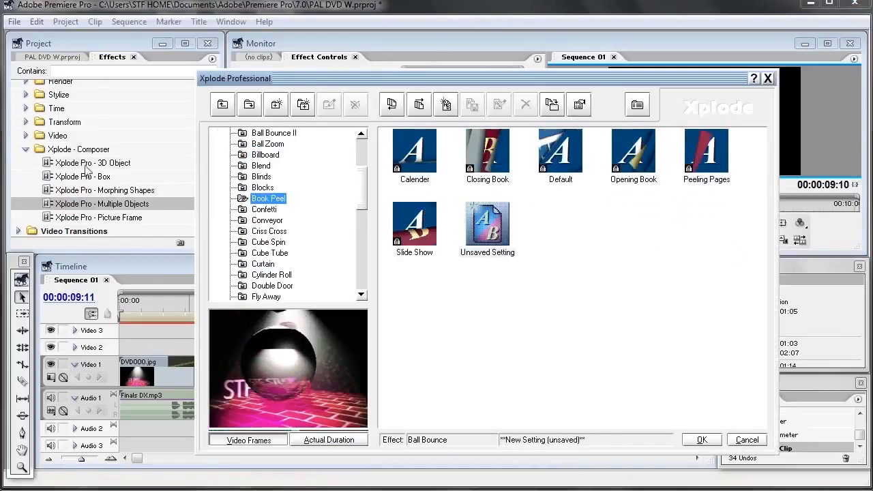
click(275, 233)
scroll(278, 239, down, 2)
scroll(278, 240, up, 2)
scroll(278, 238, up, 3)
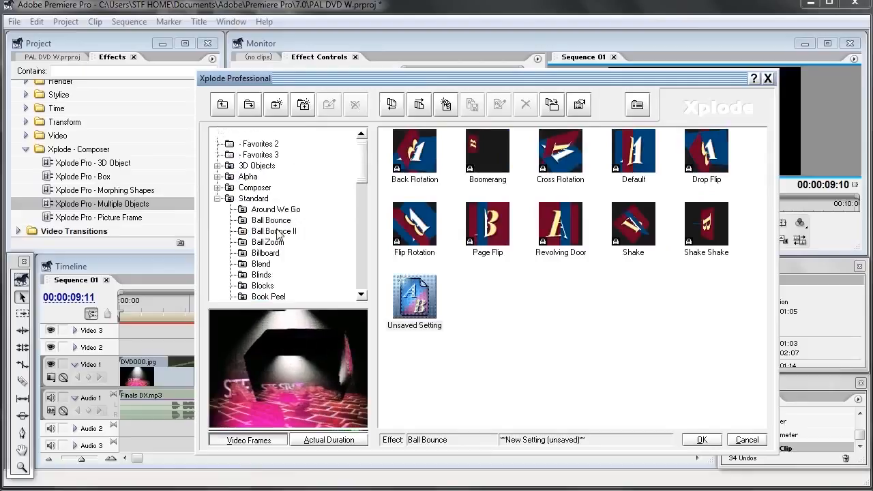
Collapse the Standard group and expand the 3D Objects and Alpha groups in the Xplode Professional effects tree.
click(216, 198)
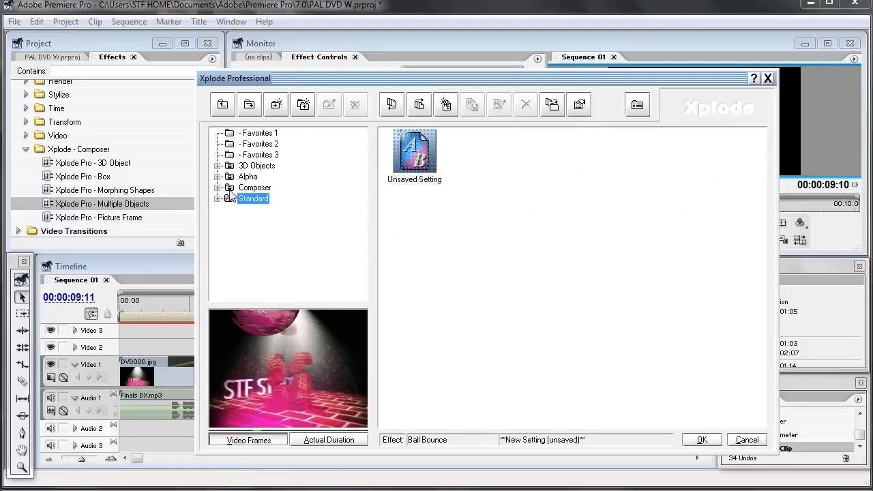
click(217, 166)
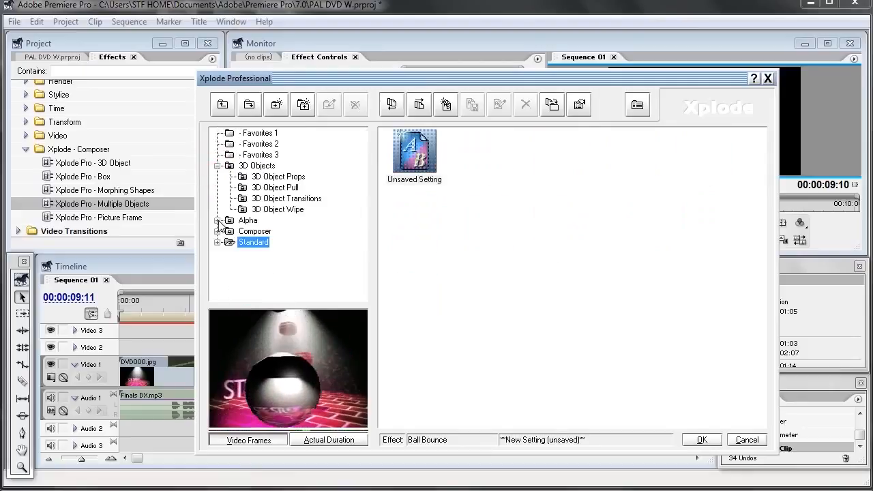
click(217, 220)
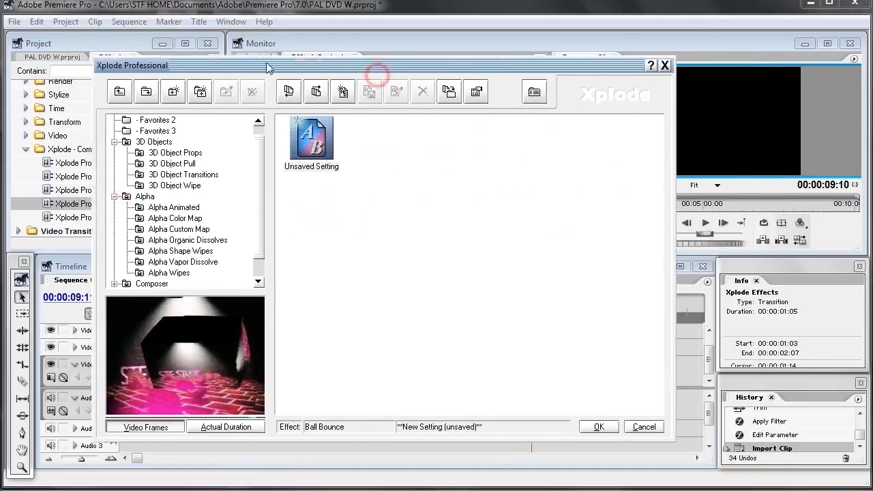
Browse the presets of the Alpha Custom Map, Alpha Shape Wipes and 3D Object Pull effects in the Xplode Professional settings.
drag(374, 87, 251, 69)
click(155, 225)
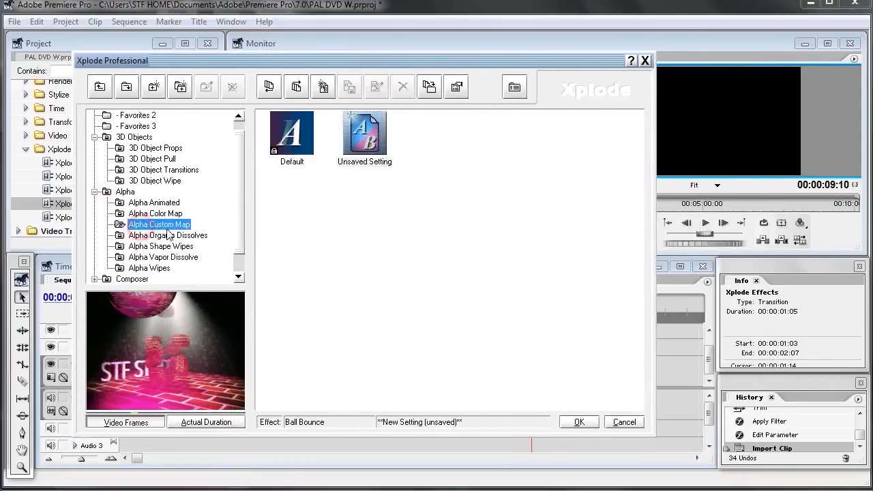
click(164, 246)
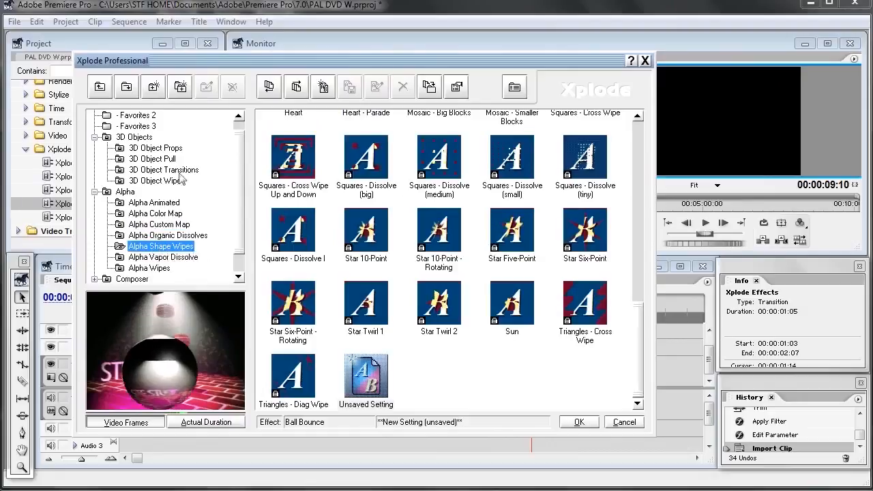
click(147, 159)
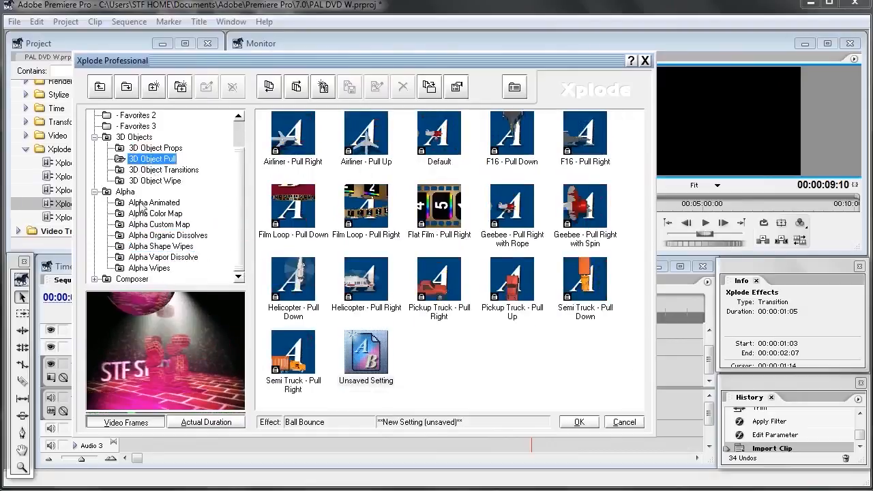
click(153, 224)
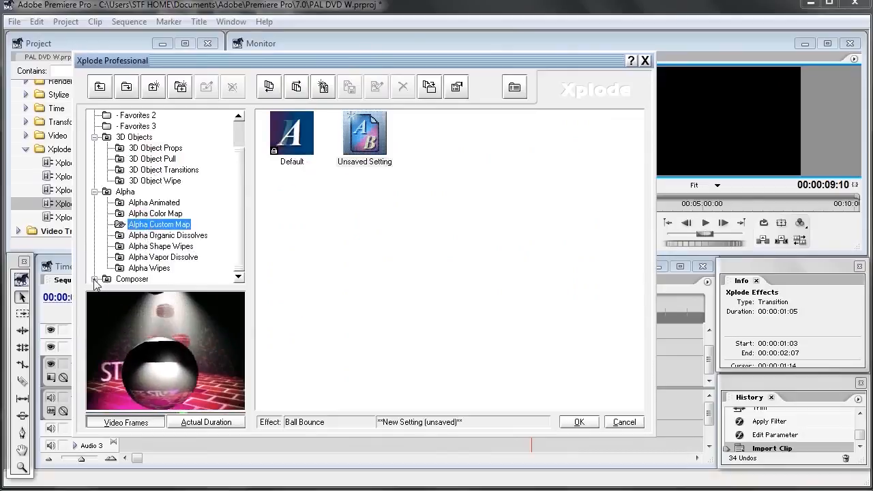
Expand the Composer group in the Xplode Professional effects tree and show the 3D Object presets.
click(94, 279)
click(135, 235)
click(144, 213)
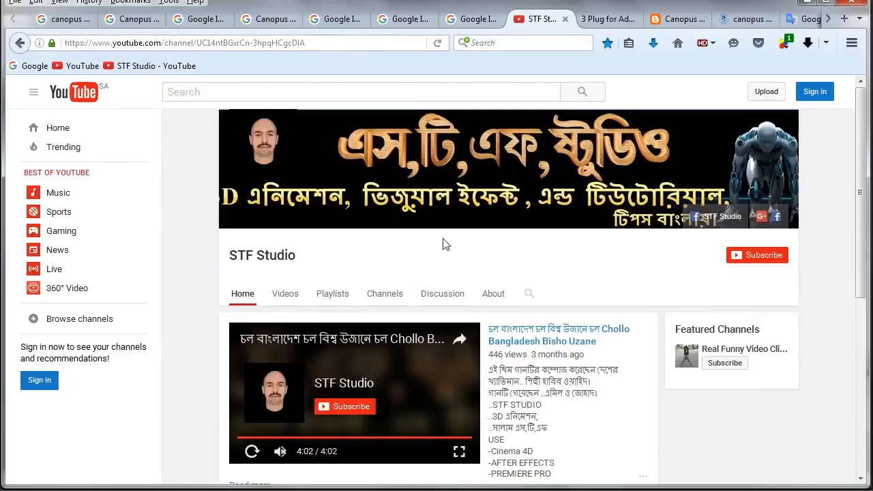
Switch to the Firefox browser and look through the Google results for "canopus xplode pro".
click(64, 20)
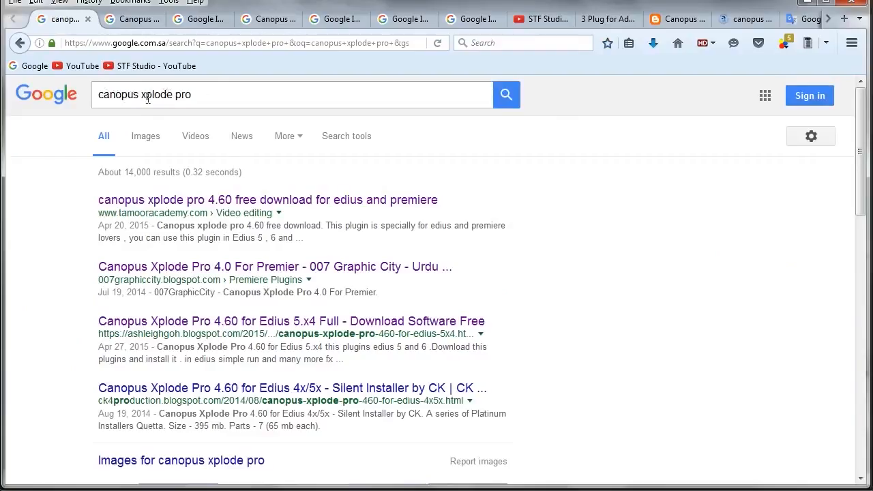
drag(199, 94, 98, 94)
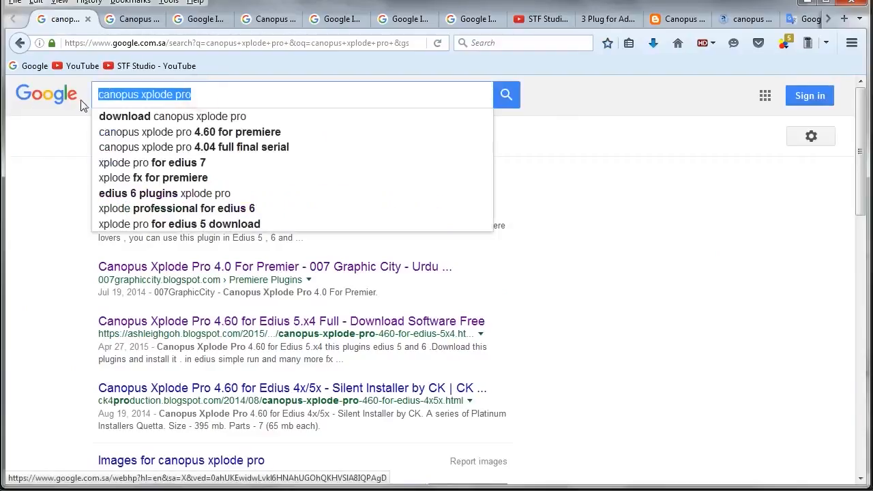
click(54, 270)
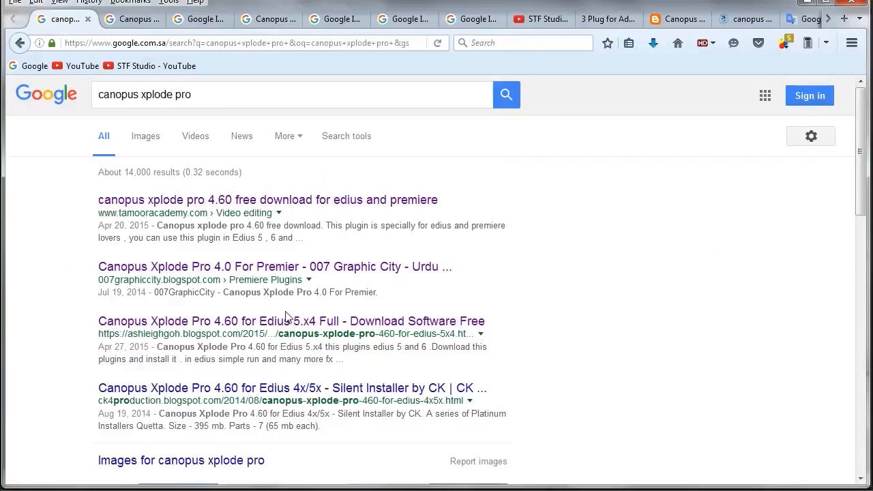
scroll(286, 316, down, 4)
scroll(285, 315, down, 5)
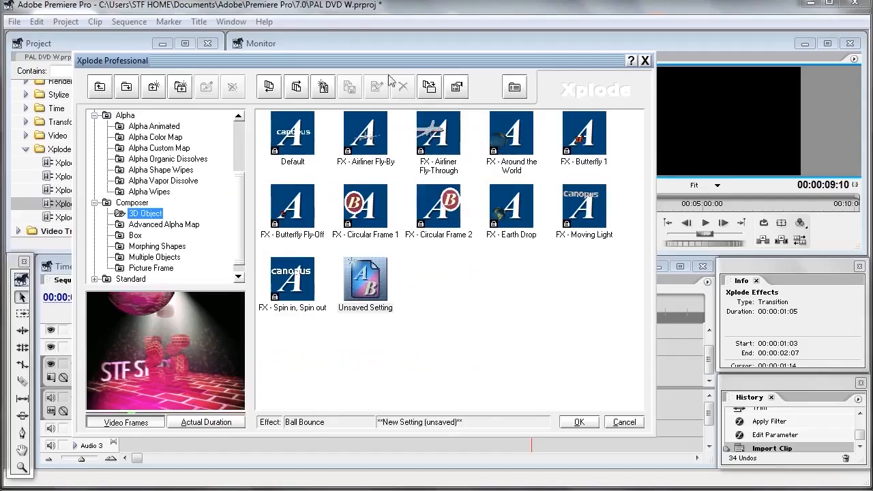
Return to Premiere Pro and close the Xplode Professional settings window without applying another effect.
click(645, 61)
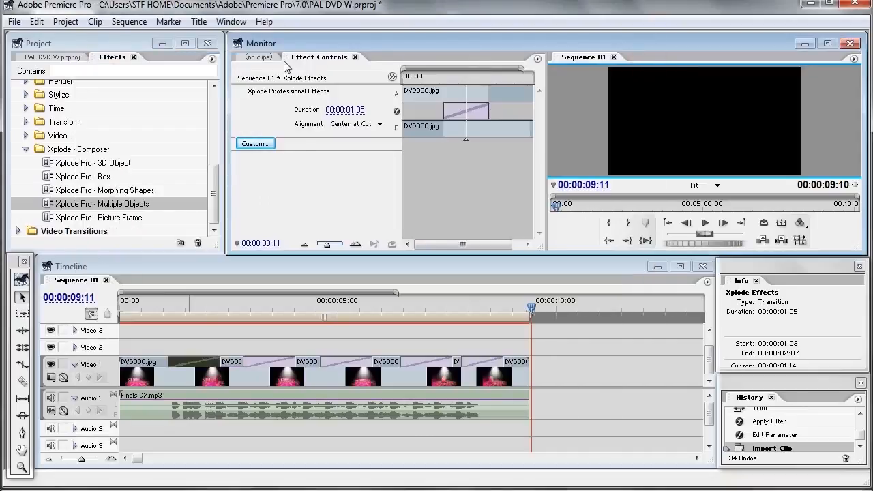
click(264, 22)
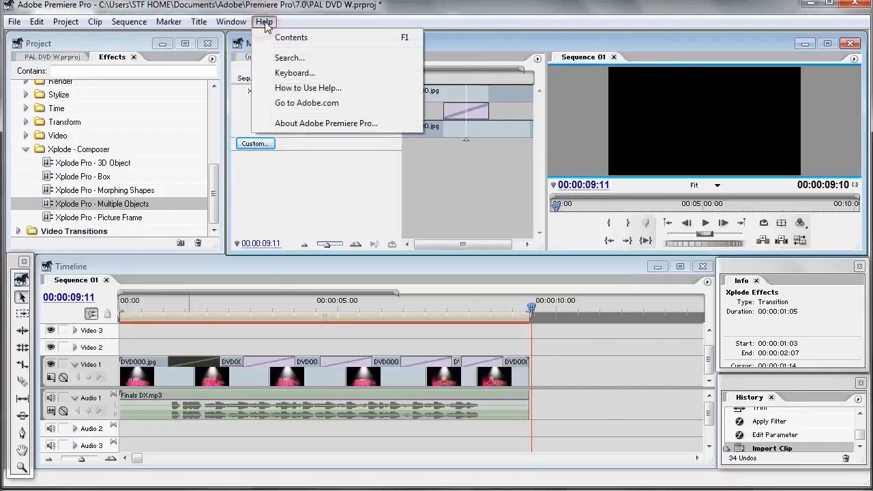
click(462, 11)
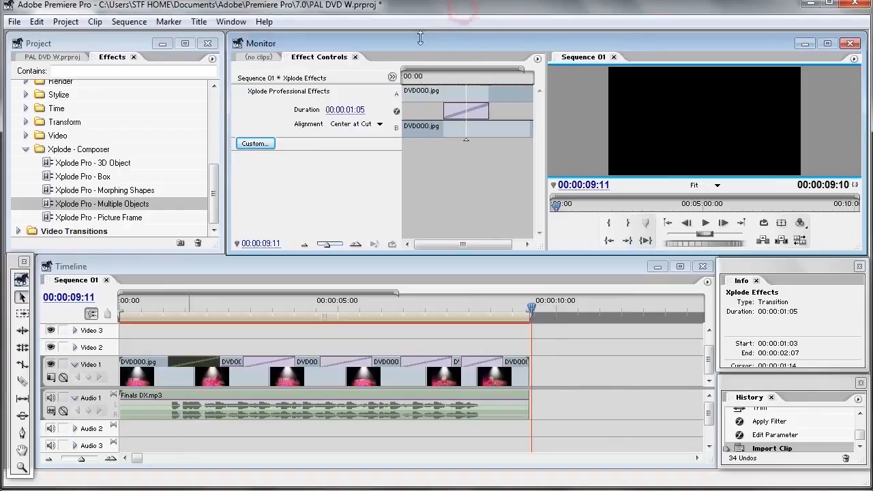
click(264, 22)
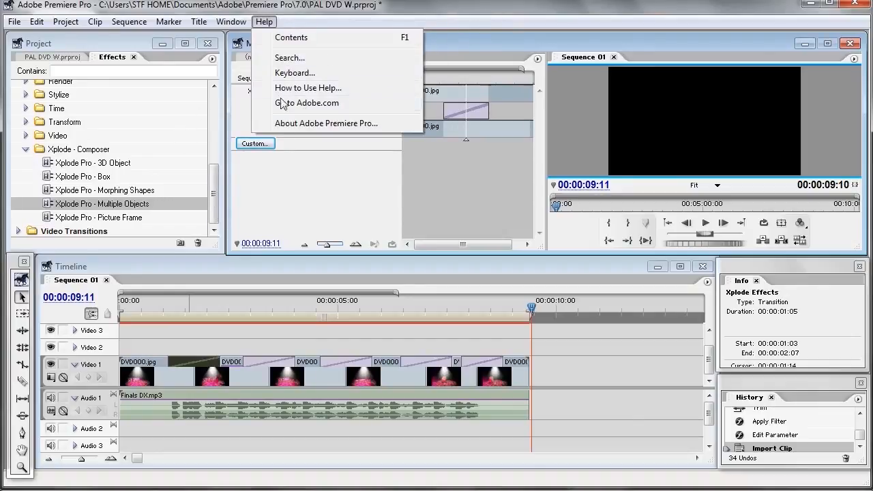
click(465, 8)
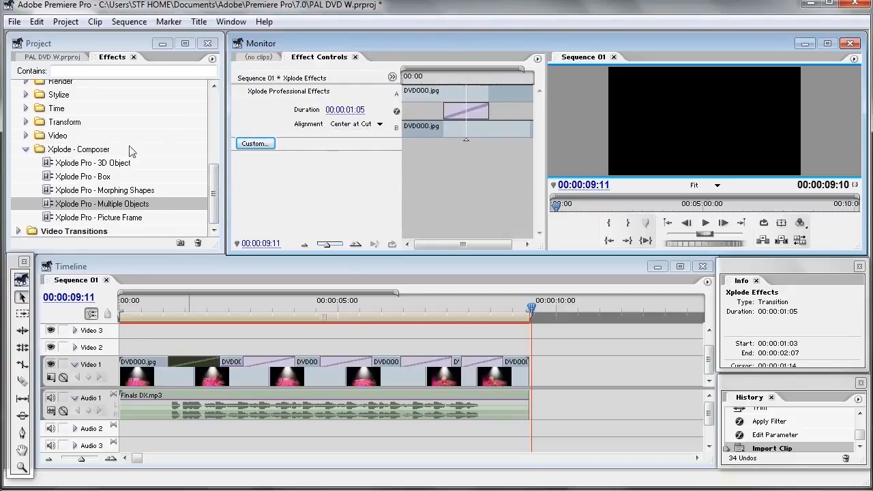
drag(214, 196, 203, 214)
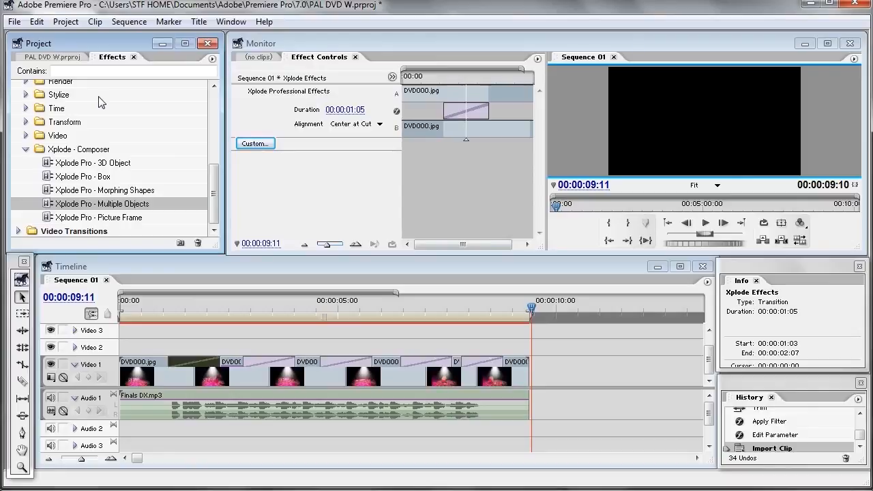
mouse_move(212, 193)
mouse_down()
mouse_move(215, 122)
mouse_move(216, 188)
mouse_up()
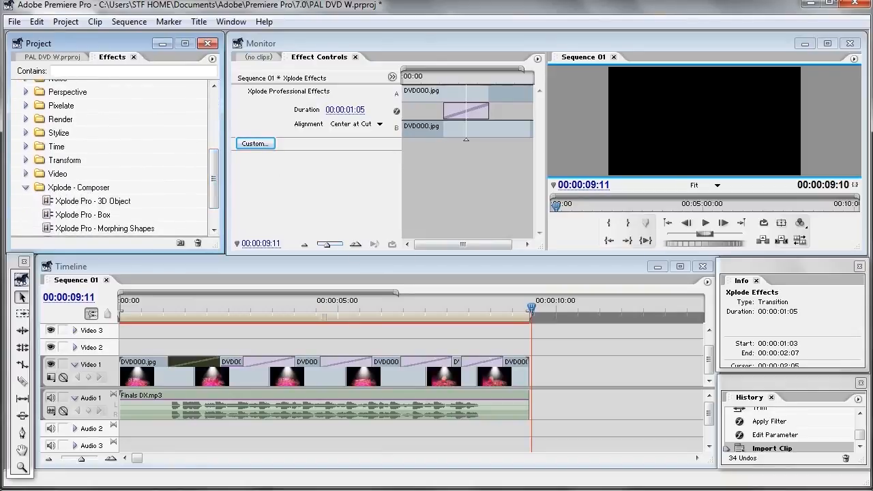